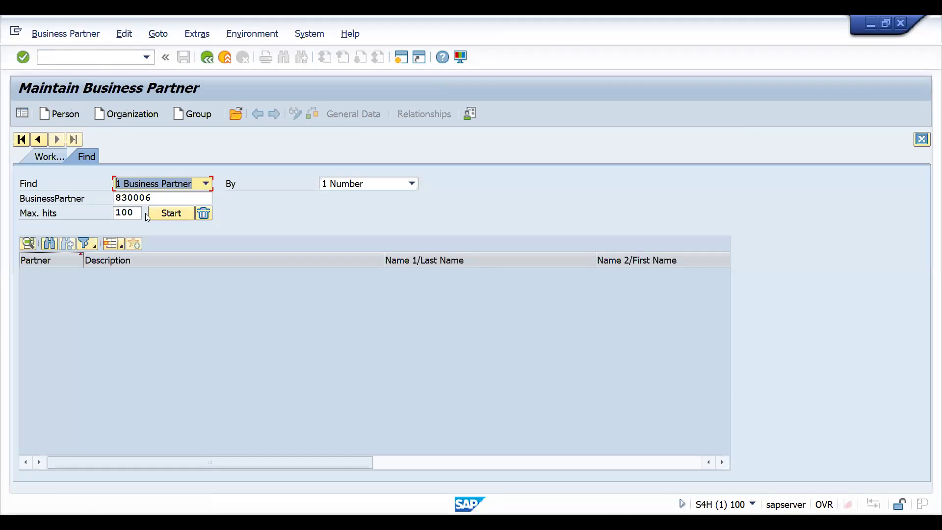
# Step: Find the GOVINDA TEA EXPORTERS business partner by number and display it in role DFLC01 Customer
pyautogui.click(172, 216)
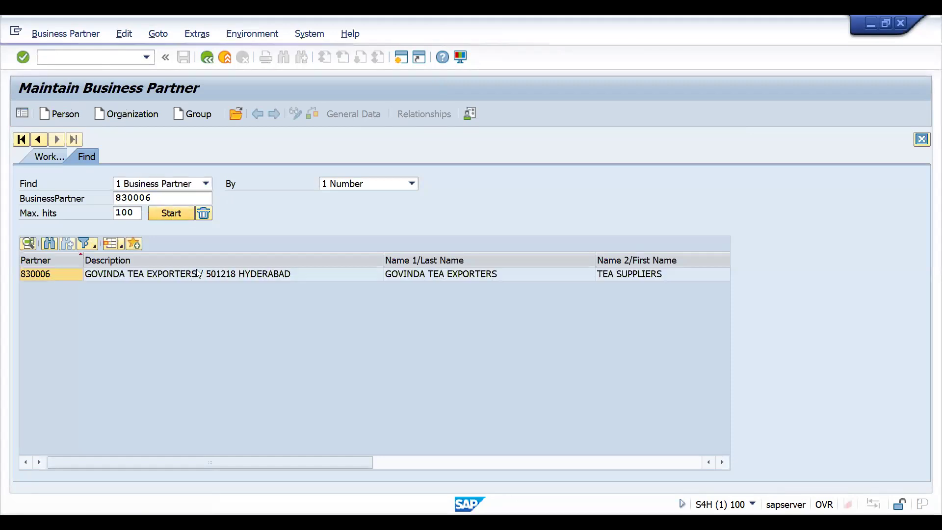
pyautogui.click(193, 277)
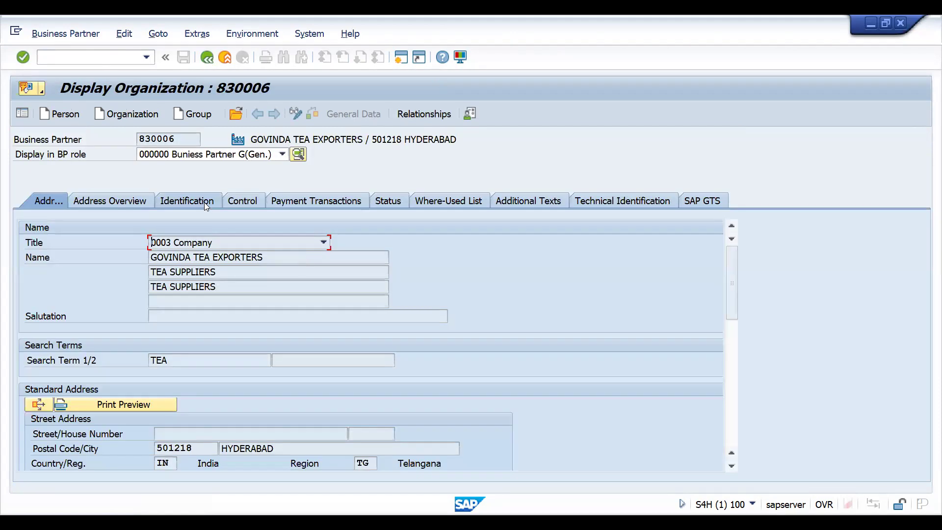
pyautogui.click(215, 156)
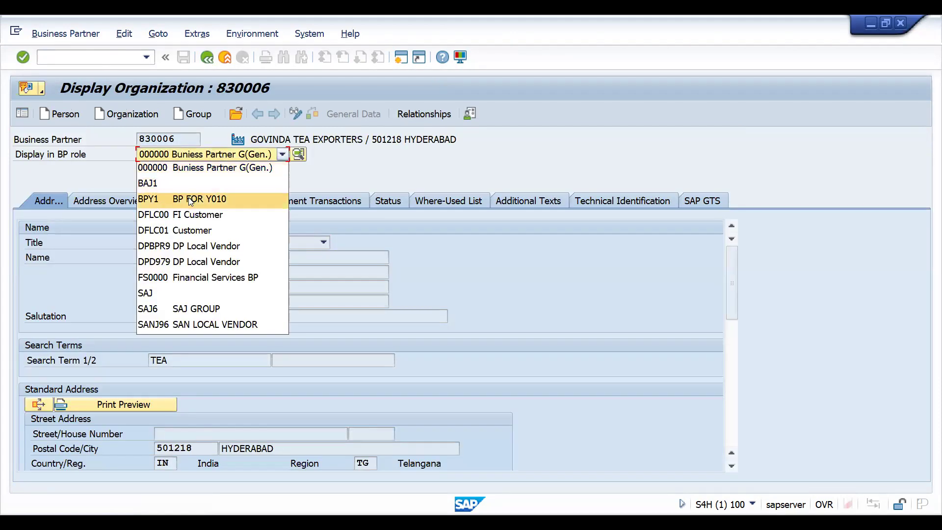
pyautogui.click(183, 230)
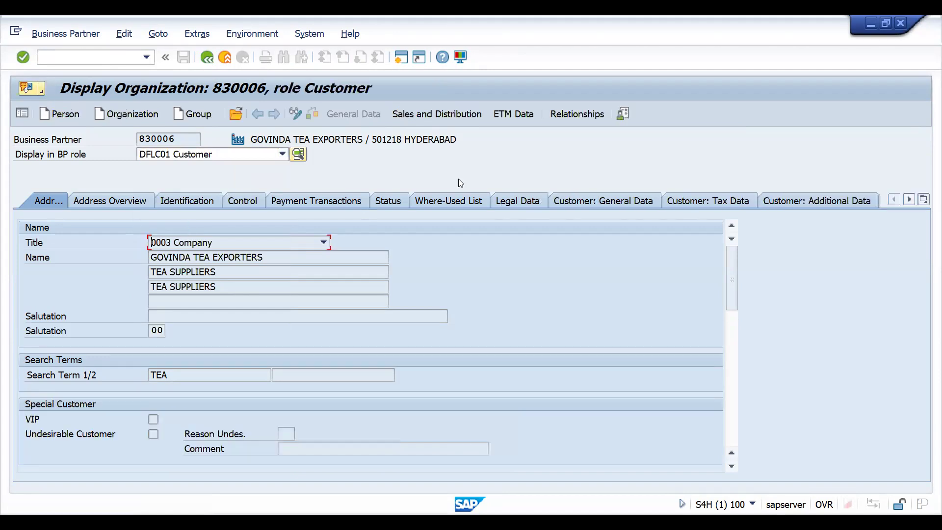
# Step: Examine the Invoicing Dates setting in the customer's sales area billing data
pyautogui.click(446, 116)
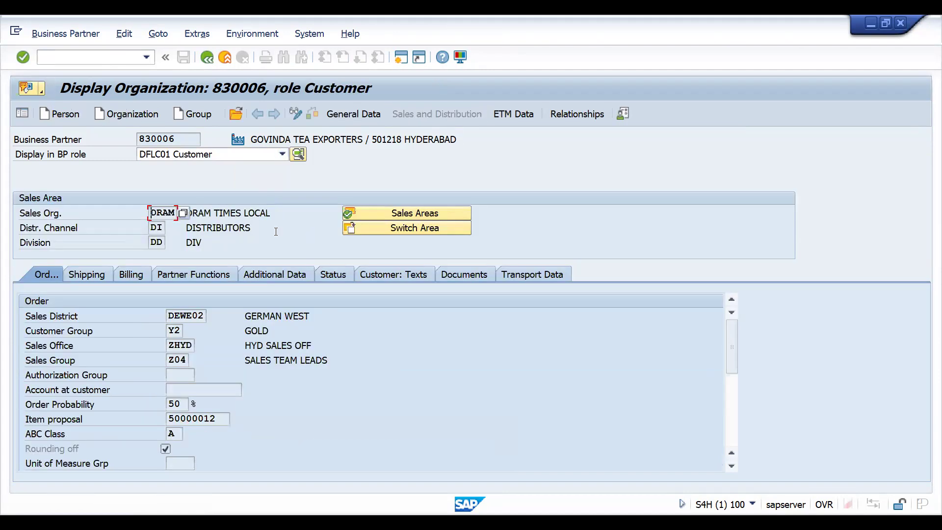
pyautogui.click(129, 276)
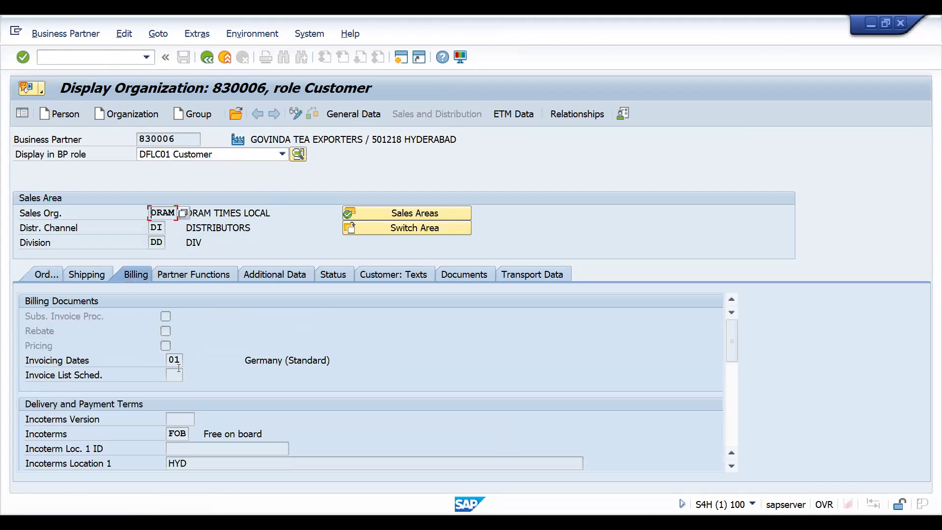
pyautogui.click(174, 360)
# Step: Start a standard order of type DOR1 in transaction VA01 for the GOVINDA TEA EXPORTERS sold-to party
pyautogui.click(112, 59)
pyautogui.write('/nva01')
pyautogui.press('Return')
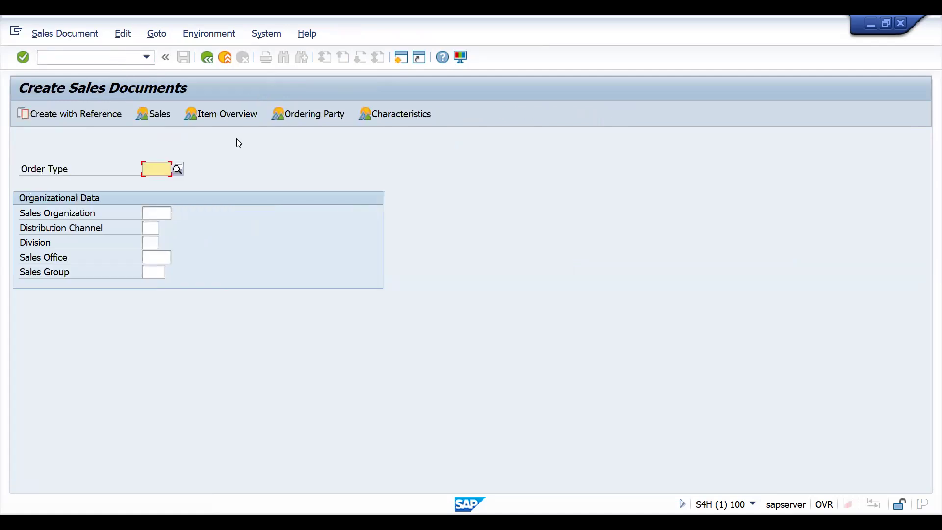
pyautogui.press('Down')
pyautogui.press('Return')
pyautogui.press('Return')
pyautogui.press('Down')
pyautogui.press('Return')
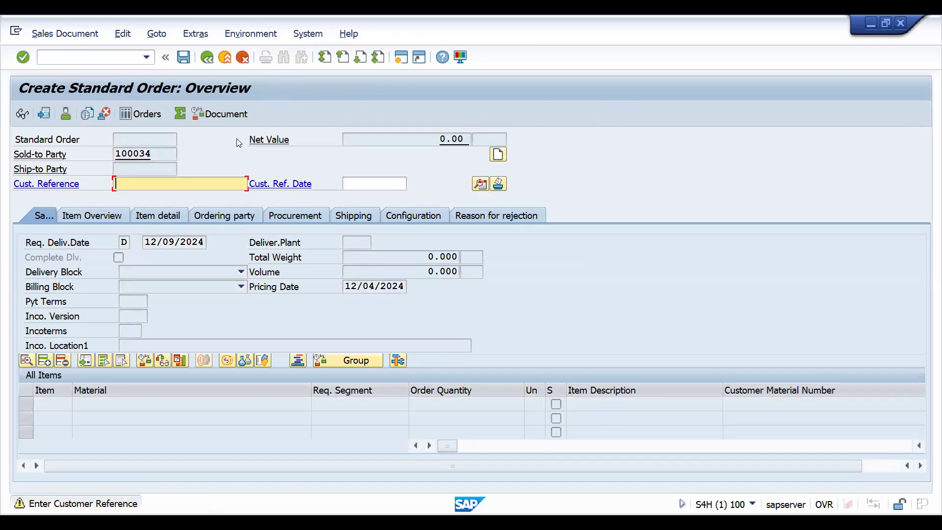
# Step: Enter the customer reference BILLINGING DATES and add material 25893 with an order quantity of 1
pyautogui.write('BILLINGING DATES')
pyautogui.press('Return')
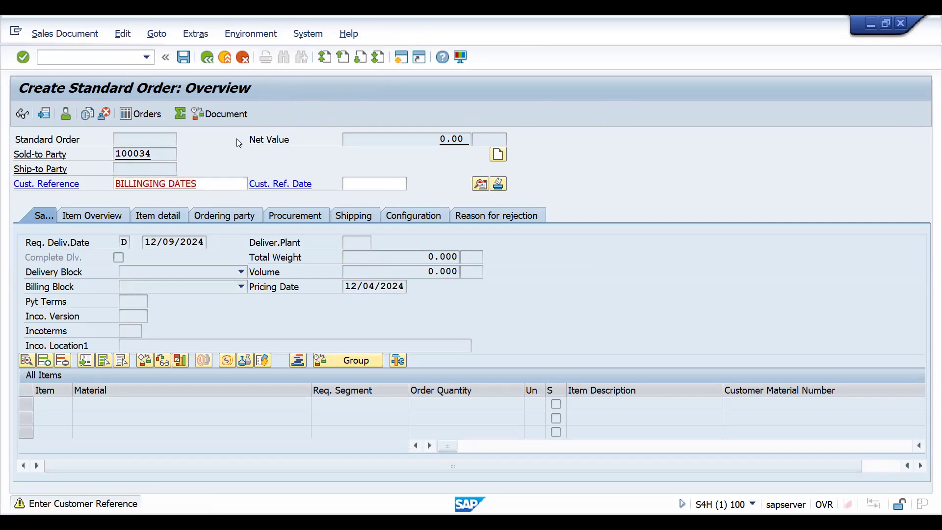
pyautogui.press('Down')
pyautogui.press('Tab')
pyautogui.press('Tab')
pyautogui.write('1')
pyautogui.press('Return')
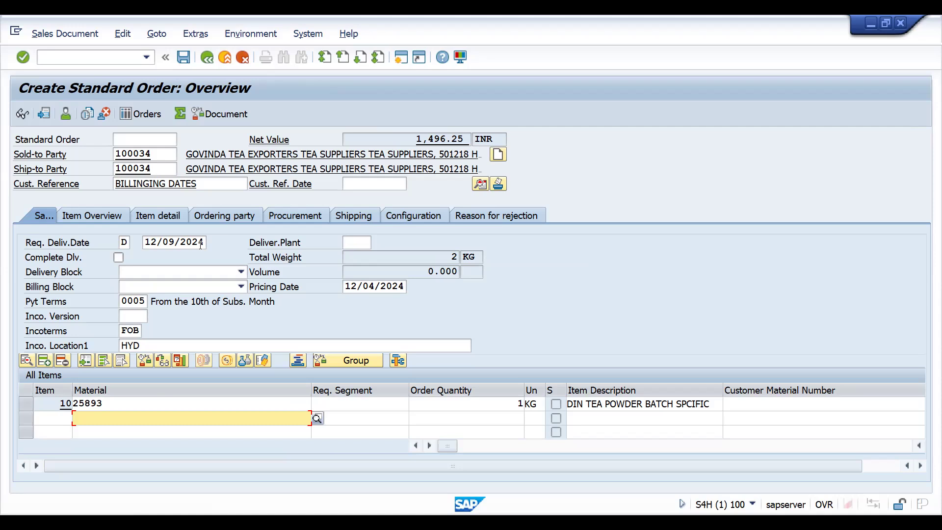
# Step: Review the requested delivery date and the billing document details of item 10, returning to the order overview
pyautogui.click(152, 241)
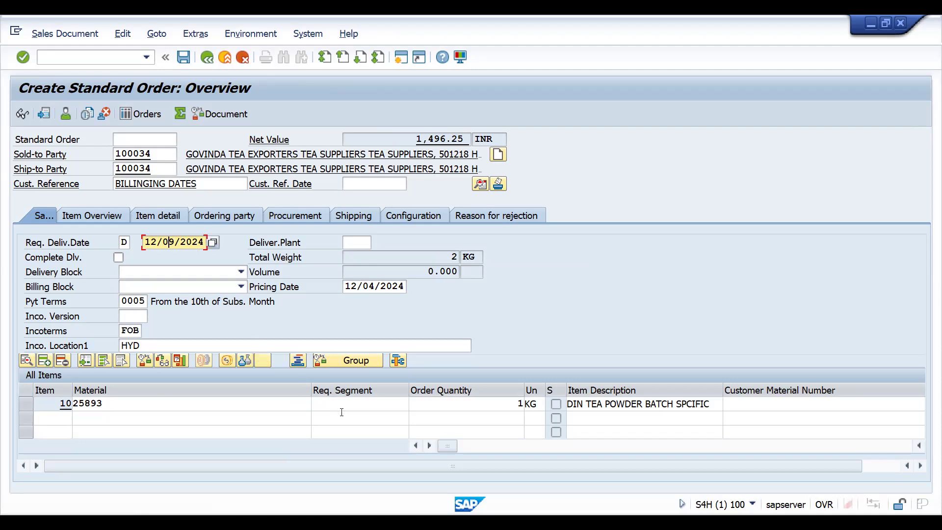
pyautogui.doubleClick(258, 404)
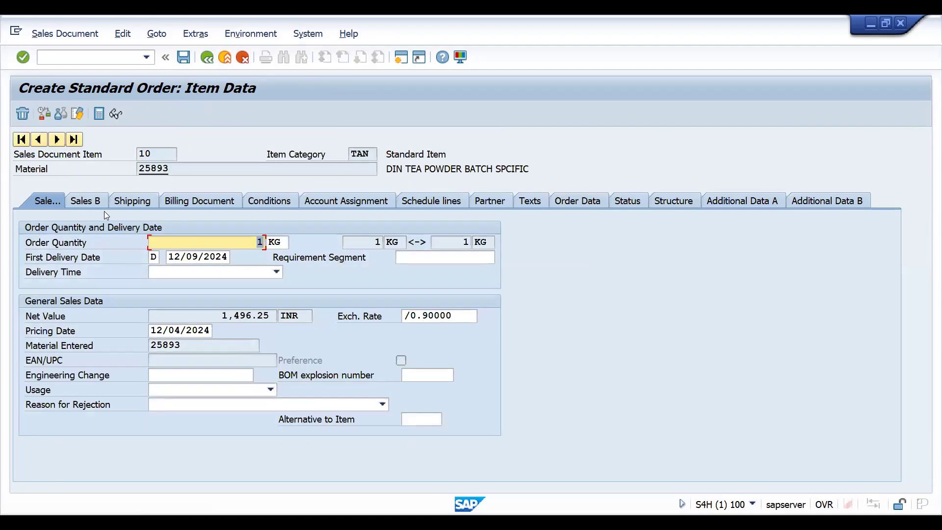
pyautogui.click(176, 202)
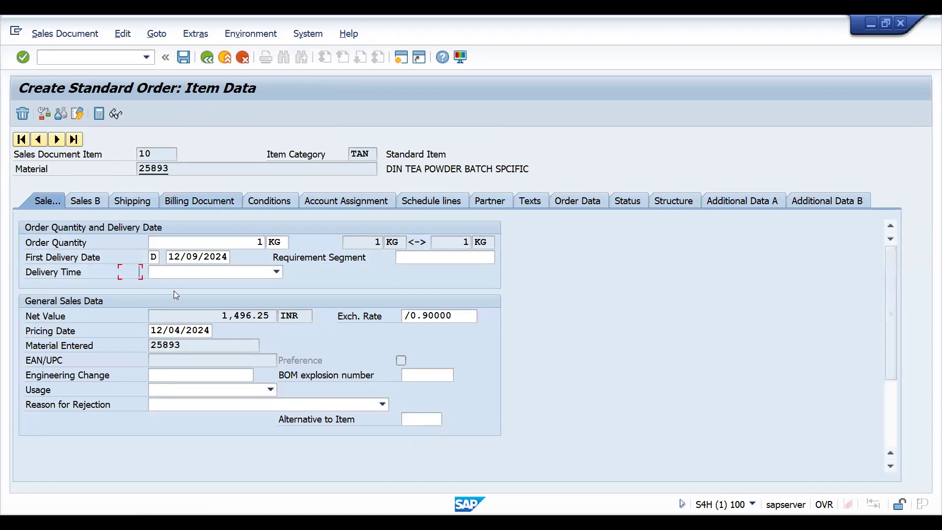
pyautogui.click(208, 63)
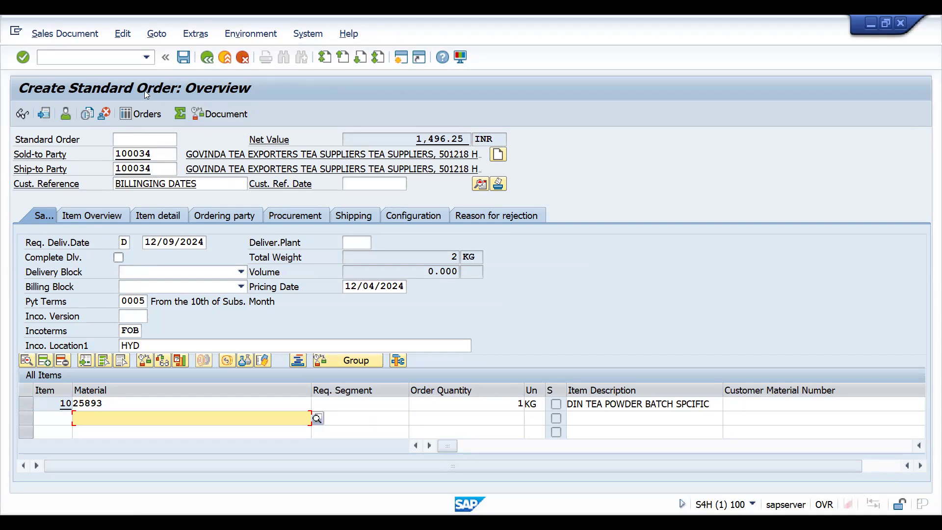
# Step: Save the order and create its outbound delivery with the selection date 12/31/2024
pyautogui.click(59, 33)
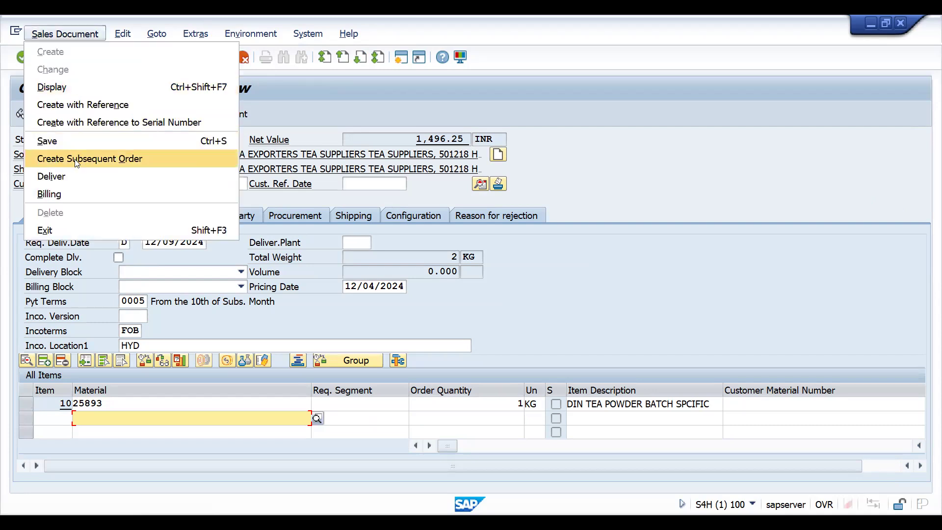
pyautogui.click(73, 172)
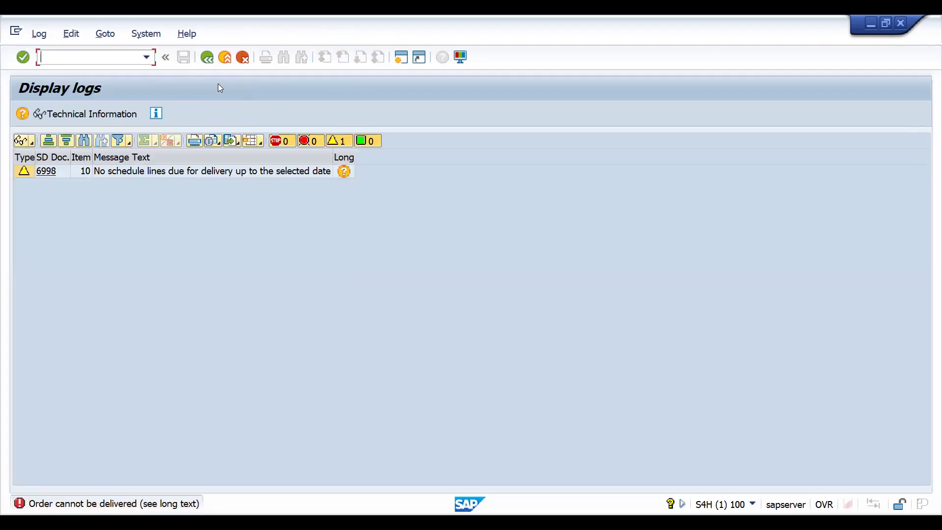
pyautogui.press('F3')
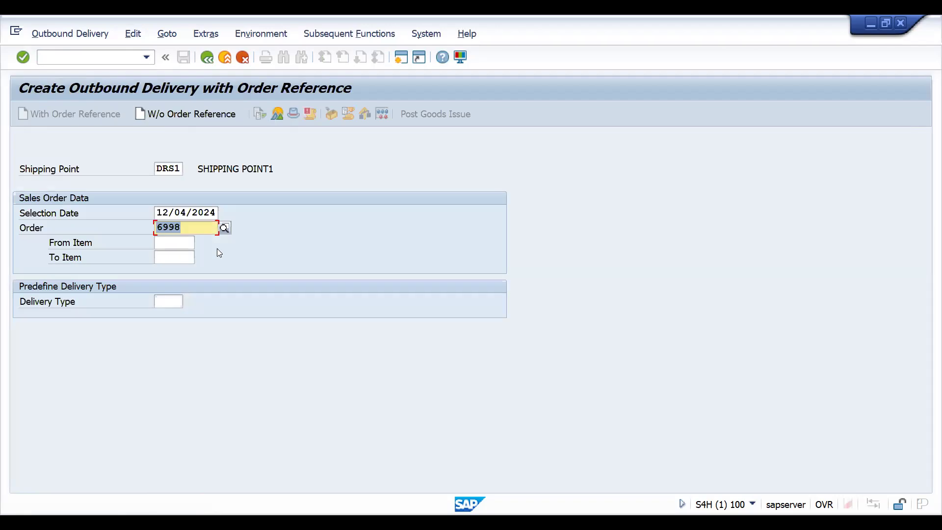
pyautogui.click(206, 213)
pyautogui.click(225, 213)
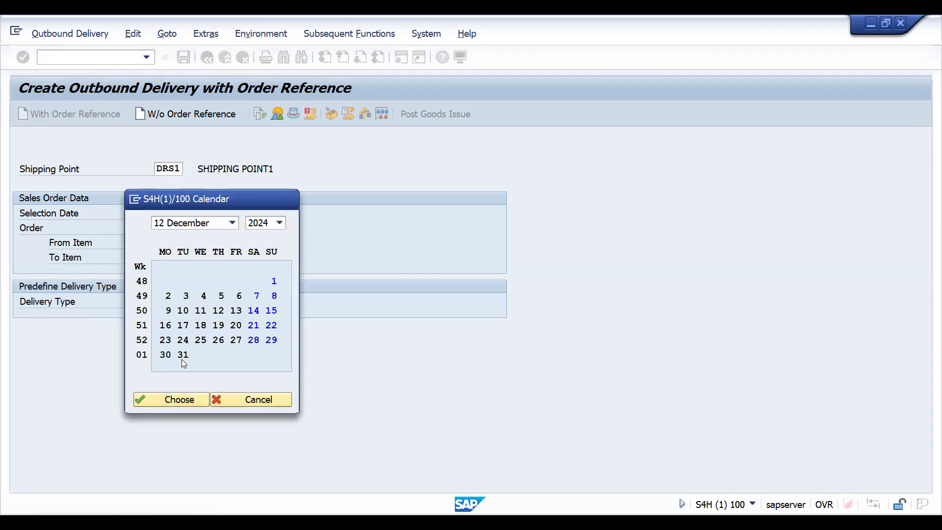
pyautogui.doubleClick(183, 355)
pyautogui.press('Return')
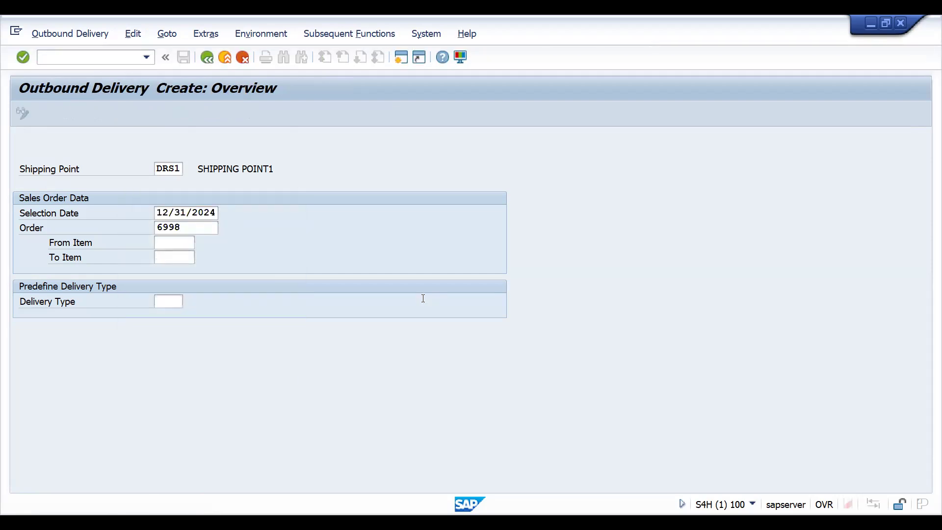
# Step: Set the picked quantity of delivery item 10 to 1 and post the goods issue
pyautogui.click(116, 186)
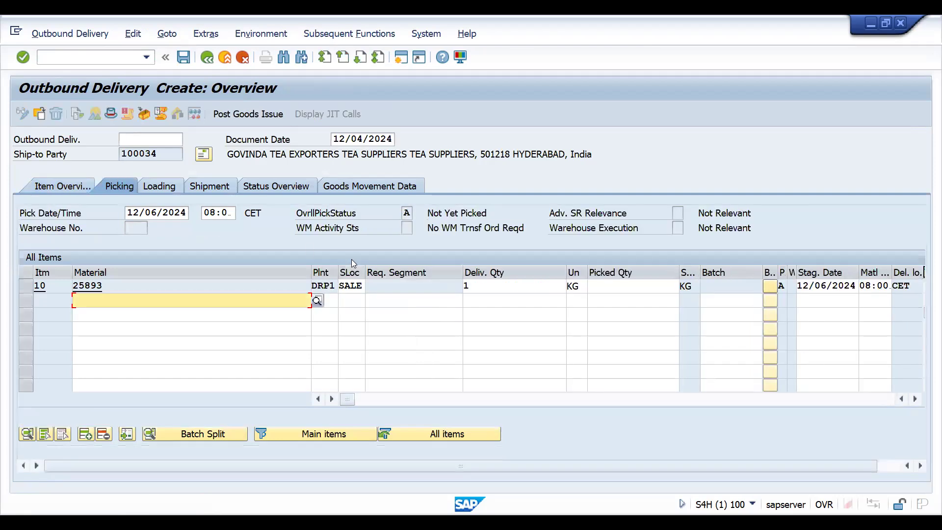
pyautogui.click(601, 286)
pyautogui.write('1')
pyautogui.press('Return')
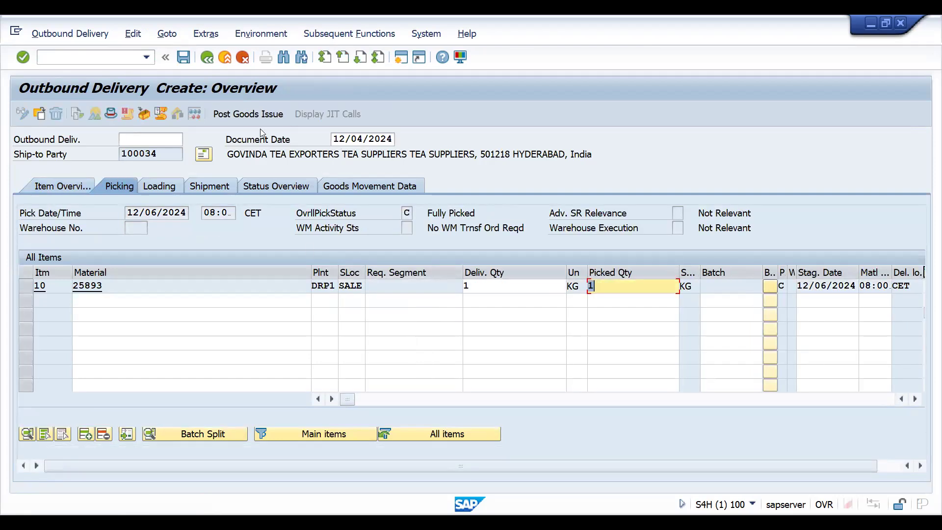
pyautogui.click(243, 115)
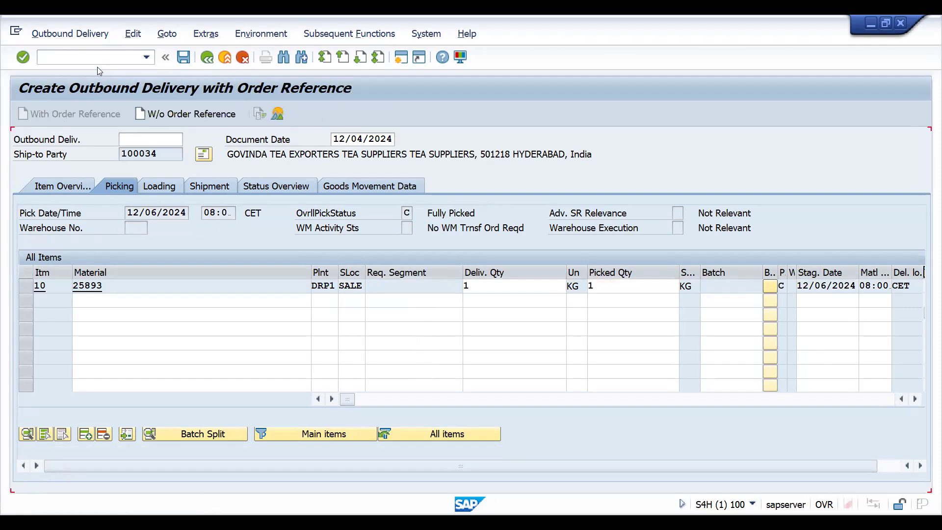
# Step: Create the F2 invoice for the delivery in transaction VF01, reviewing the header billing date before saving it
pyautogui.write('/NVF01')
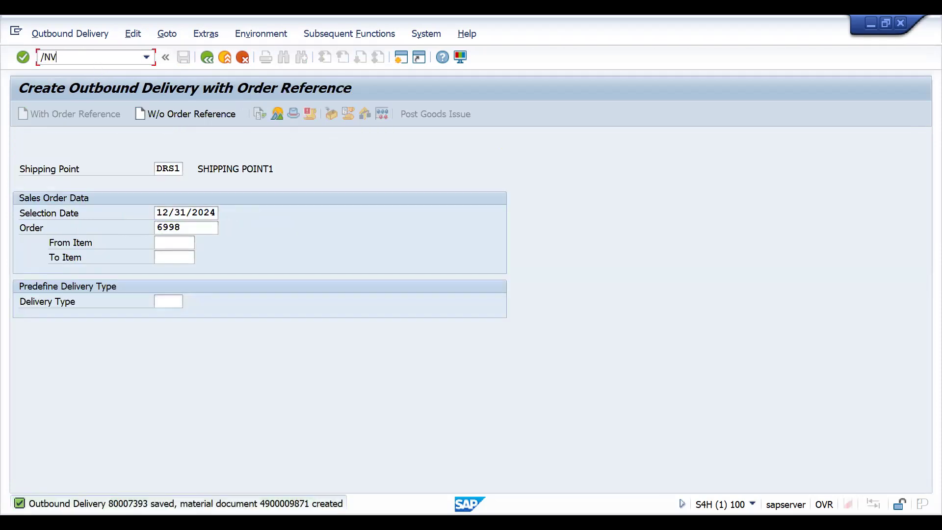
pyautogui.press('Return')
pyautogui.press('Return')
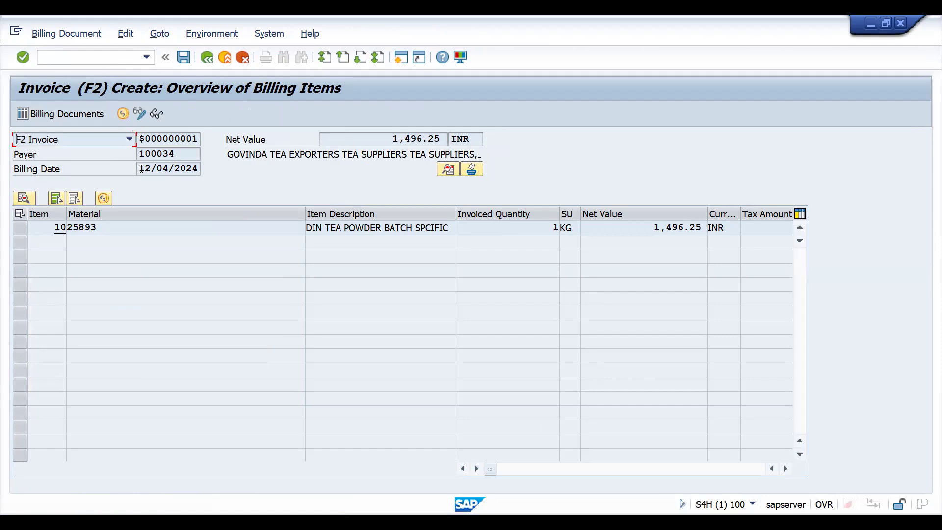
pyautogui.moveTo(139, 169); pyautogui.dragTo(198, 168)
pyautogui.click(195, 168)
pyautogui.click(448, 169)
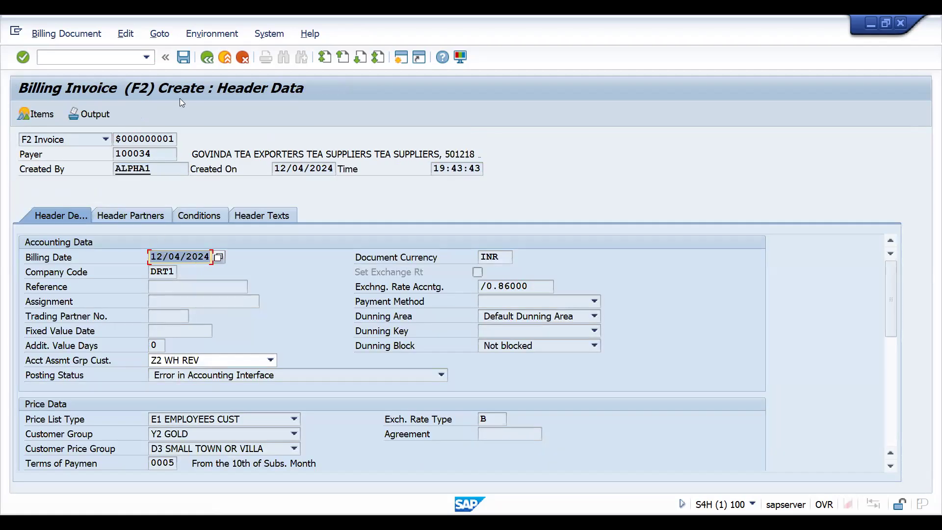
pyautogui.click(183, 57)
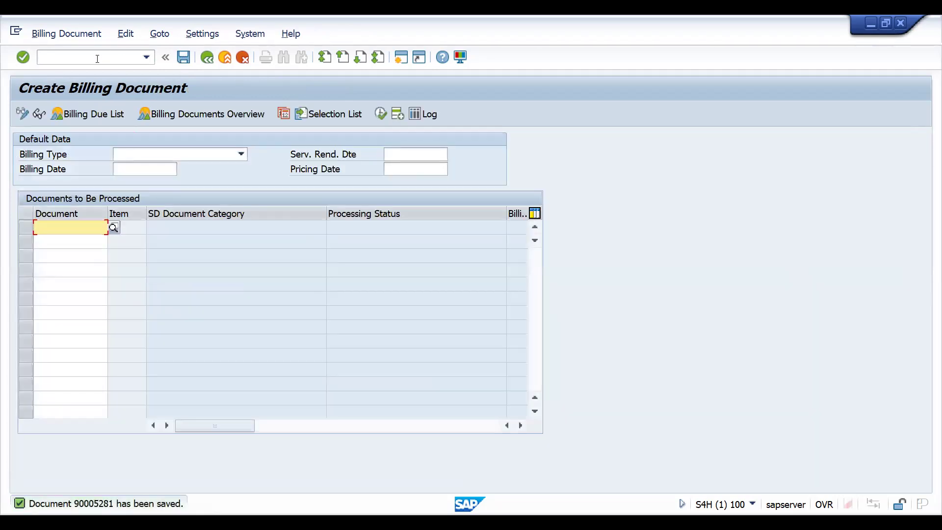
# Step: Display the saved invoice in transaction VF03 to check its billing date
pyautogui.click(97, 57)
pyautogui.write('/NVF03')
pyautogui.press('Return')
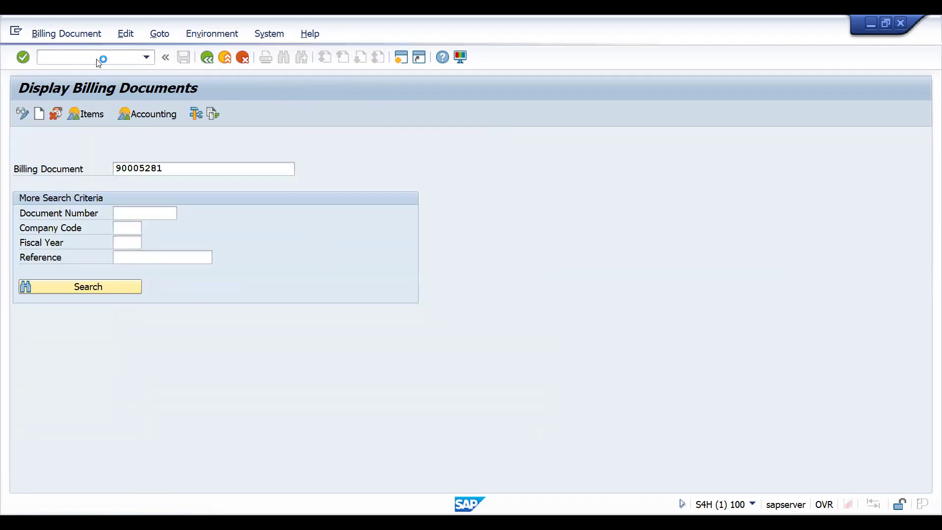
pyautogui.press('Return')
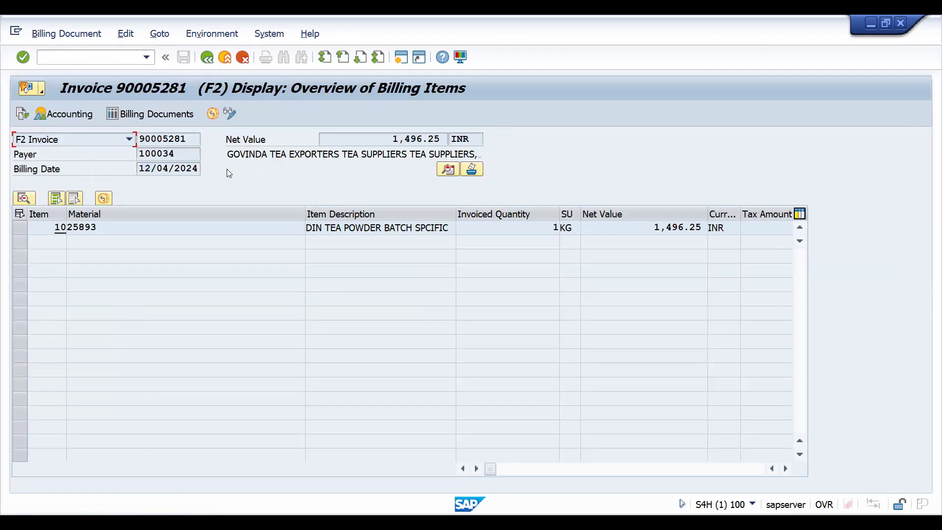
# Step: Open transaction BP and display the billing data of the GOVINDA TEA EXPORTERS customer again
pyautogui.click(67, 56)
pyautogui.write('/nbp')
pyautogui.press('Return')
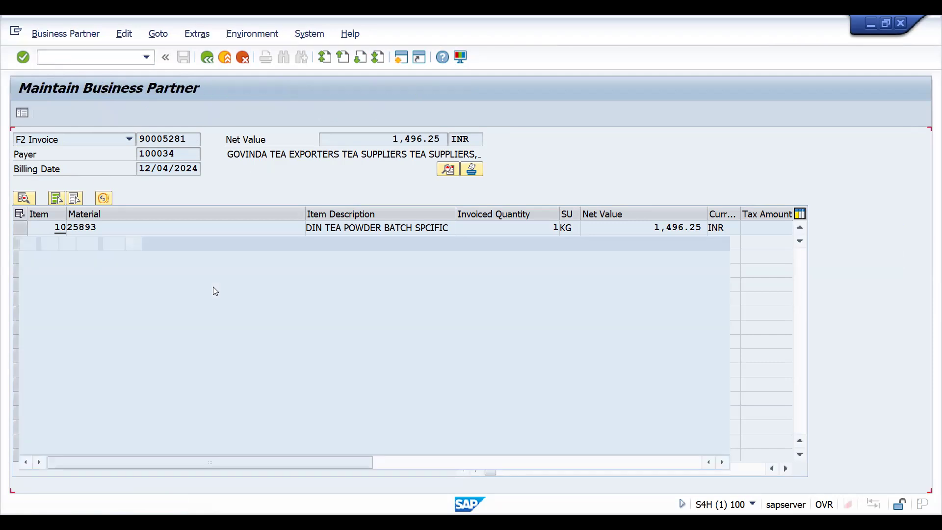
pyautogui.click(163, 215)
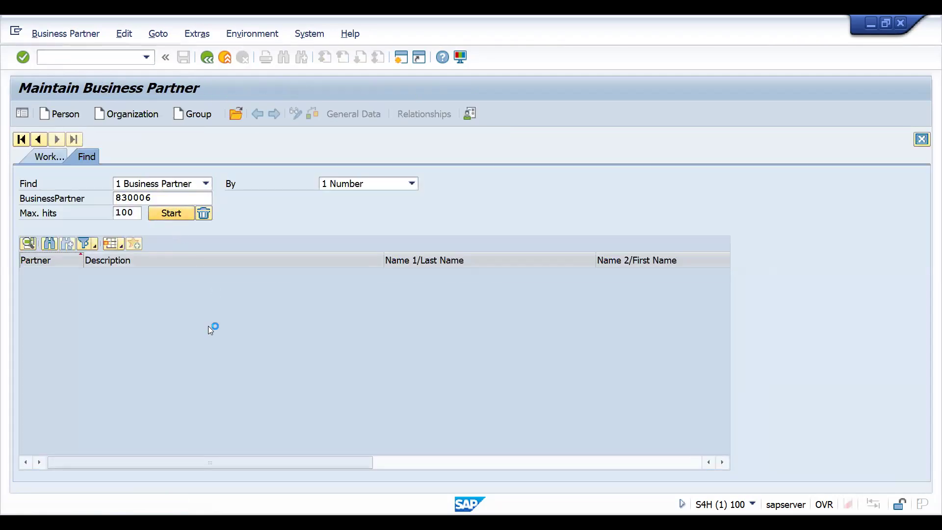
pyautogui.click(173, 275)
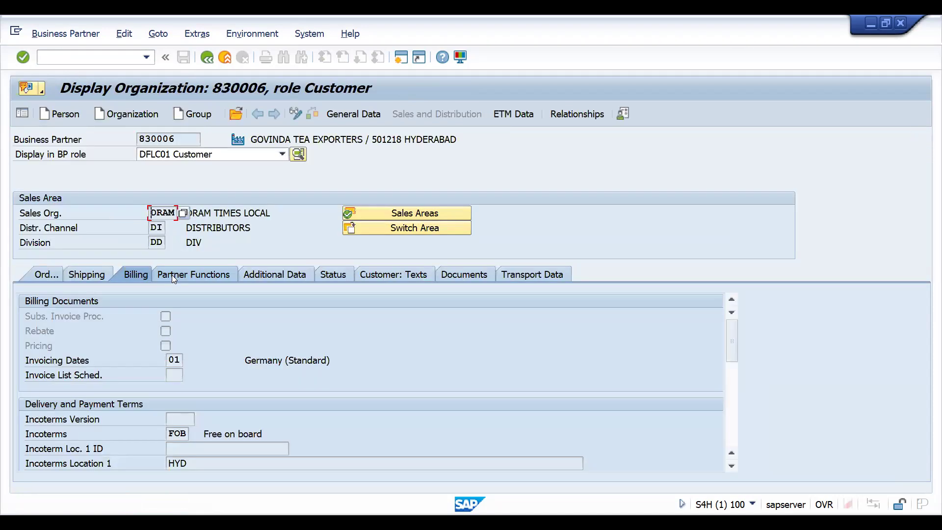
# Step: Switch the business partner to change mode and clear its Invoicing Dates value
pyautogui.click(179, 358)
pyautogui.click(295, 114)
pyautogui.click(168, 360)
pyautogui.press('Delete')
pyautogui.press('Delete')
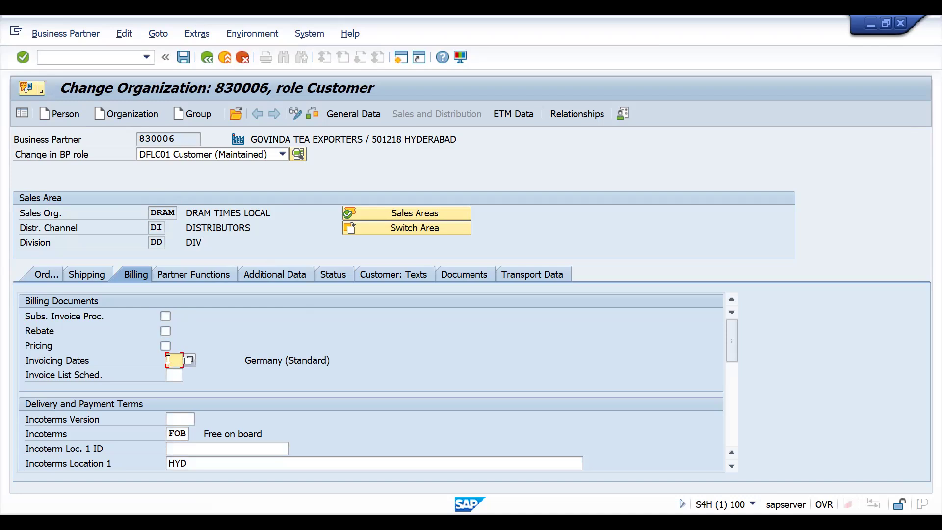
pyautogui.press('Return')
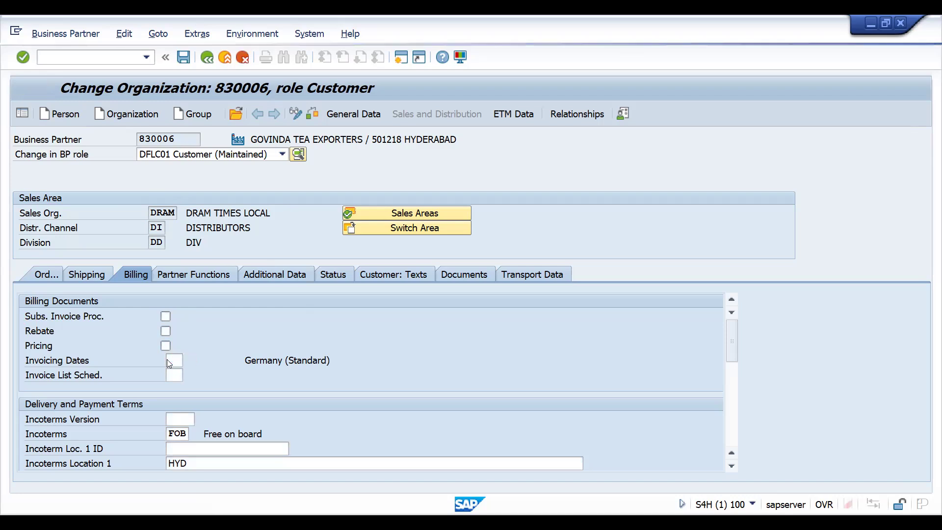
pyautogui.click(173, 361)
# Step: Start another DOR1 standard order in transaction VA01 for sales area DRAM, DI, DD and the same sold-to party
pyautogui.click(99, 55)
pyautogui.write('/NVA01')
pyautogui.press('Return')
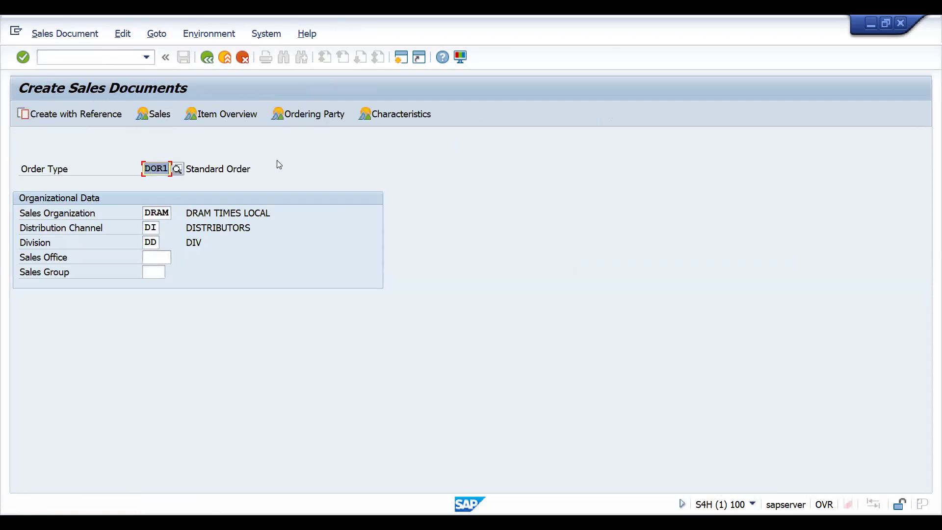
pyautogui.press('Return')
pyautogui.press('Return')
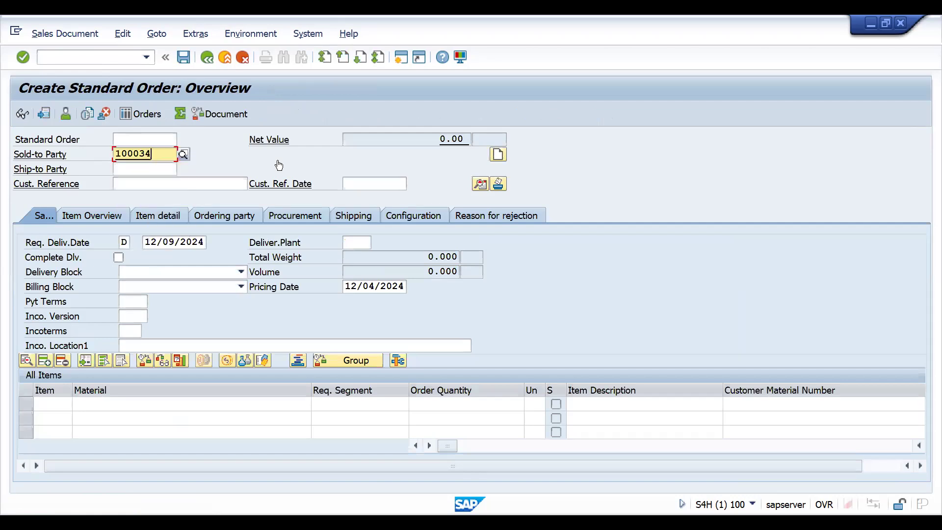
# Step: Enter BILLINGING DATES as the customer reference of the new standard order
pyautogui.press('space')
pyautogui.press('Down')
pyautogui.press('Return')
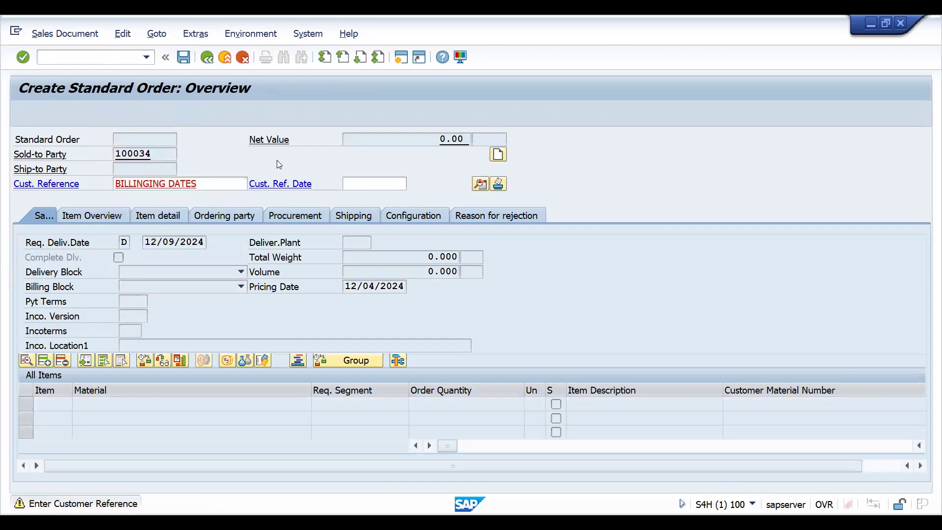
pyautogui.press('Return')
# Step: Add material 25893 with an order quantity of 1 and check the item's billing document data
pyautogui.press('space')
pyautogui.press('Down')
pyautogui.press('Return')
pyautogui.press('Tab')
pyautogui.press('Tab')
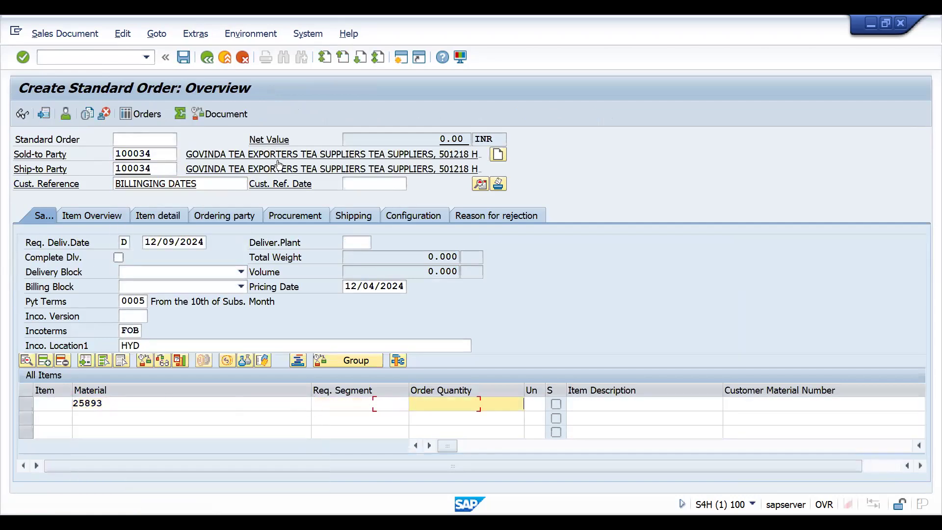
pyautogui.write('1')
pyautogui.press('Return')
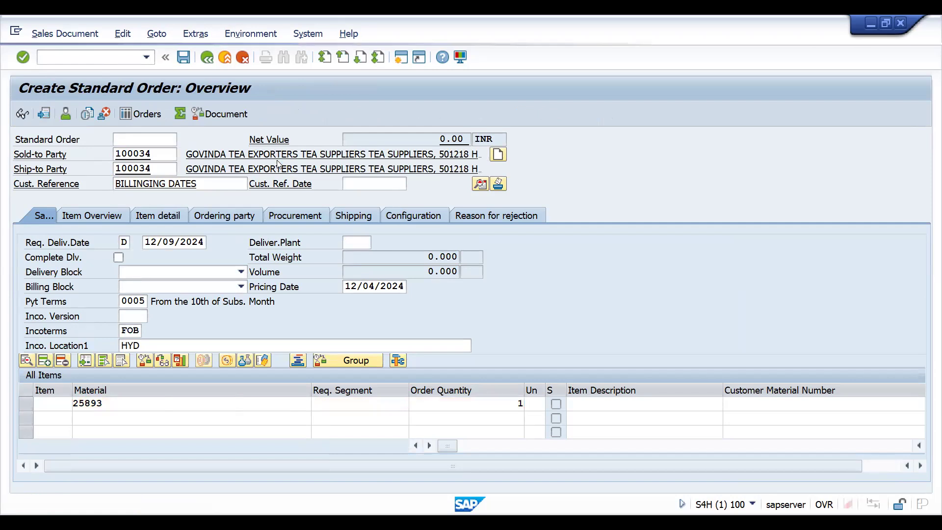
pyautogui.doubleClick(237, 405)
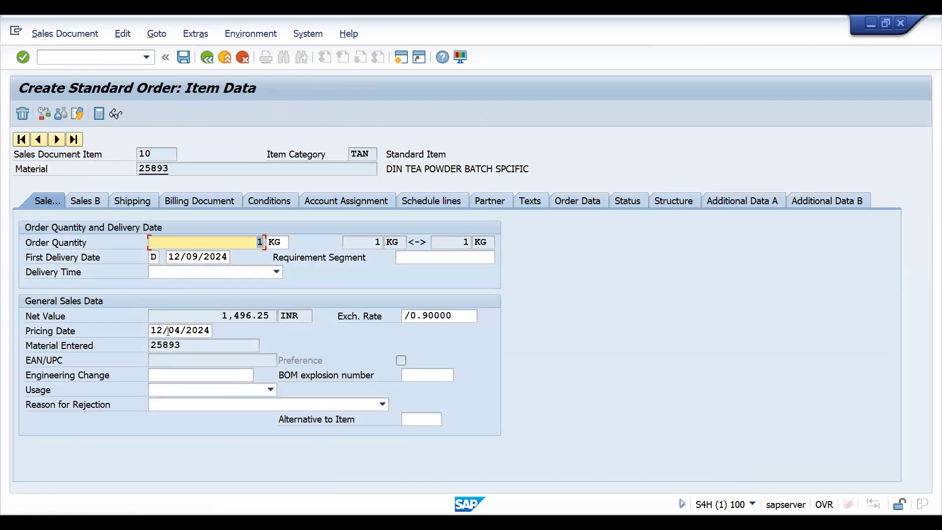
pyautogui.click(201, 201)
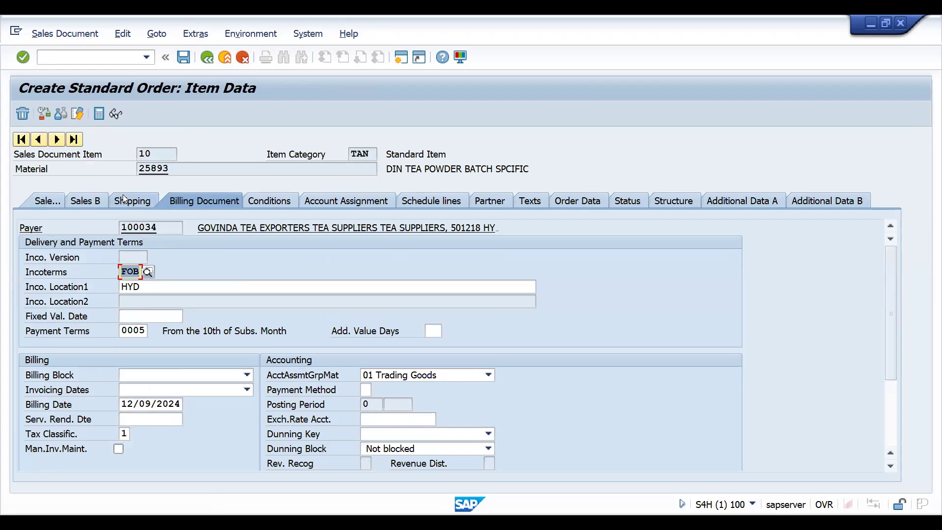
# Step: Create the outbound delivery directly from the order with a picked quantity of 1 and post the goods issue
pyautogui.click(61, 32)
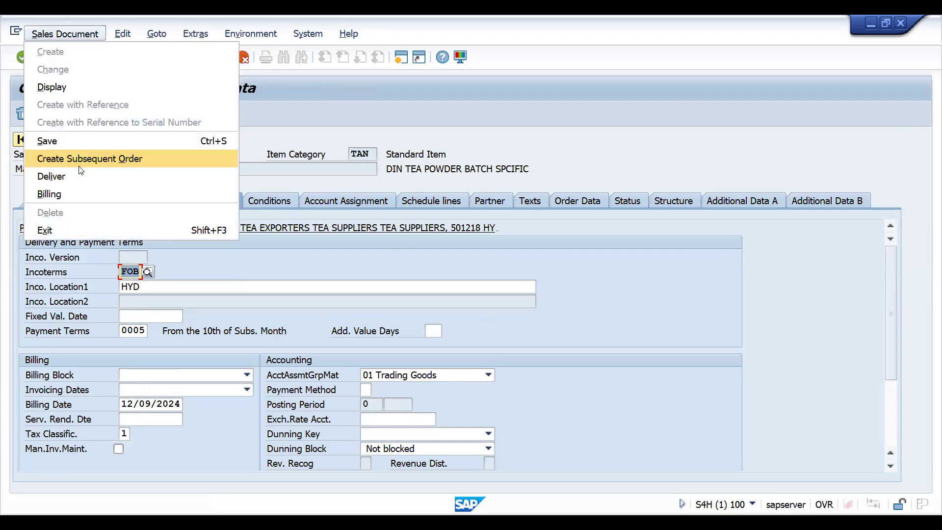
pyautogui.click(75, 176)
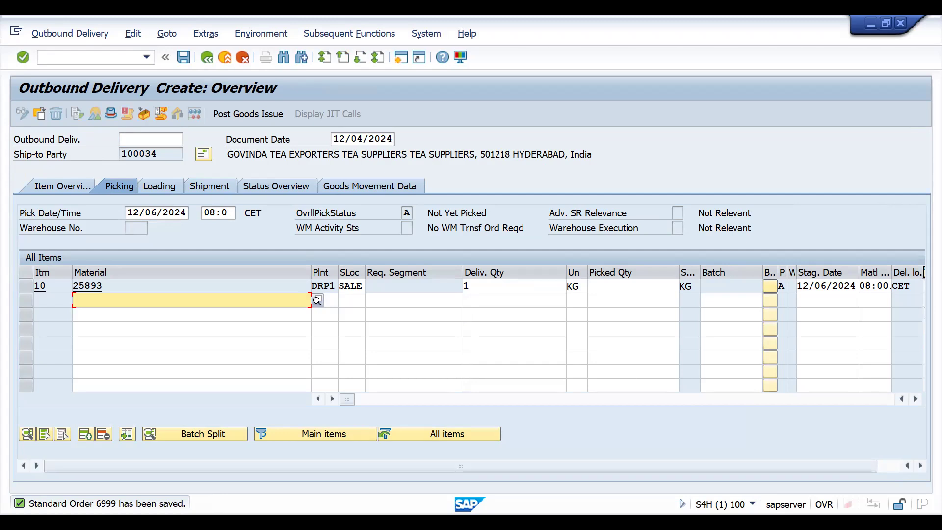
pyautogui.click(624, 285)
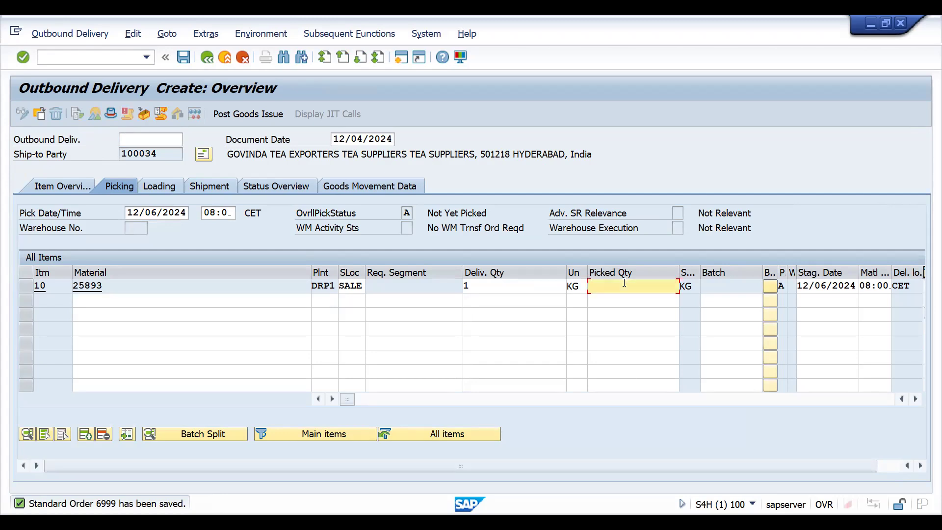
pyautogui.write('1')
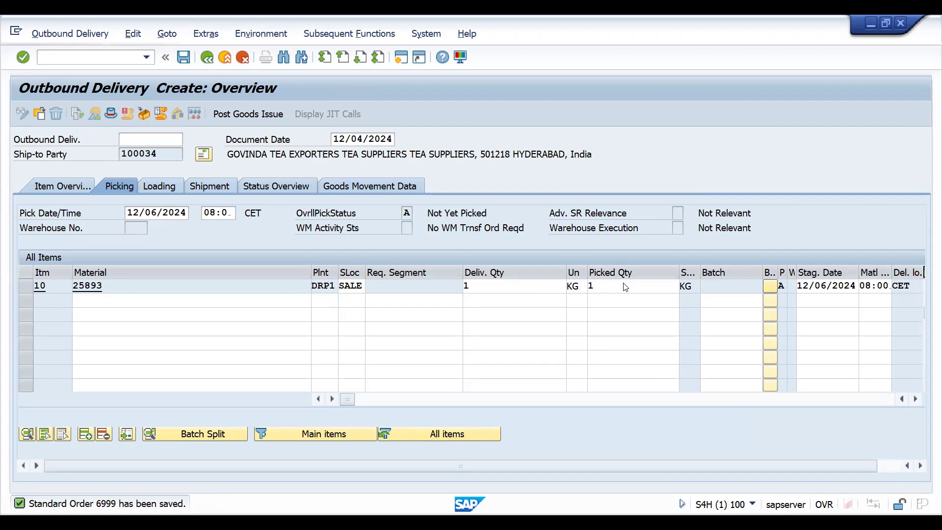
pyautogui.press('Return')
pyautogui.click(237, 117)
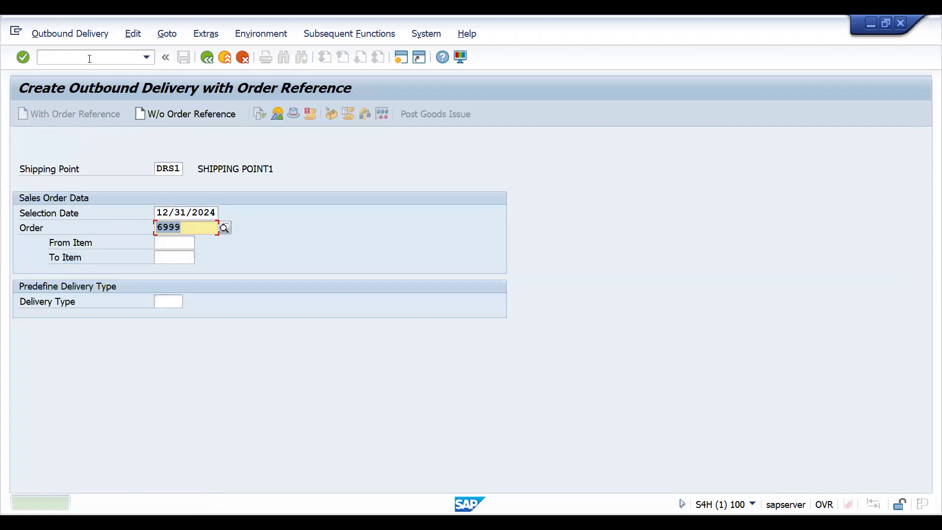
# Step: Bill the delivery in transaction VF01, checking the billing date in the invoice header before saving it
pyautogui.click(90, 59)
pyautogui.write('/NVF01')
pyautogui.press('Return')
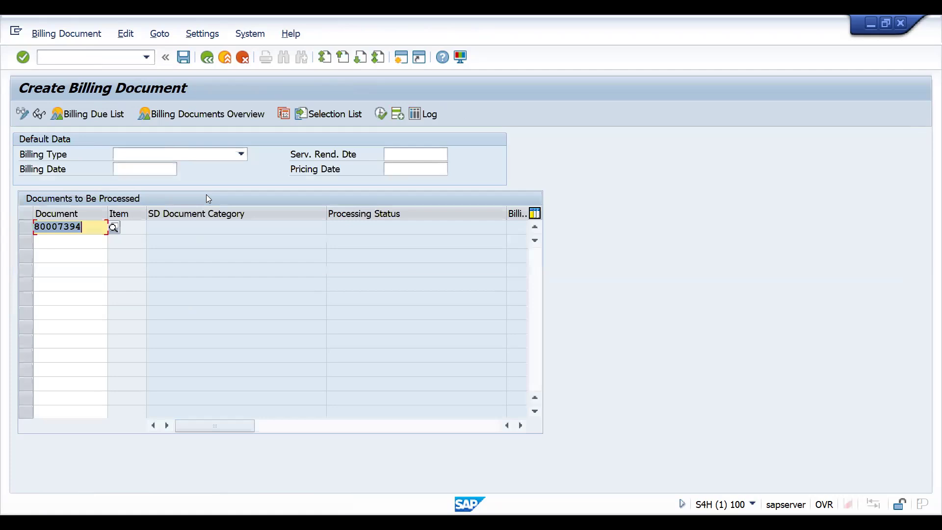
pyautogui.press('Return')
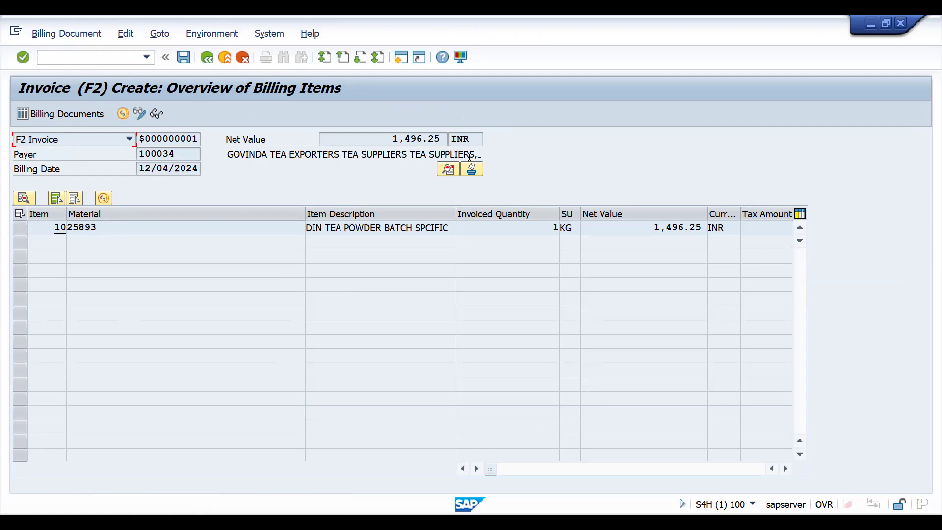
pyautogui.click(447, 170)
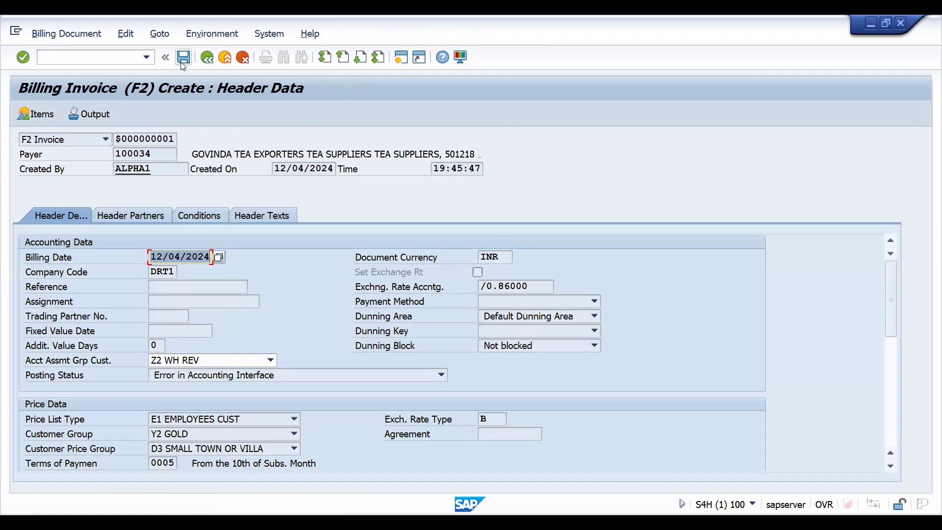
pyautogui.click(180, 62)
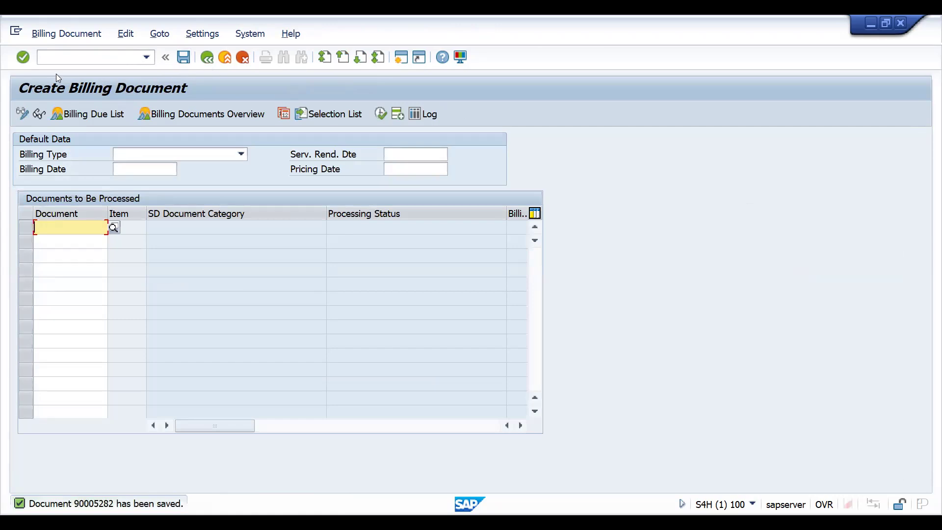
# Step: Open transaction SCAL and start a new factory calendar in change mode
pyautogui.click(61, 56)
pyautogui.write('/N')
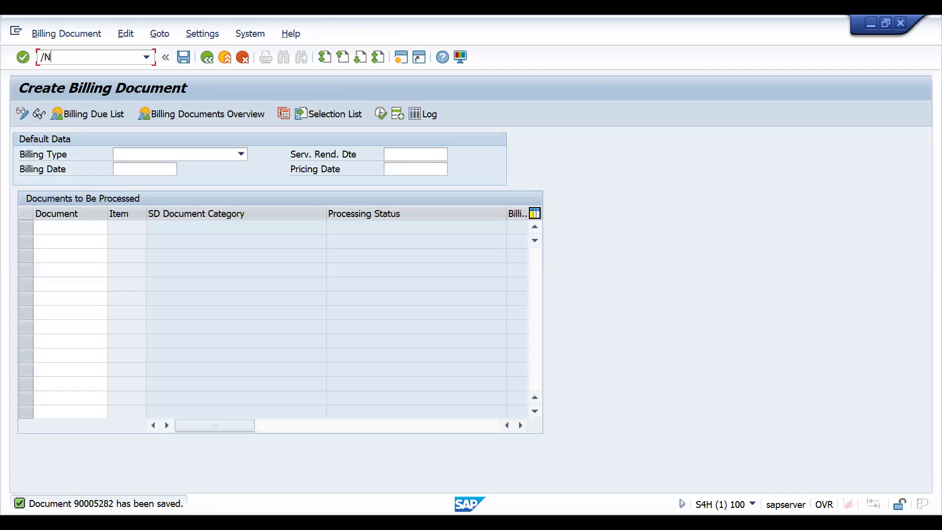
pyautogui.write('SCAL')
pyautogui.press('Return')
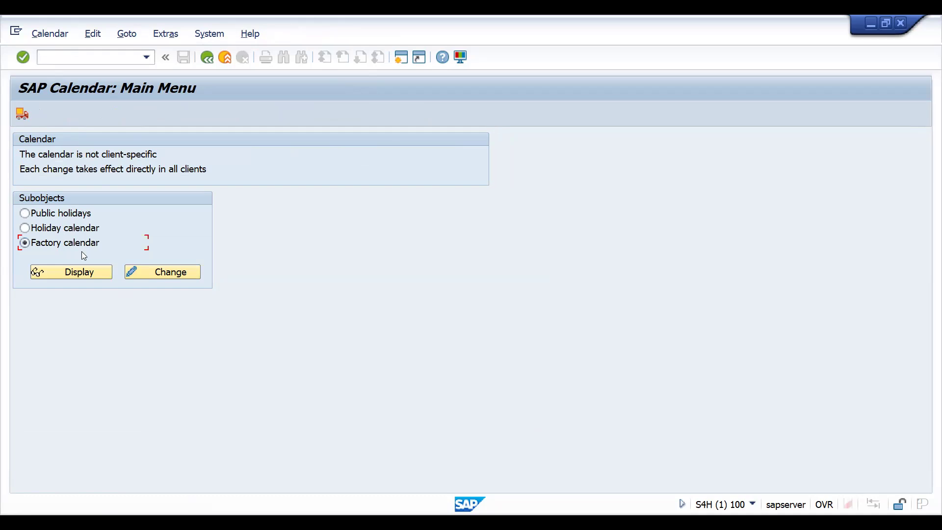
pyautogui.click(171, 277)
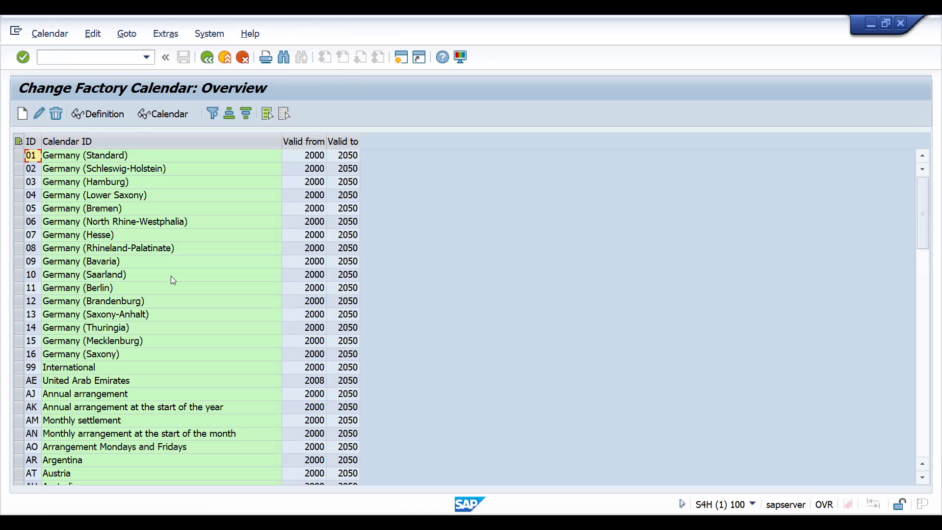
pyautogui.click(22, 114)
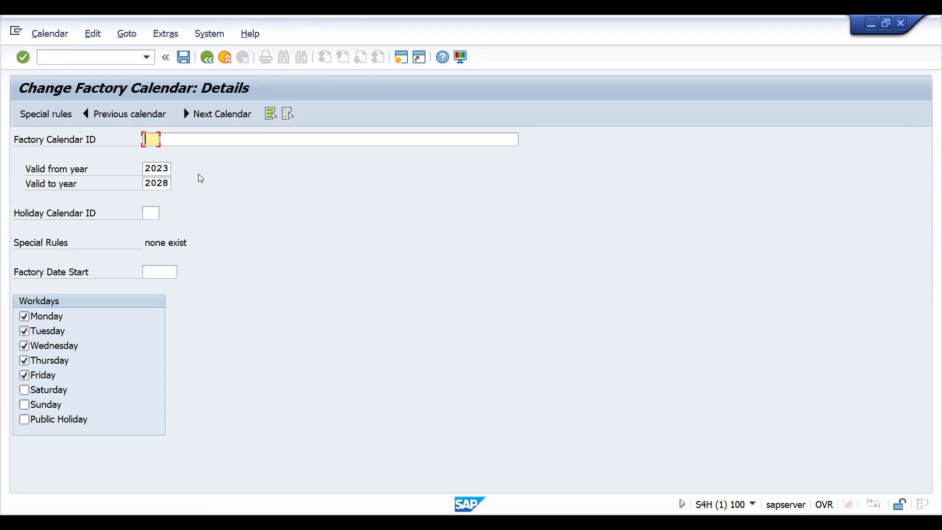
# Step: Give the factory calendar the ID D1 and the description CUSTOMER INV CAL BASED ON 16TH OF EVERY MONTH
pyautogui.write('D1')
pyautogui.press('Tab')
pyautogui.write('INVOICE')
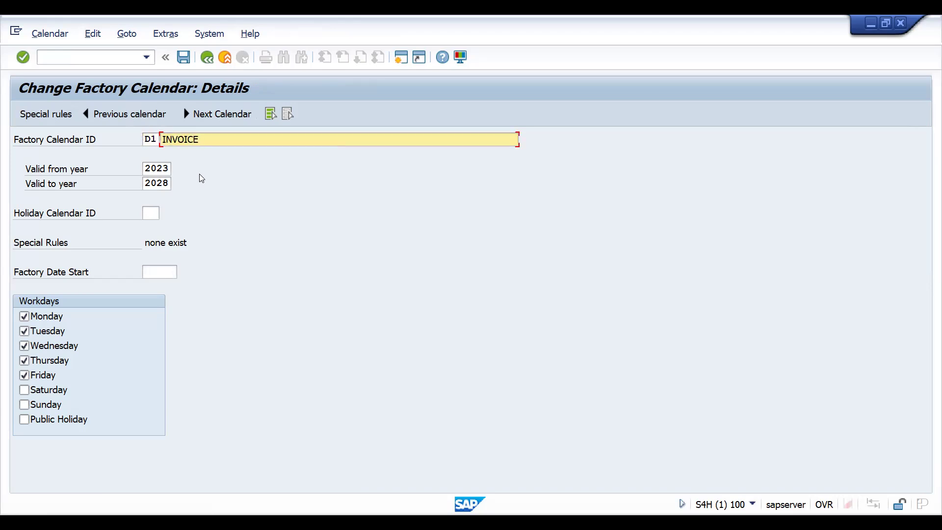
pyautogui.press('BackSpace')
pyautogui.press('BackSpace')
pyautogui.press('BackSpace')
pyautogui.press('BackSpace')
pyautogui.press('BackSpace')
pyautogui.press('BackSpace')
pyautogui.press('BackSpace')
pyautogui.press('BackSpace')
pyautogui.write('CUSTOMER INV CAL BASED ON 16TH ')
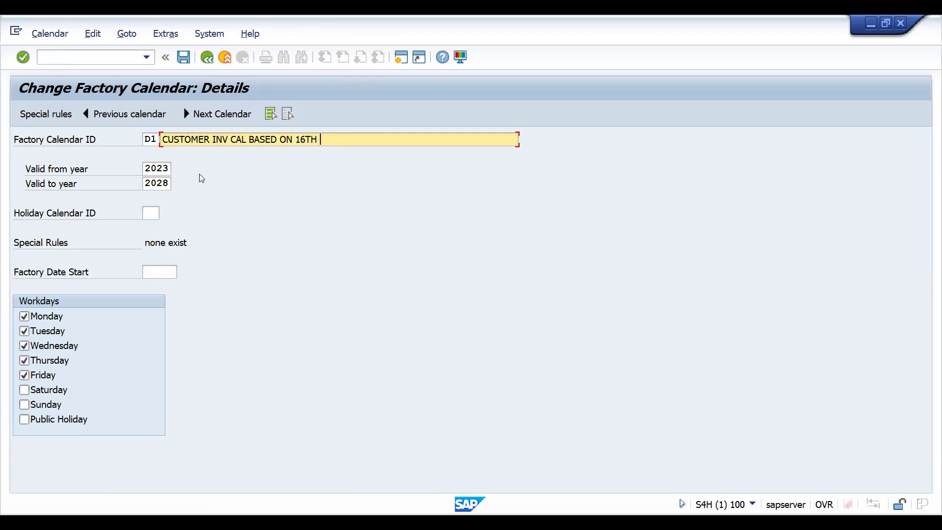
pyautogui.write('OF EVERY MONTH')
# Step: Set the factory calendar's validity from year 2024 to year 2025
pyautogui.click(151, 170)
pyautogui.click(153, 183)
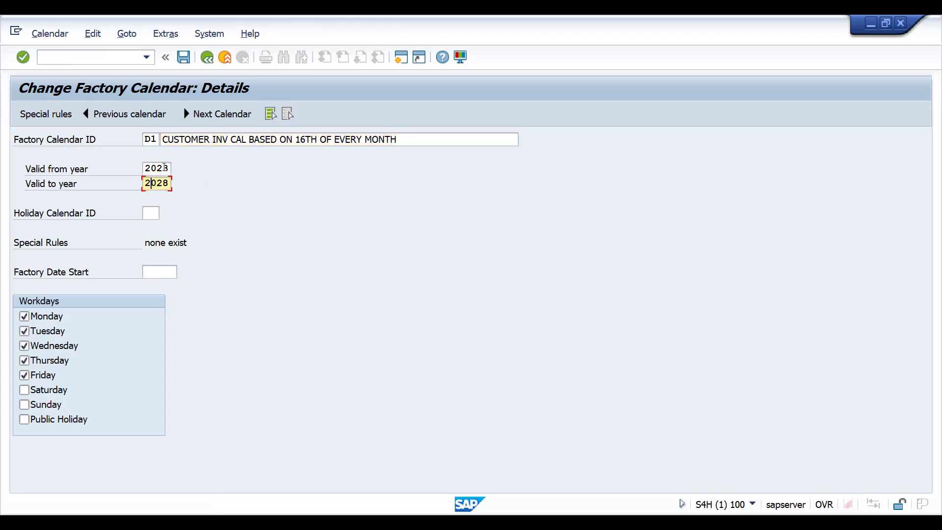
pyautogui.click(164, 168)
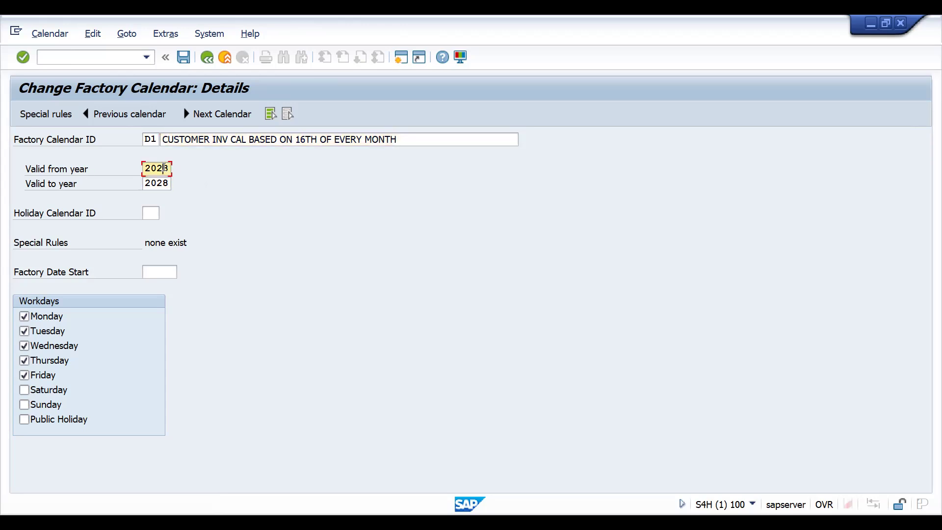
pyautogui.write('4')
pyautogui.click(157, 183)
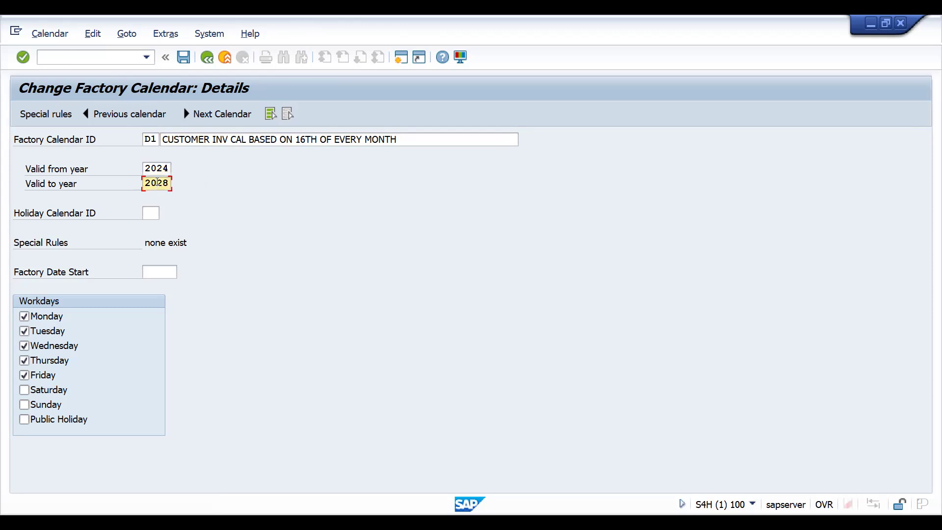
pyautogui.press('BackSpace')
pyautogui.write('5')
# Step: Deselect all workdays from Monday to Friday in the factory calendar
pyautogui.click(25, 316)
pyautogui.click(24, 330)
pyautogui.click(24, 346)
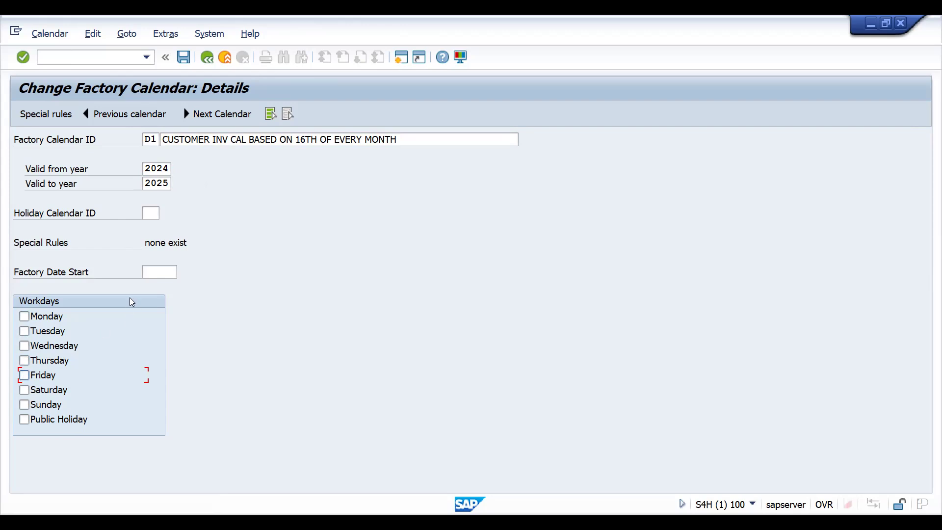
# Step: Assign holiday calendar 02, Germany (Hamburg), to the factory calendar
pyautogui.click(151, 212)
pyautogui.click(151, 211)
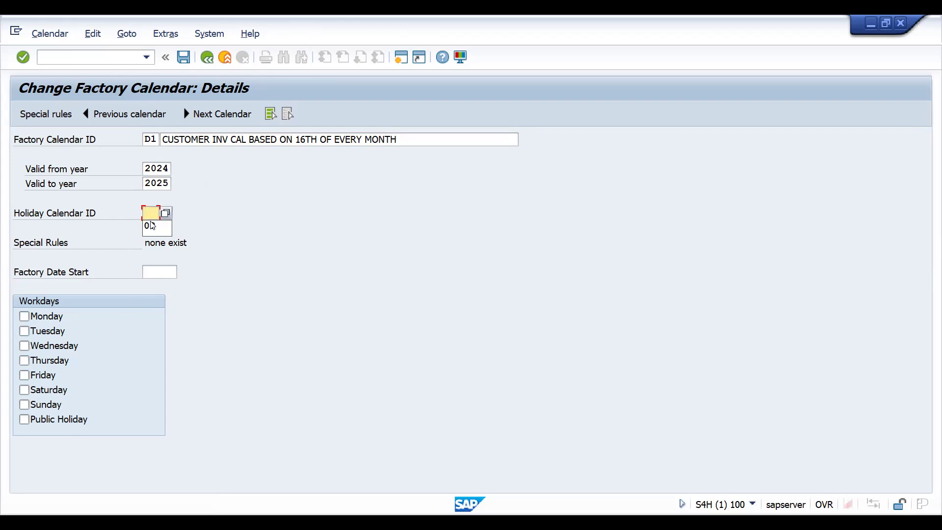
pyautogui.press('Return')
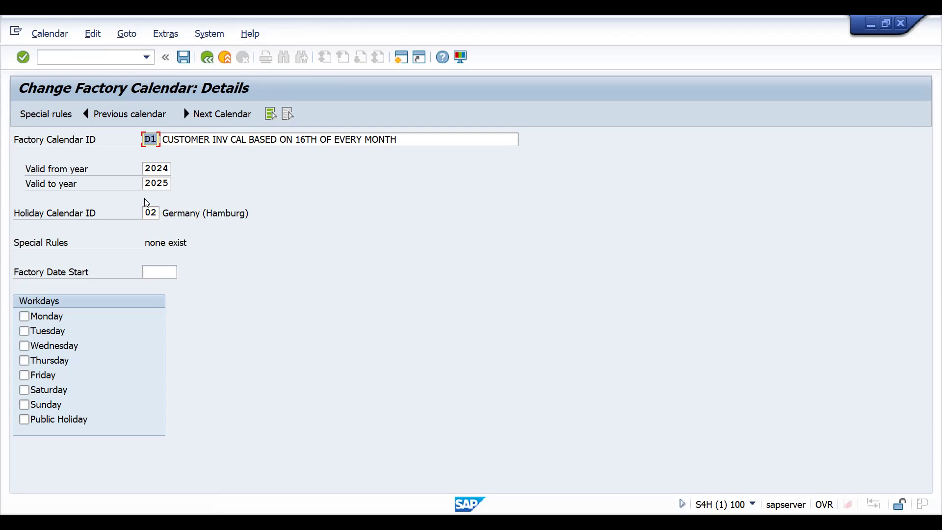
pyautogui.click(302, 139)
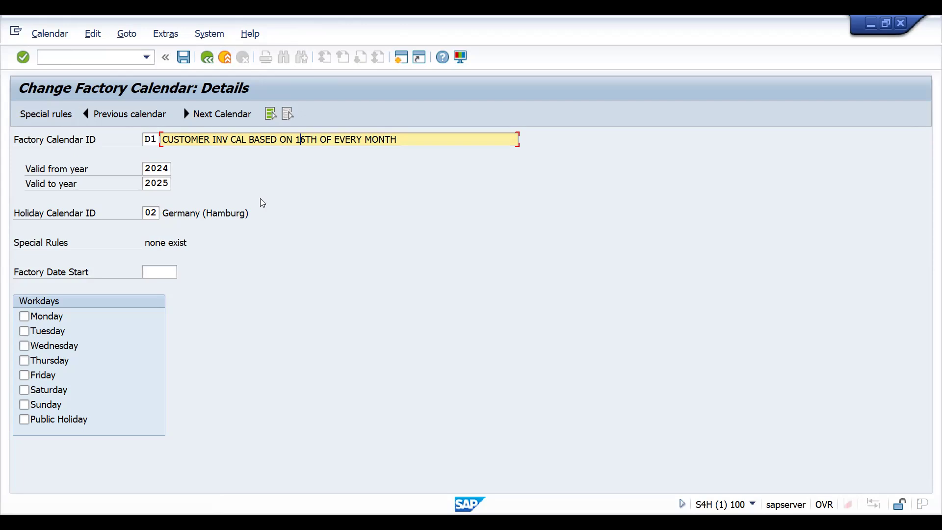
# Step: Save the factory calendar and open its special rules for editing
pyautogui.click(39, 115)
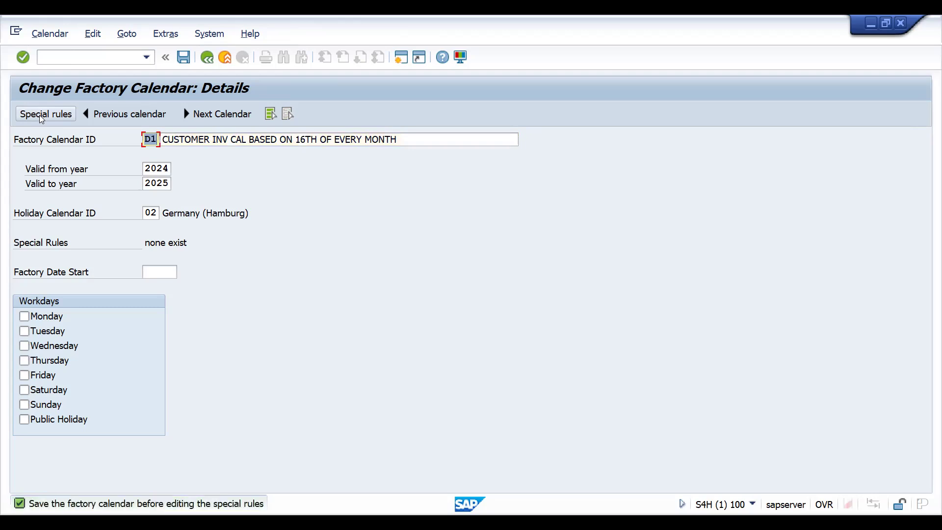
pyautogui.hotkey('ctrl', 's')
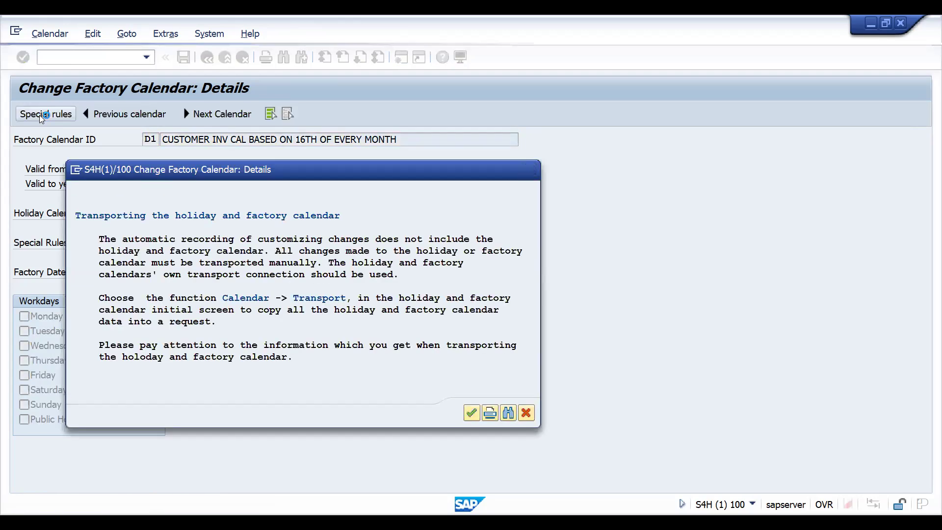
pyautogui.press('Return')
pyautogui.click(39, 115)
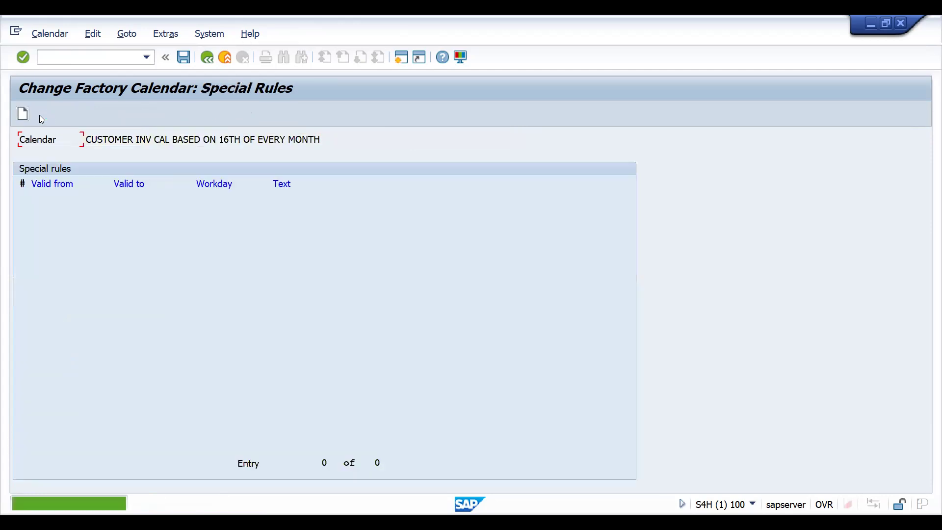
# Step: Start a new special rule and set its From Date to 12/16/2024
pyautogui.click(21, 114)
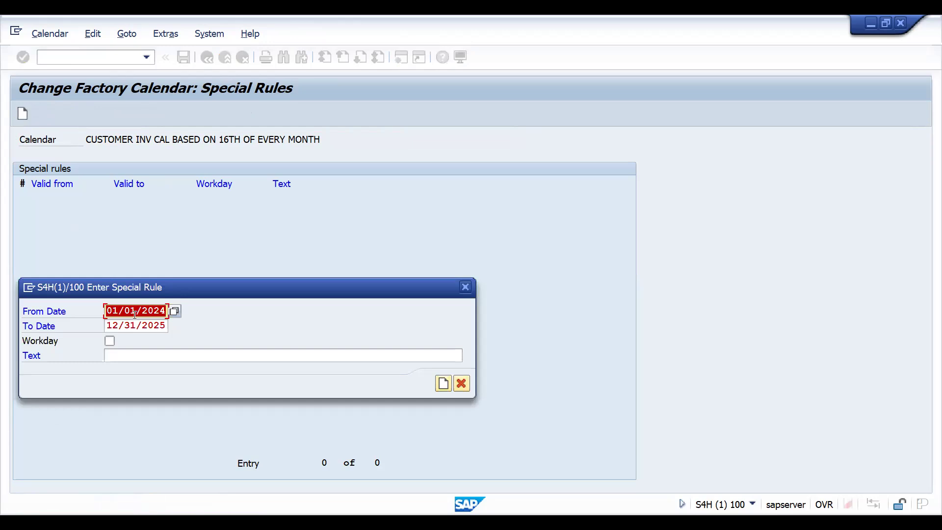
pyautogui.click(136, 311)
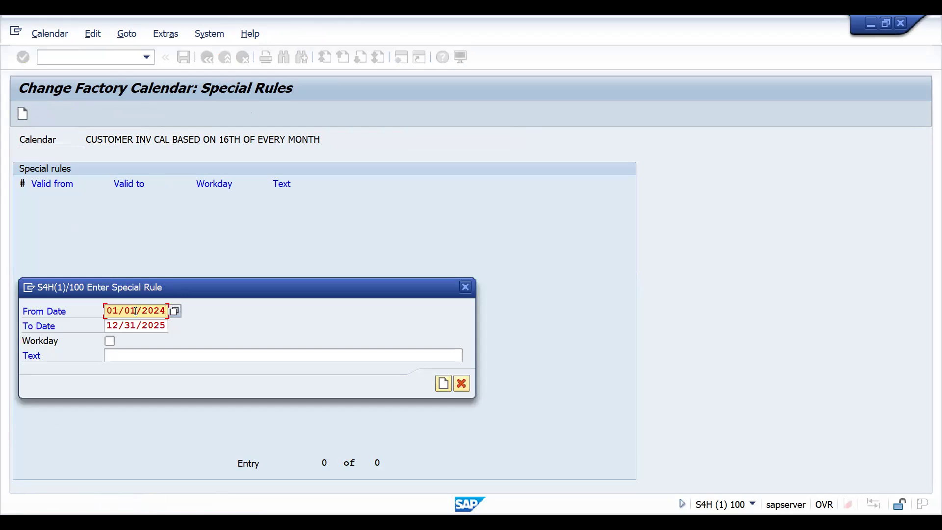
pyautogui.press('BackSpace')
pyautogui.press('BackSpace')
pyautogui.write('12')
pyautogui.press('BackSpace')
pyautogui.press('BackSpace')
pyautogui.write('12')
pyautogui.press('BackSpace')
pyautogui.write('6')
# Step: Set the special rule's To Date to 12/16/2024 by copying the From Date
pyautogui.click(118, 326)
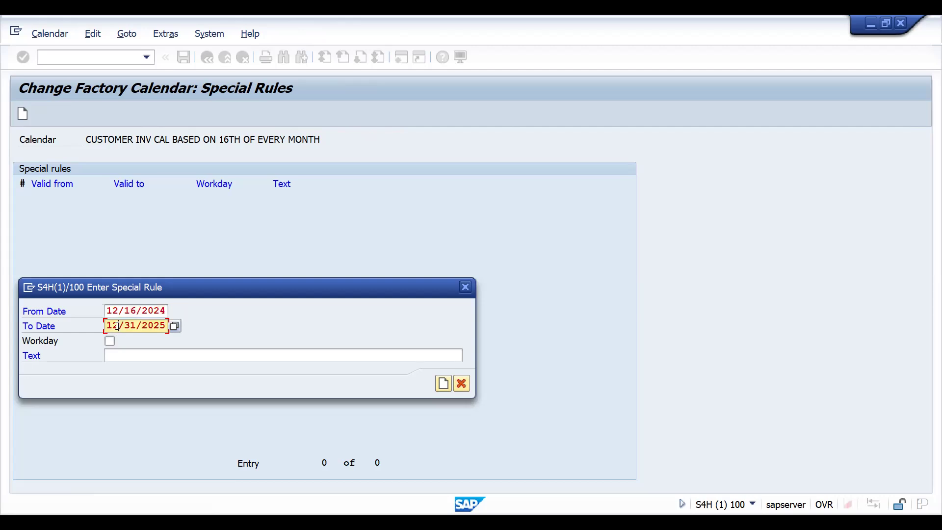
pyautogui.press('BackSpace')
pyautogui.press('BackSpace')
pyautogui.write('01')
pyautogui.press('BackSpace')
pyautogui.click(130, 313)
pyautogui.doubleClick(130, 314)
pyautogui.hotkey('ctrl', 'c')
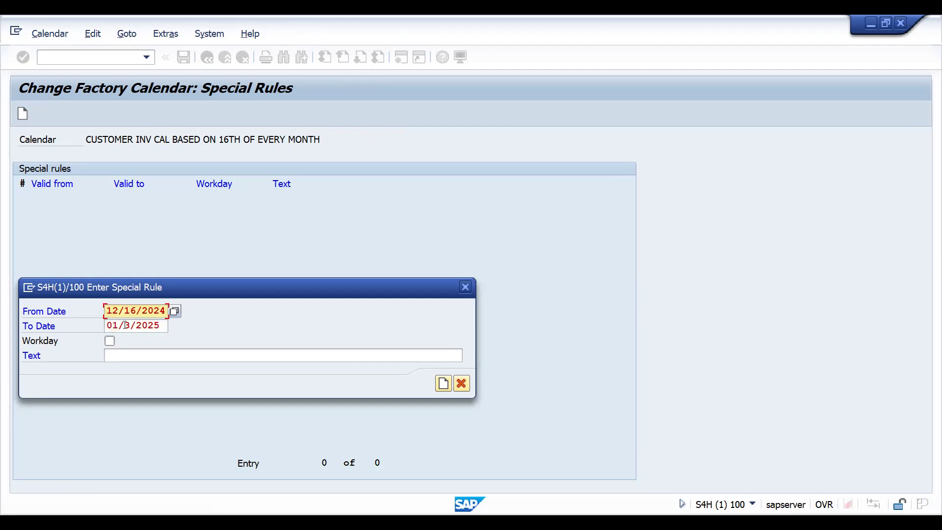
pyautogui.doubleClick(126, 325)
pyautogui.hotkey('ctrl', 'v')
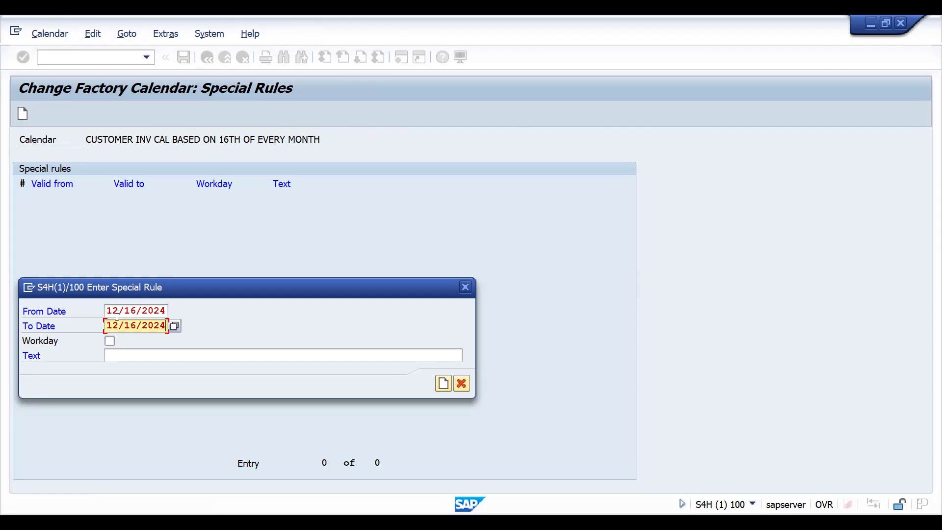
# Step: Mark the 12/16/2024 special rule as a workday, describe it as DEC BILL GENERATION, and add it to the calendar
pyautogui.click(109, 341)
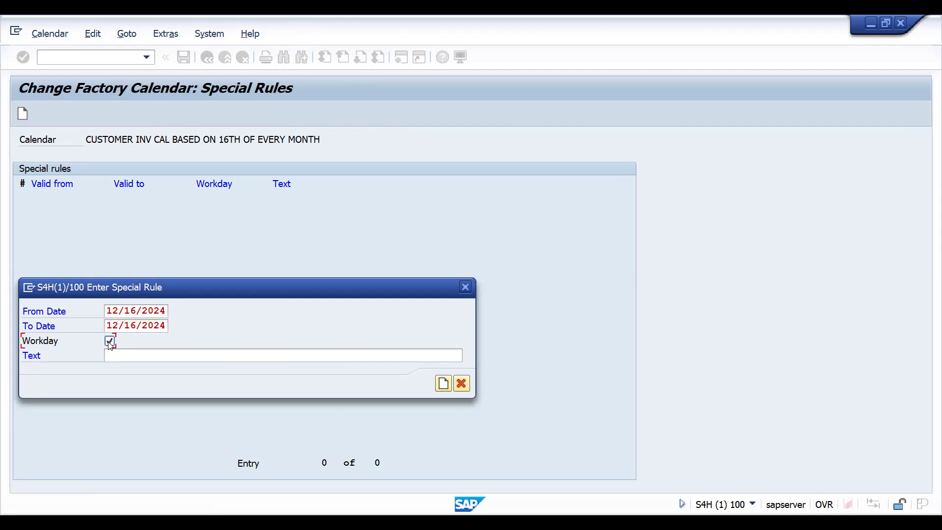
pyautogui.click(147, 357)
pyautogui.write('DEC')
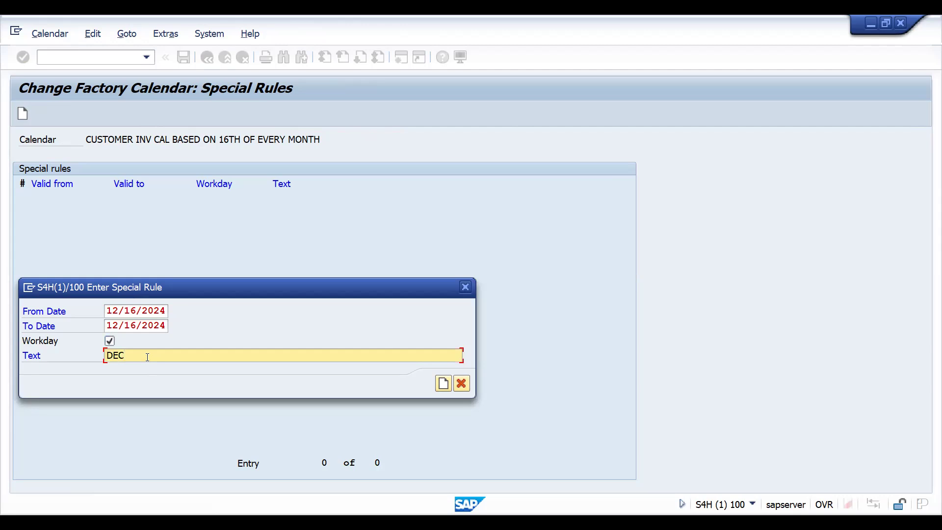
pyautogui.write(' BILL GENERATION')
pyautogui.click(444, 383)
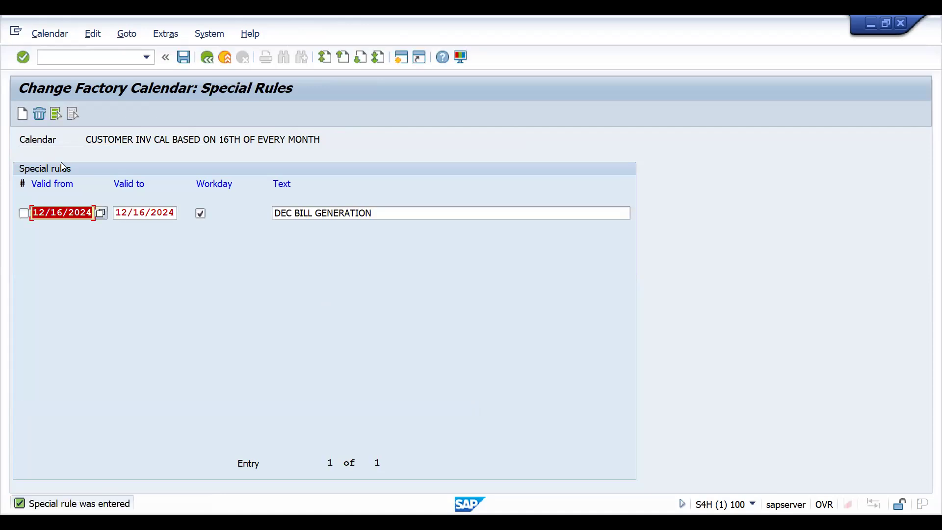
# Step: Start another special rule and set both its From Date and To Date to 01/16/2025
pyautogui.click(22, 115)
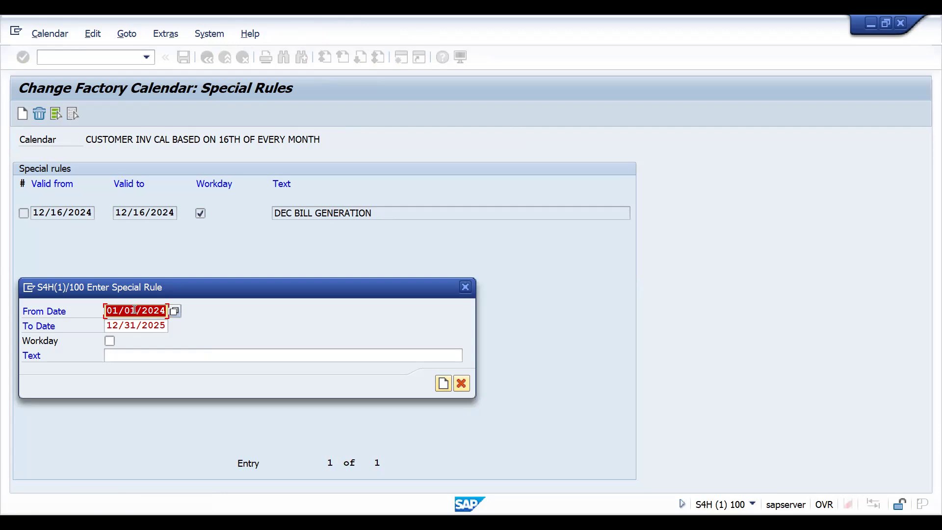
pyautogui.click(135, 310)
pyautogui.press('BackSpace')
pyautogui.press('BackSpace')
pyautogui.write('16')
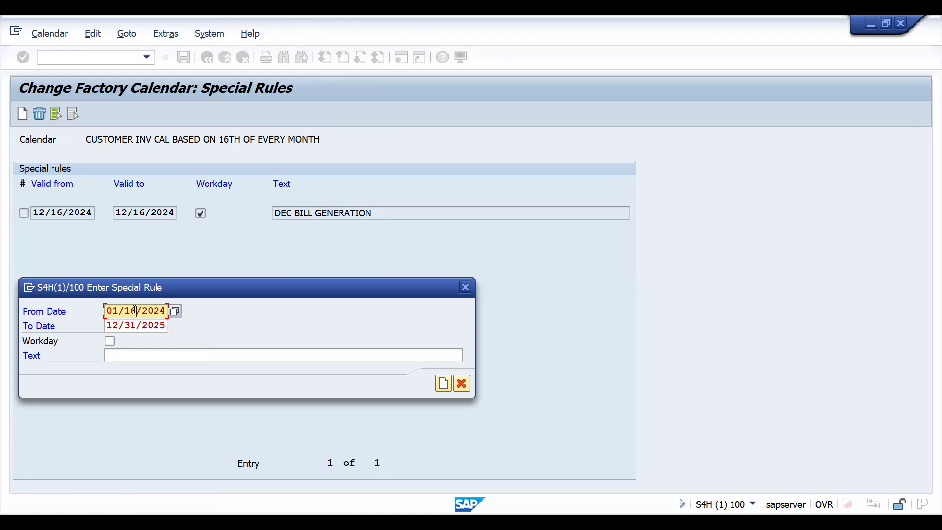
pyautogui.click(164, 310)
pyautogui.write('5')
pyautogui.click(121, 328)
pyautogui.doubleClick(120, 328)
pyautogui.write('01/16/2025')
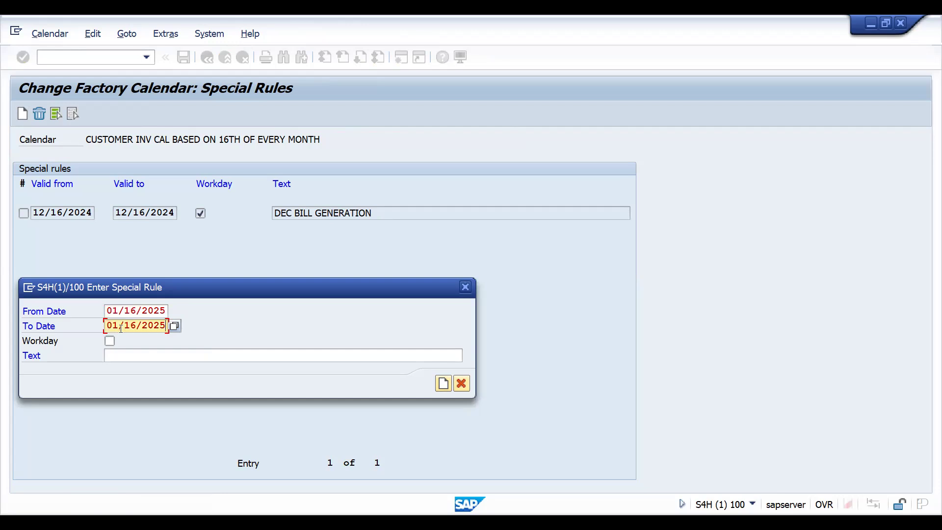
# Step: Mark the January special rule as a workday and add it with the text JAN BILL GENERATION
pyautogui.click(109, 341)
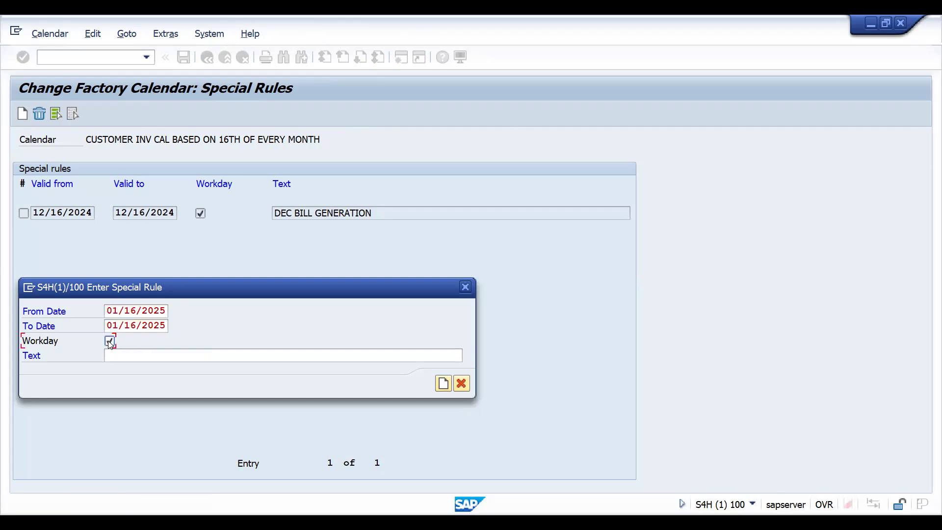
pyautogui.click(121, 351)
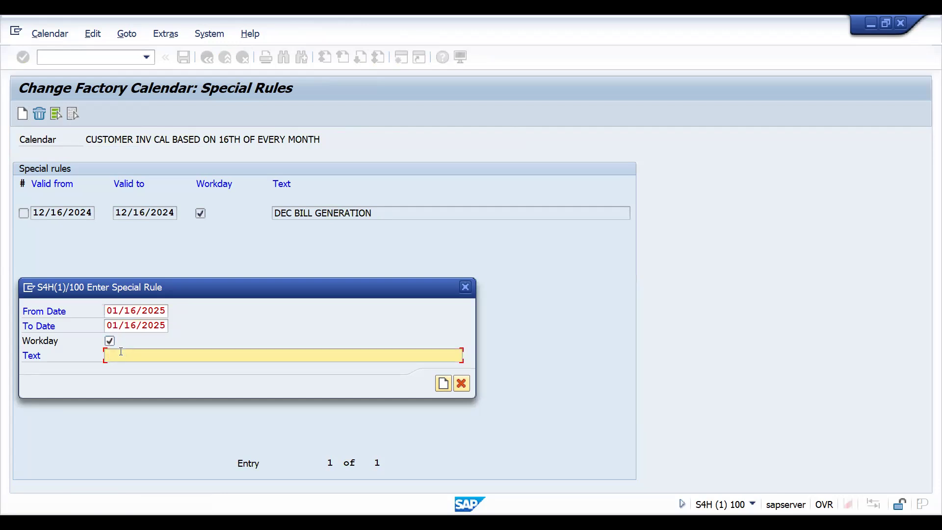
pyautogui.write('JAN BILL GENERATION')
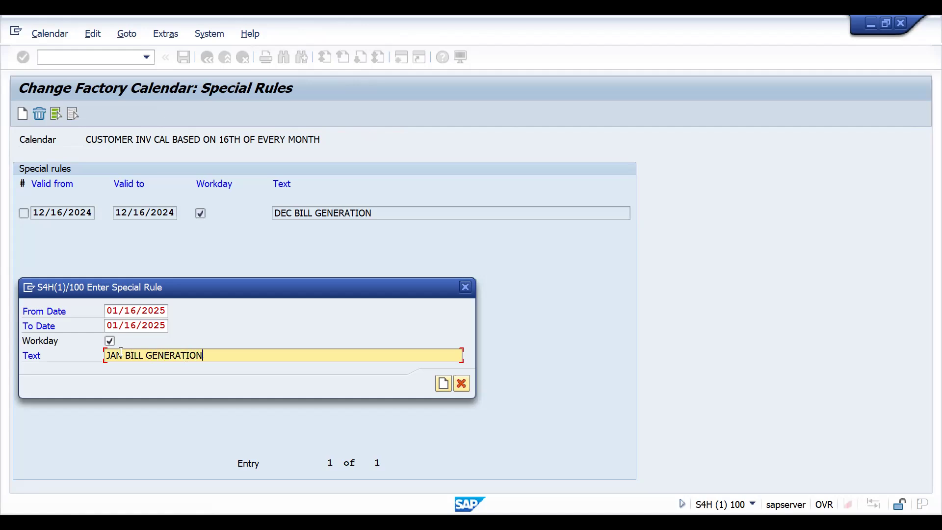
pyautogui.press('Return')
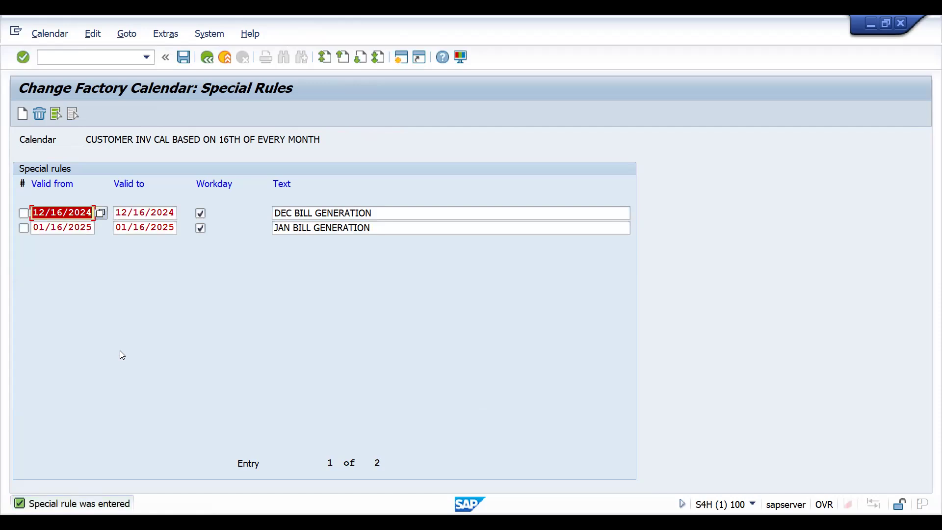
# Step: Start a third special rule and set both its From Date and To Date to 02/16/2025
pyautogui.click(22, 113)
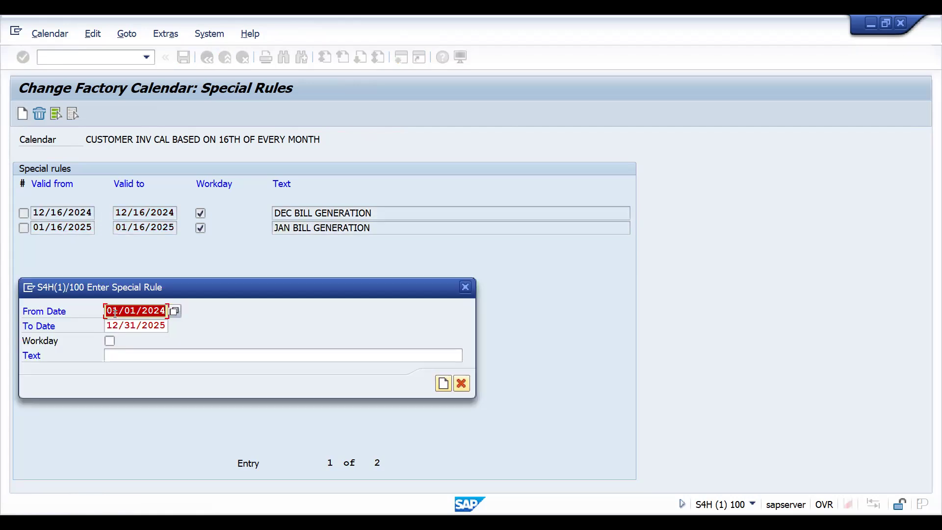
pyautogui.click(114, 310)
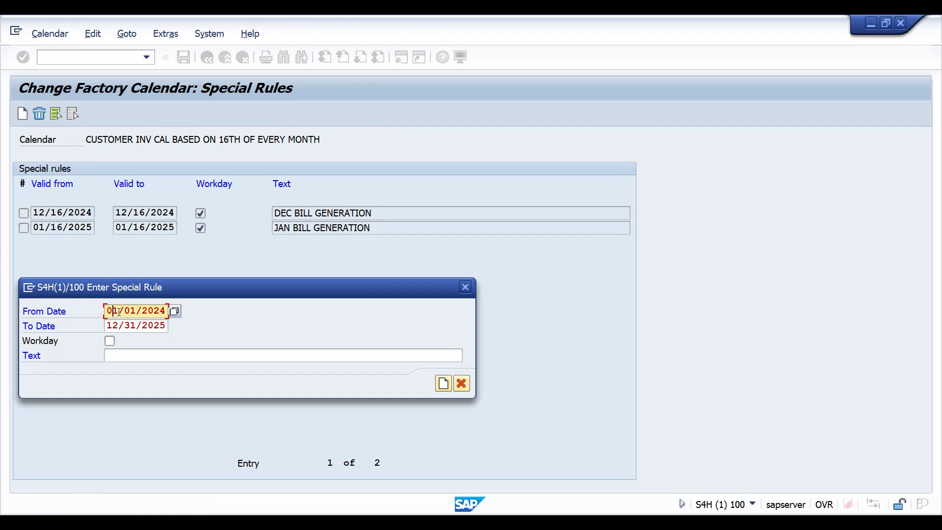
pyautogui.write('2/16')
pyautogui.press('BackSpace')
pyautogui.write('5')
pyautogui.doubleClick(160, 311)
pyautogui.hotkey('ctrl', 'c')
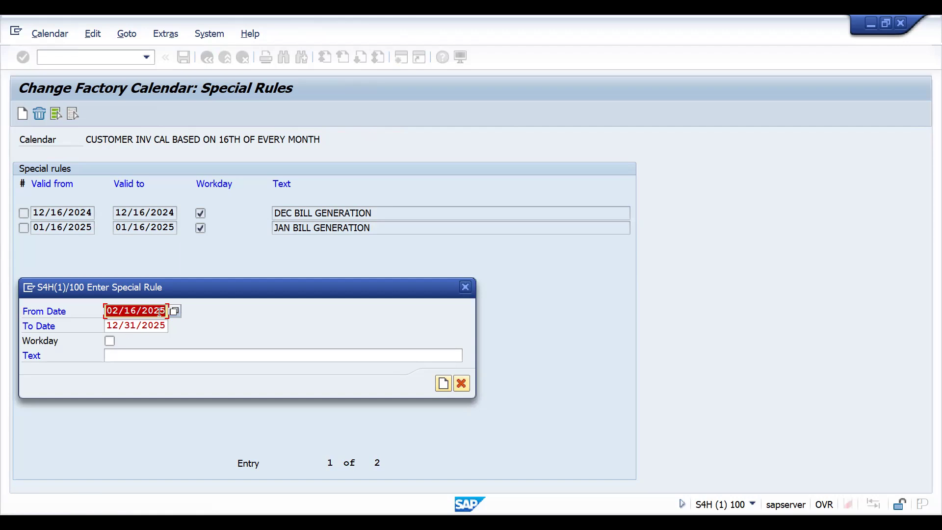
pyautogui.click(149, 325)
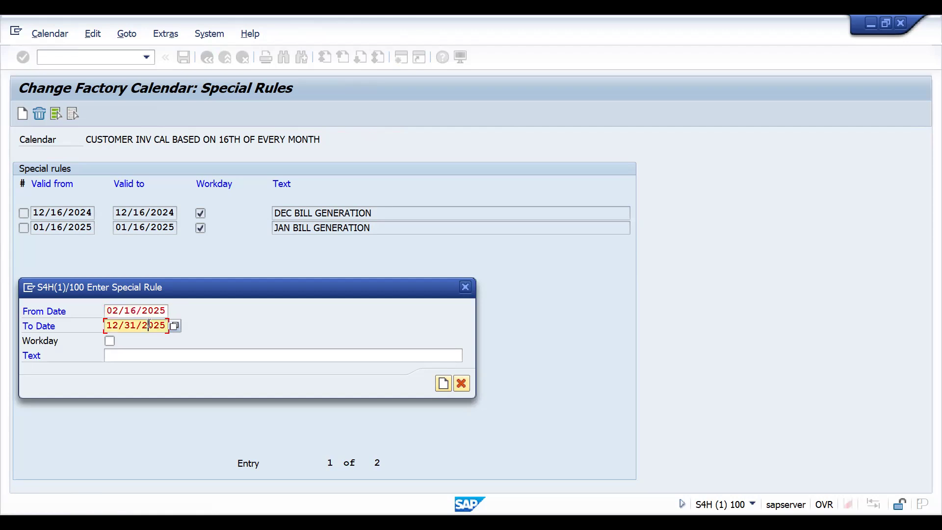
pyautogui.doubleClick(149, 325)
pyautogui.hotkey('ctrl', 'v')
# Step: Mark the February special rule as a workday and add it with the text FEB BILL GENERATION
pyautogui.click(110, 342)
pyautogui.click(125, 356)
pyautogui.write('FEB BI')
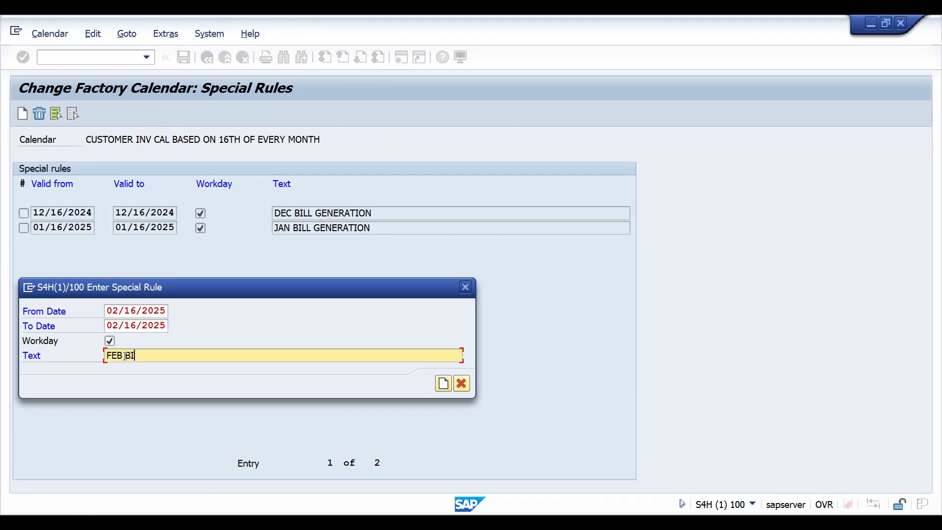
pyautogui.write('LL GENERATION')
pyautogui.press('Return')
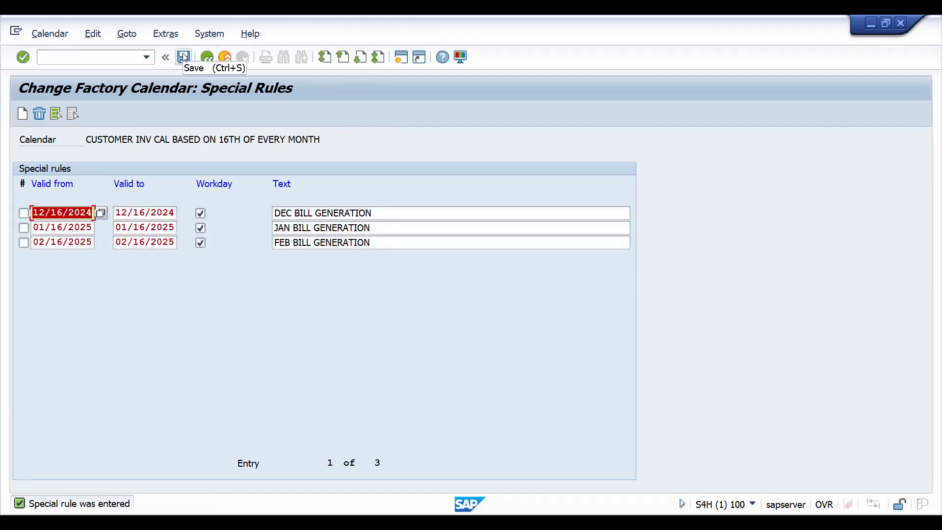
# Step: Save the factory calendar with its special rules and return to the SAP Calendar main menu
pyautogui.click(184, 58)
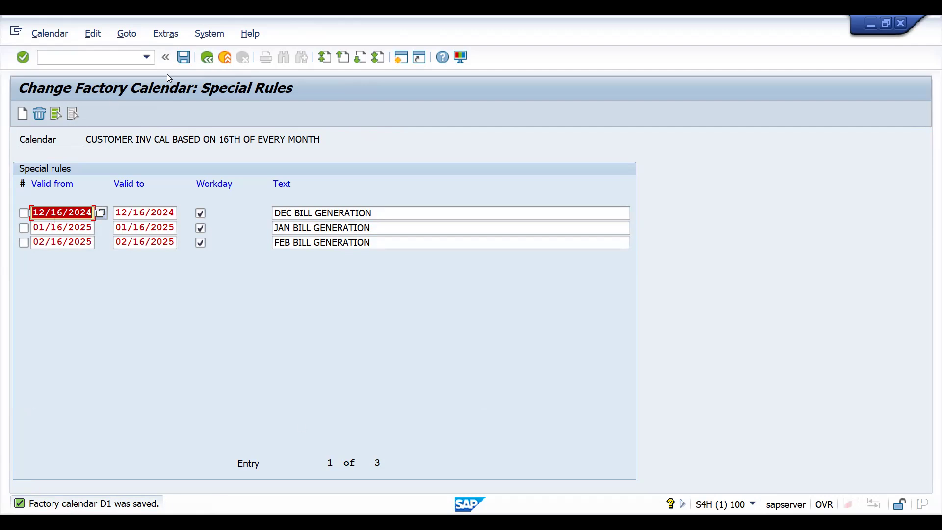
pyautogui.click(209, 60)
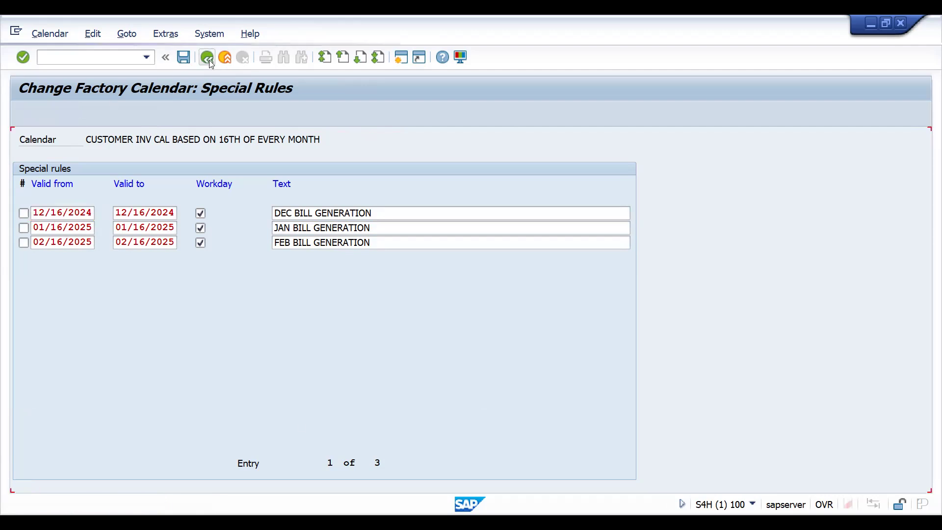
pyautogui.click(210, 60)
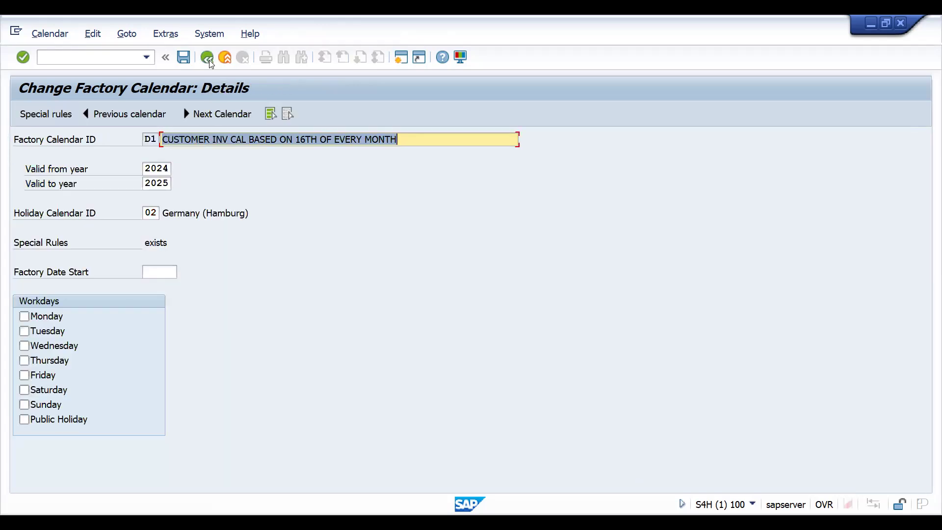
pyautogui.click(209, 59)
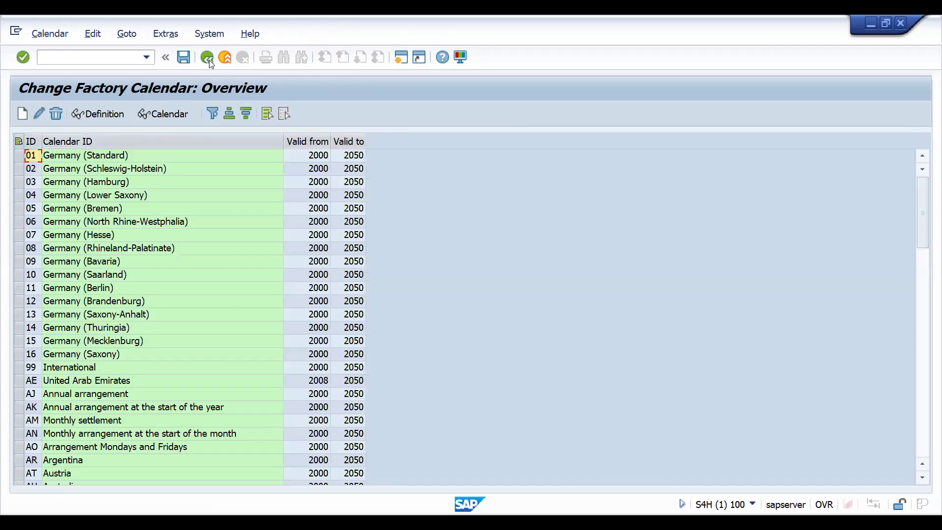
pyautogui.click(209, 59)
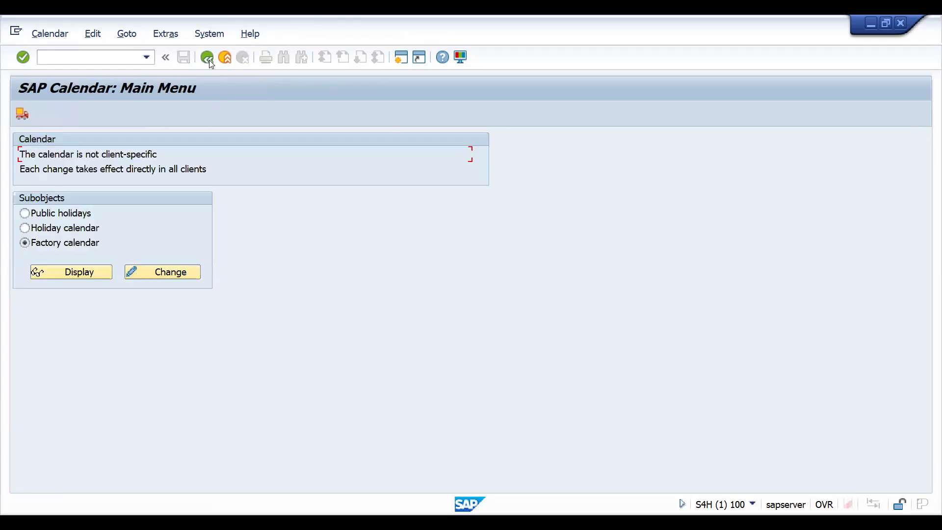
# Step: Open the business partner Govinda Tea Exporters in transaction BP and examine the Invoicing Dates field in its billing data
pyautogui.write('/NVA01')
pyautogui.press('Return')
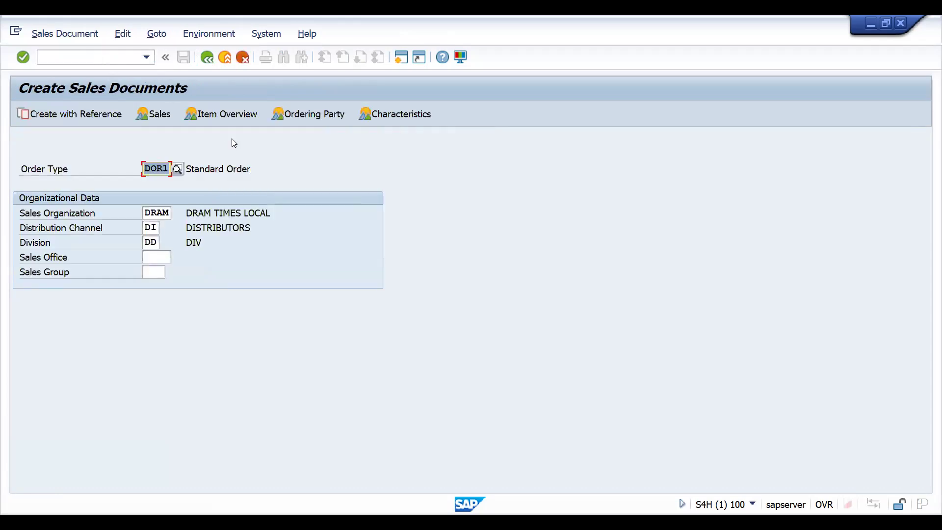
pyautogui.click(74, 53)
pyautogui.write('/NBP')
pyautogui.press('Return')
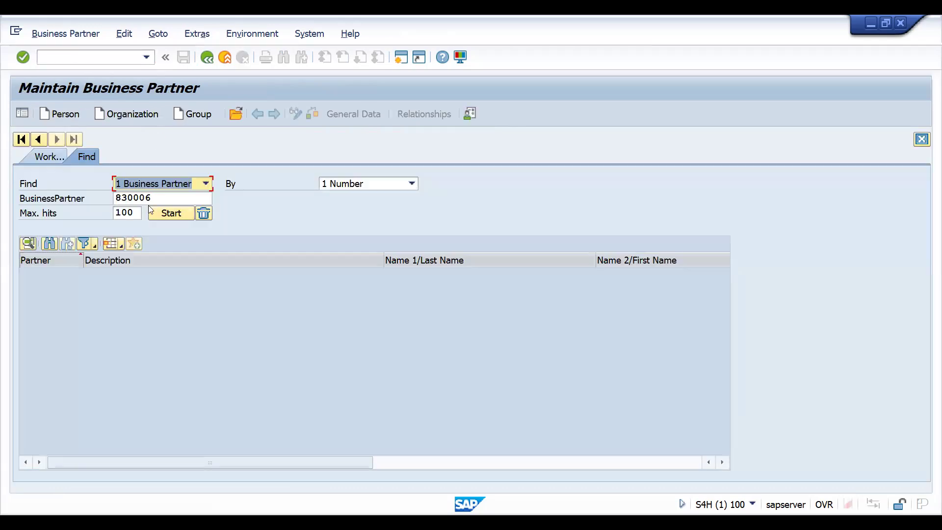
pyautogui.click(157, 215)
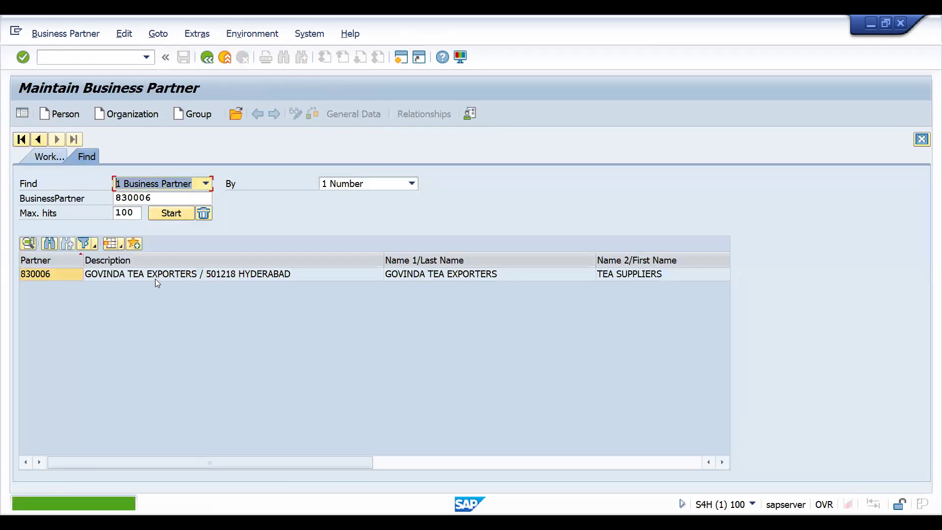
pyautogui.doubleClick(156, 276)
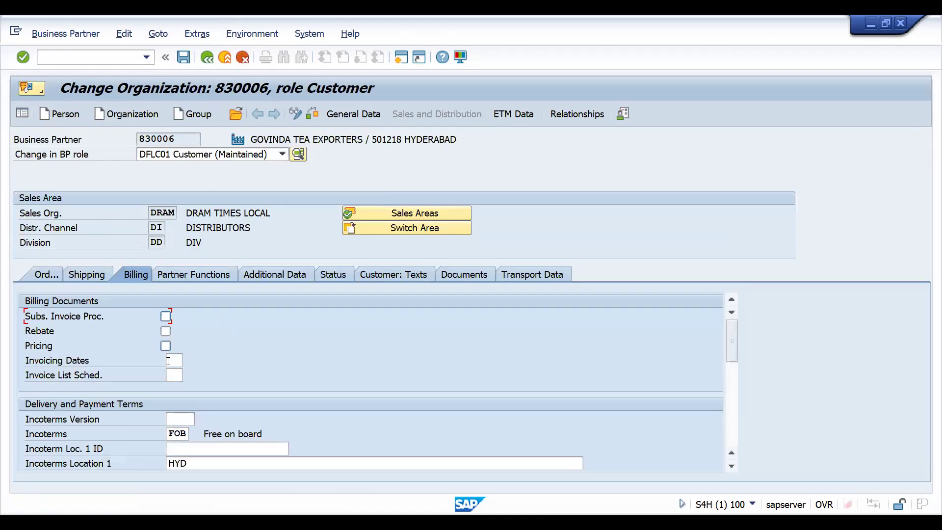
pyautogui.click(174, 363)
# Step: Start a DOR1 order in transaction VA01 for sales area DRAM, DI, DD and enter the sold-to party number
pyautogui.hotkey('ctrl', '/')
pyautogui.write('/nva01')
pyautogui.press('Return')
pyautogui.press('Return')
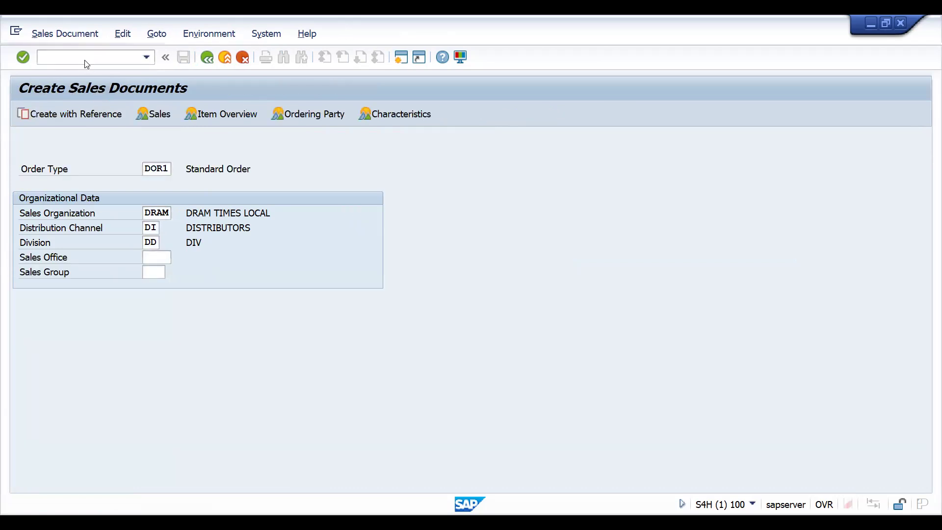
pyautogui.press('Down')
pyautogui.press('Return')
pyautogui.press('Return')
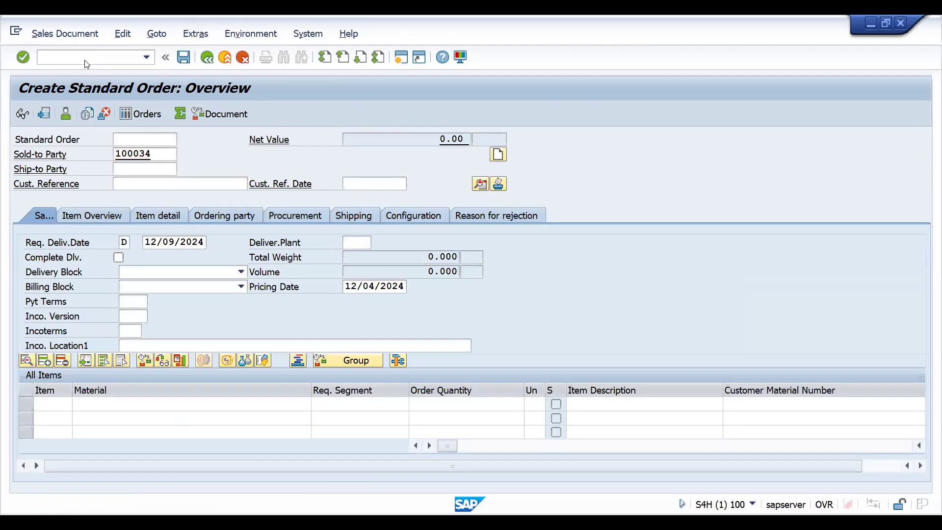
# Step: Enter the customer reference BILLINGING DATES and add an item for material 25893 with order quantity 1
pyautogui.press('Down')
pyautogui.press('Return')
pyautogui.press('Return')
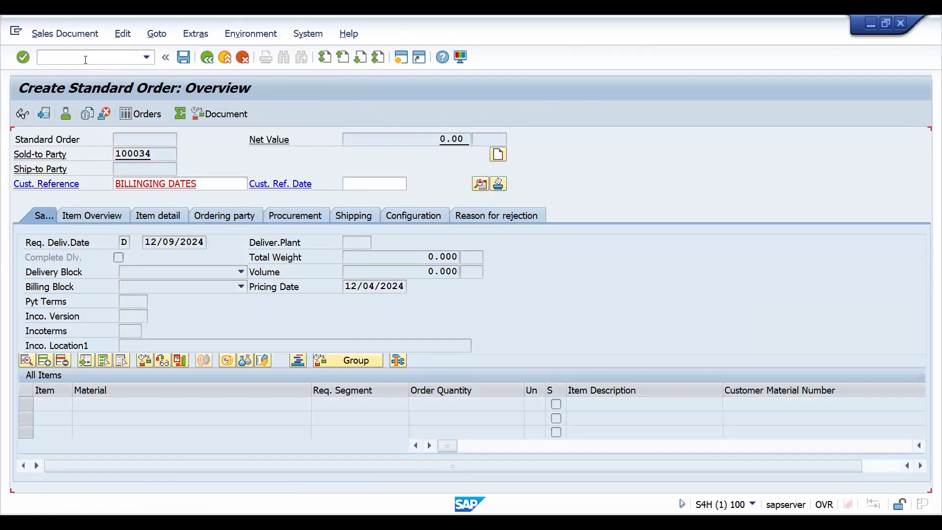
pyautogui.press('Down')
pyautogui.press('Tab')
pyautogui.press('Tab')
pyautogui.write('1')
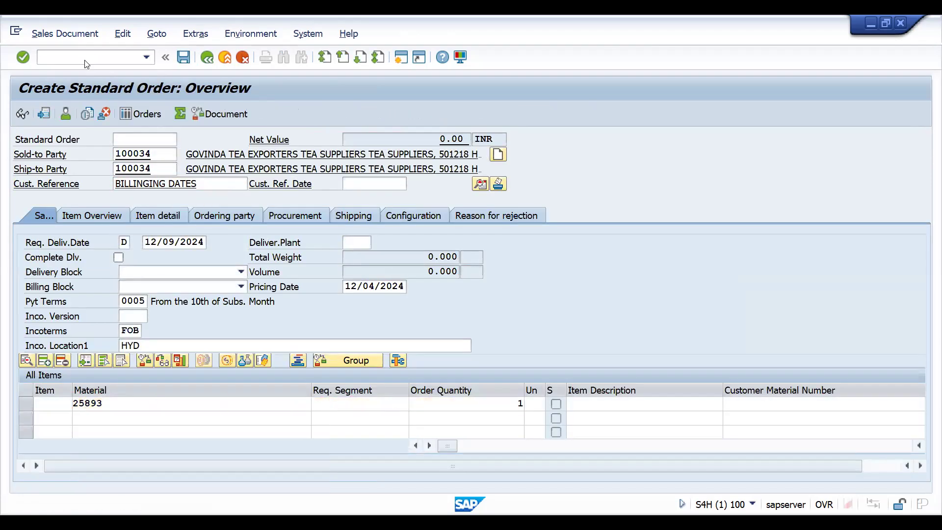
pyautogui.press('Return')
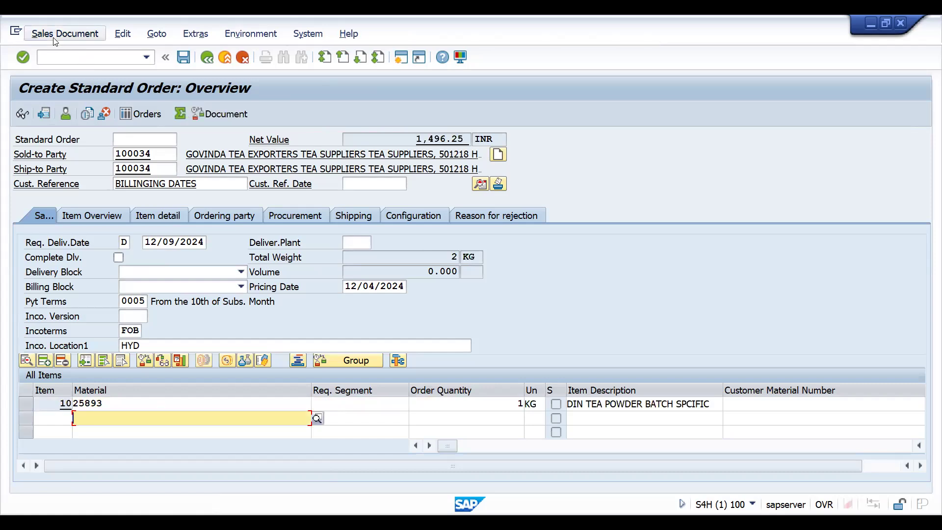
# Step: Open the billing document data of order item 10 to check its Invoicing Dates and Billing Date
pyautogui.click(55, 39)
pyautogui.click(328, 409)
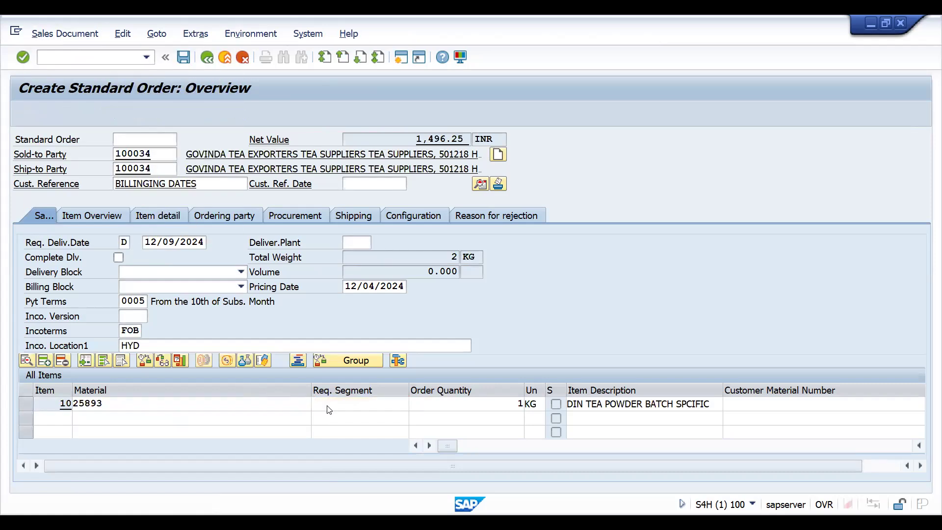
pyautogui.doubleClick(329, 410)
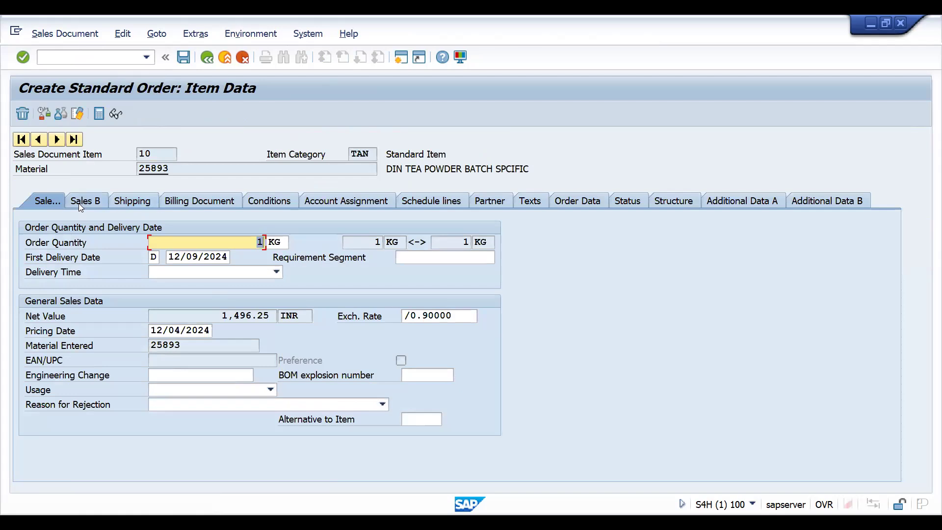
pyautogui.click(195, 202)
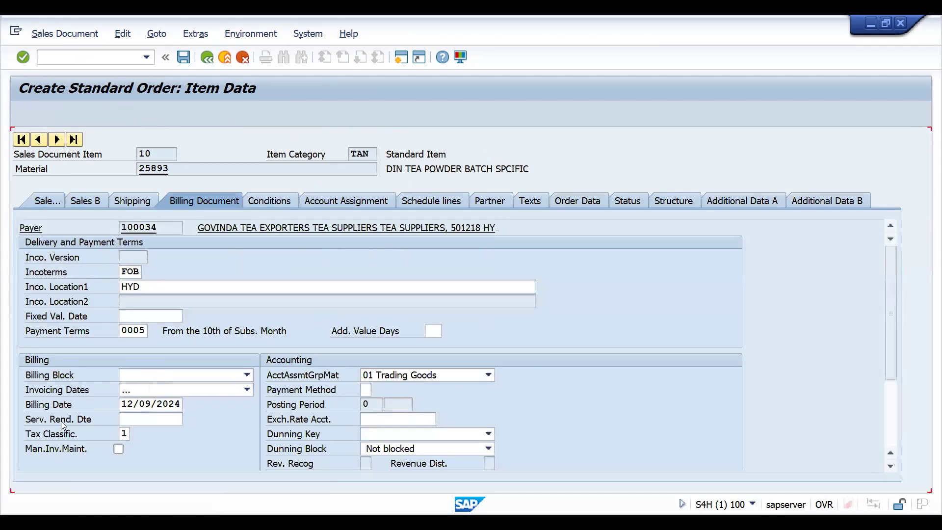
# Step: Save the order by creating its outbound delivery, and set the picked quantity of item 10 to 1
pyautogui.click(49, 34)
pyautogui.click(54, 174)
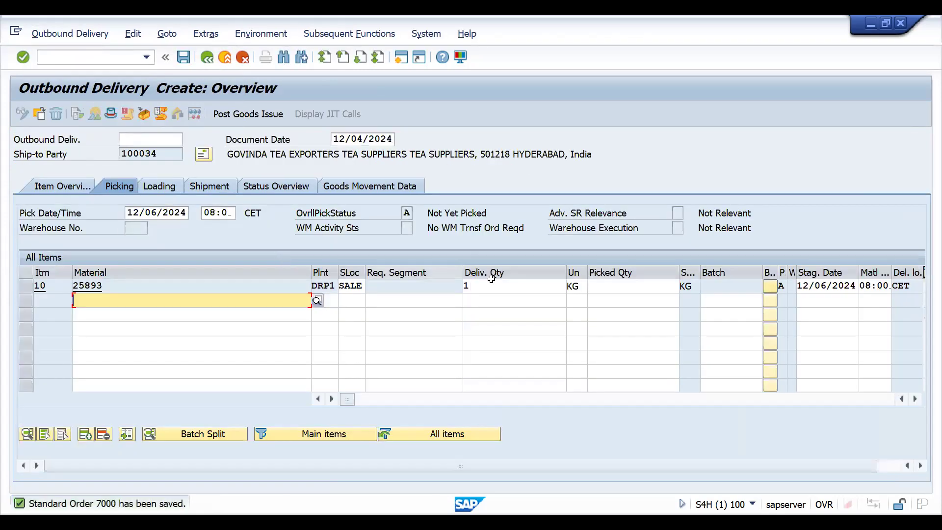
pyautogui.click(619, 291)
pyautogui.write('1')
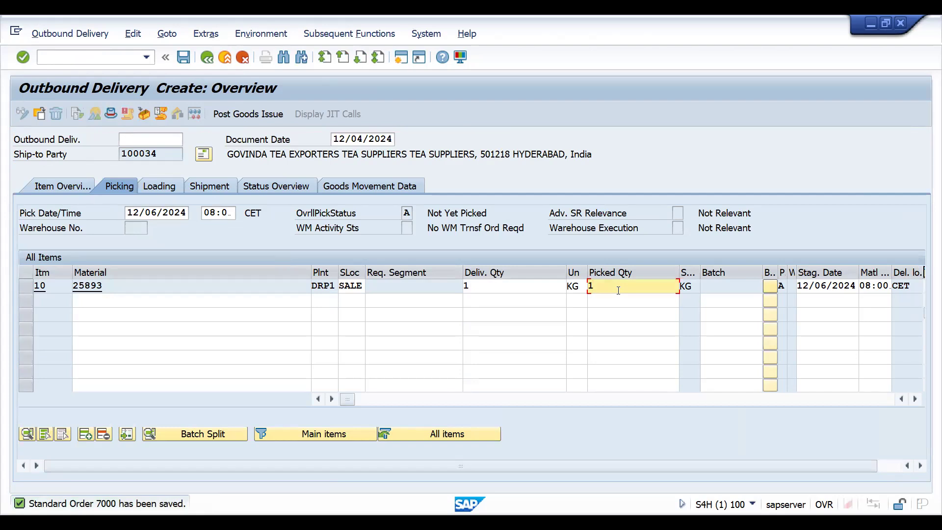
# Step: Post the goods issue for the outbound delivery, and create and save its F2 invoice in transaction VF01
pyautogui.press('Return')
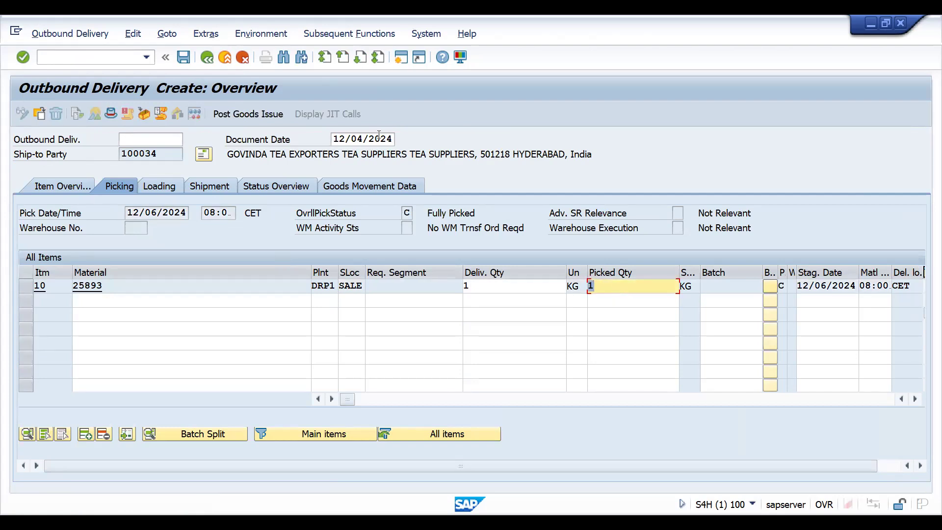
pyautogui.click(234, 118)
pyautogui.write('/nvf01')
pyautogui.press('Return')
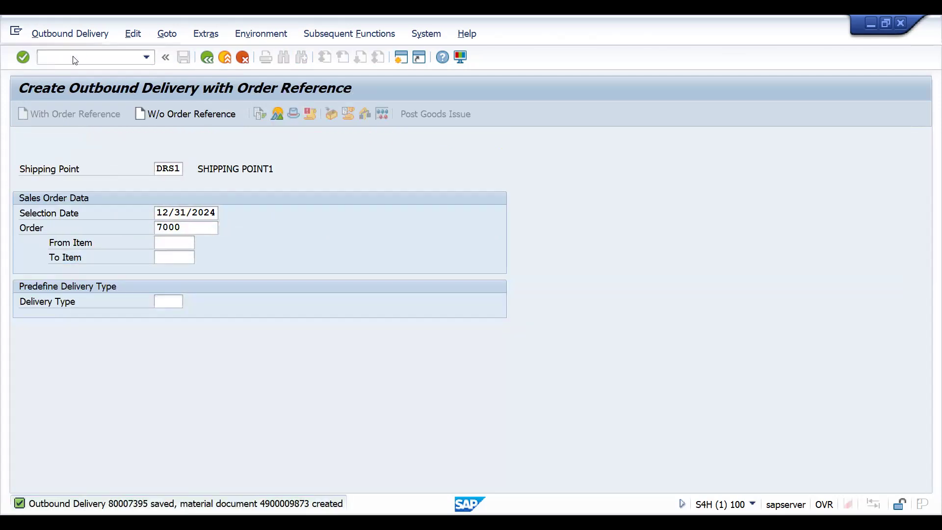
pyautogui.press('Return')
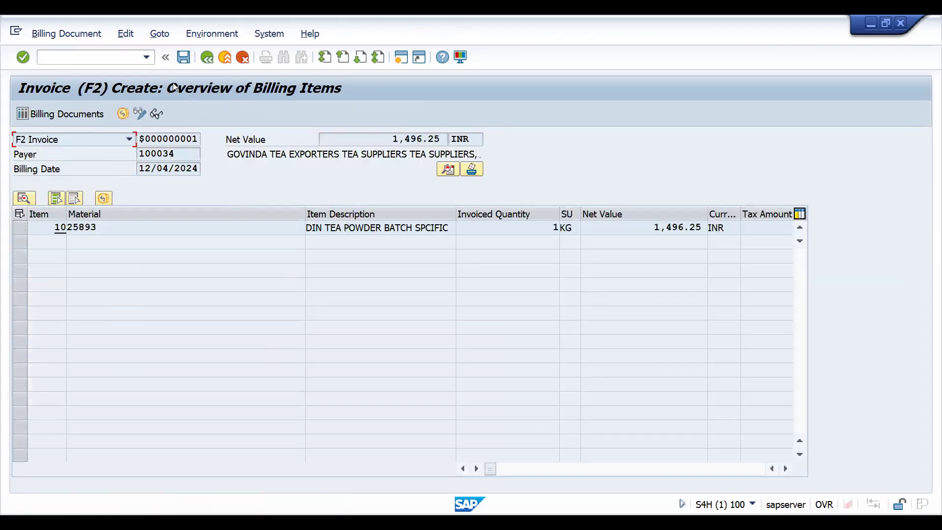
pyautogui.click(449, 169)
pyautogui.click(180, 59)
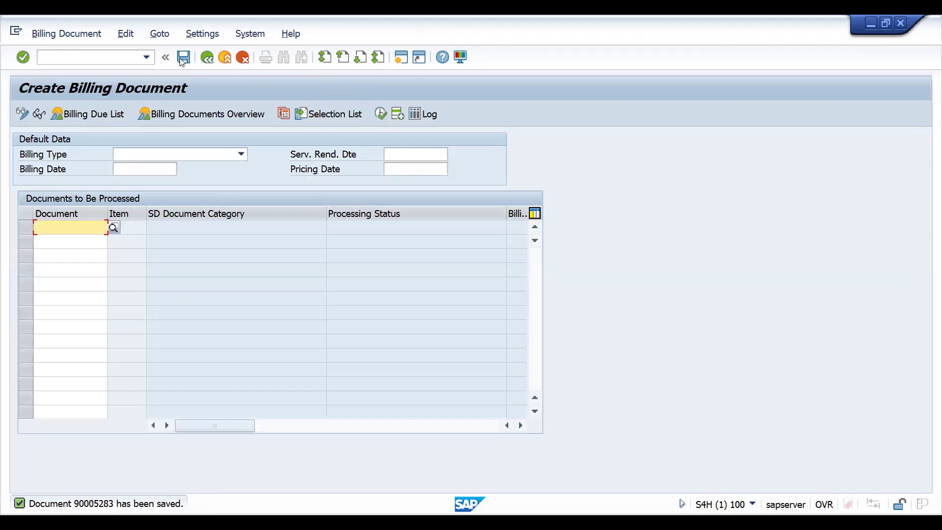
# Step: Display the saved invoice in transaction VF03 and check its Billing Date
pyautogui.click(99, 56)
pyautogui.write('/nvf03')
pyautogui.press('Return')
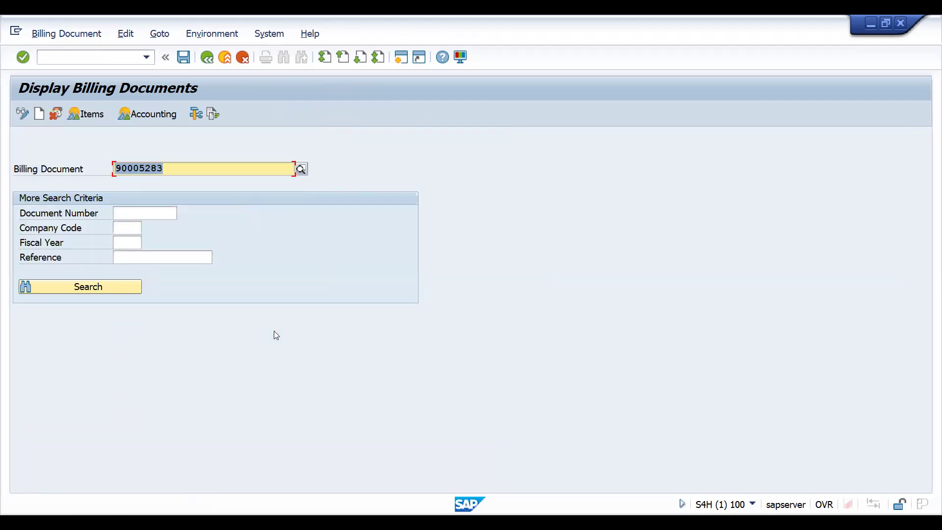
pyautogui.press('Return')
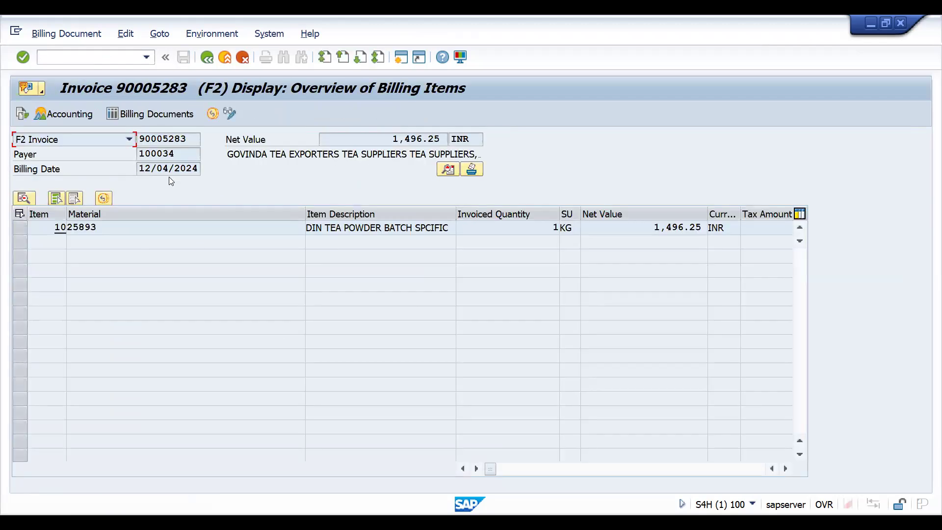
pyautogui.click(146, 170)
# Step: Find the customer in transaction BP, set Invoicing Dates to D1 in its sales area billing data, and save
pyautogui.click(74, 61)
pyautogui.write('/nbp')
pyautogui.press('Return')
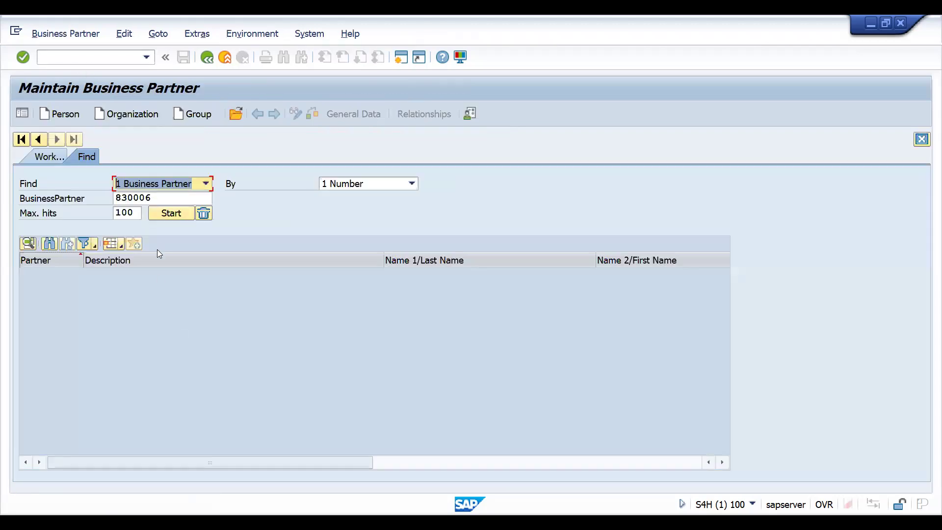
pyautogui.click(169, 214)
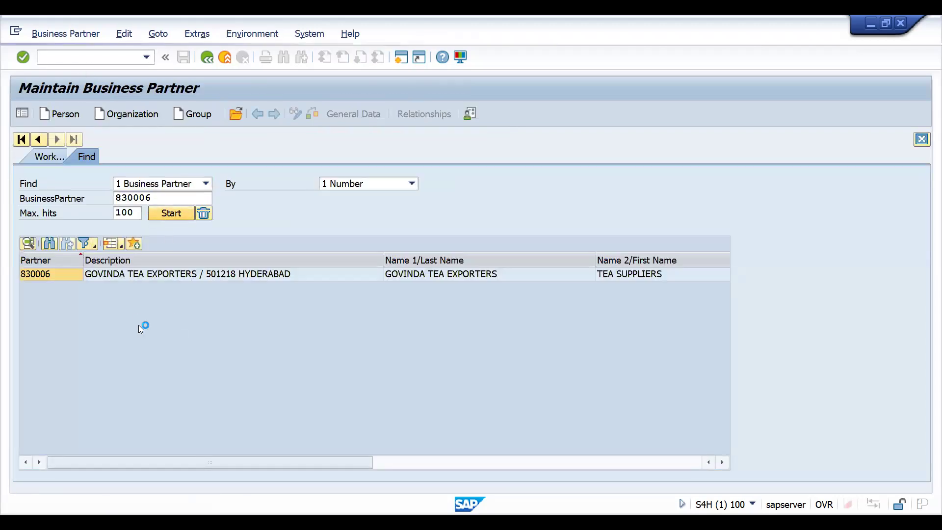
pyautogui.click(132, 274)
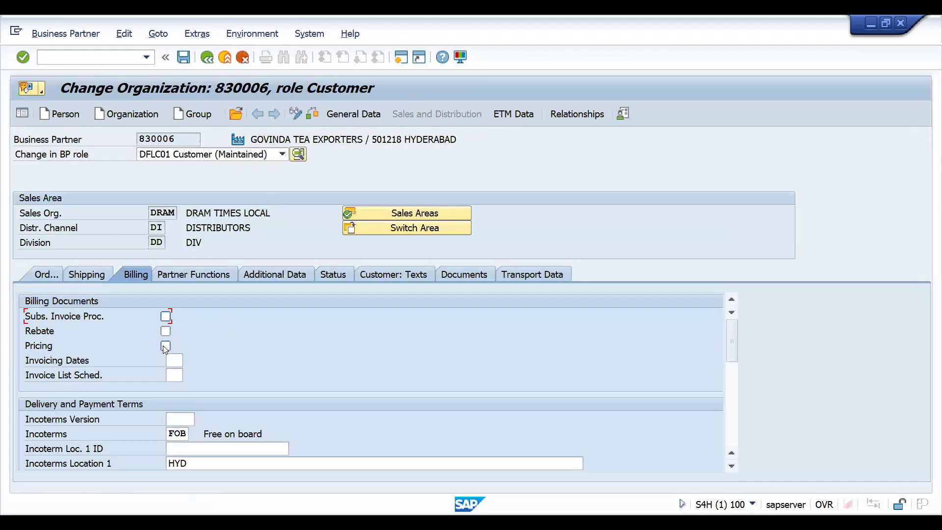
pyautogui.click(174, 361)
pyautogui.write('D1')
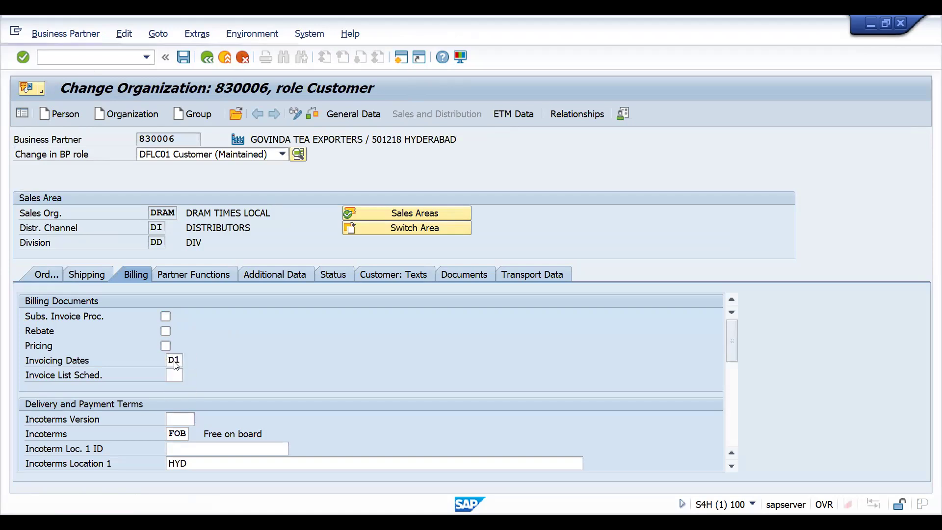
pyautogui.press('Return')
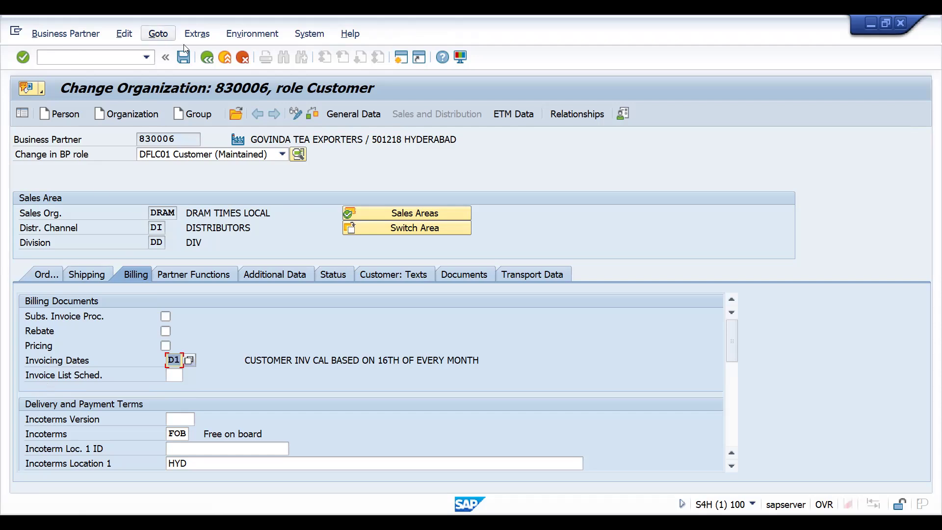
pyautogui.click(182, 58)
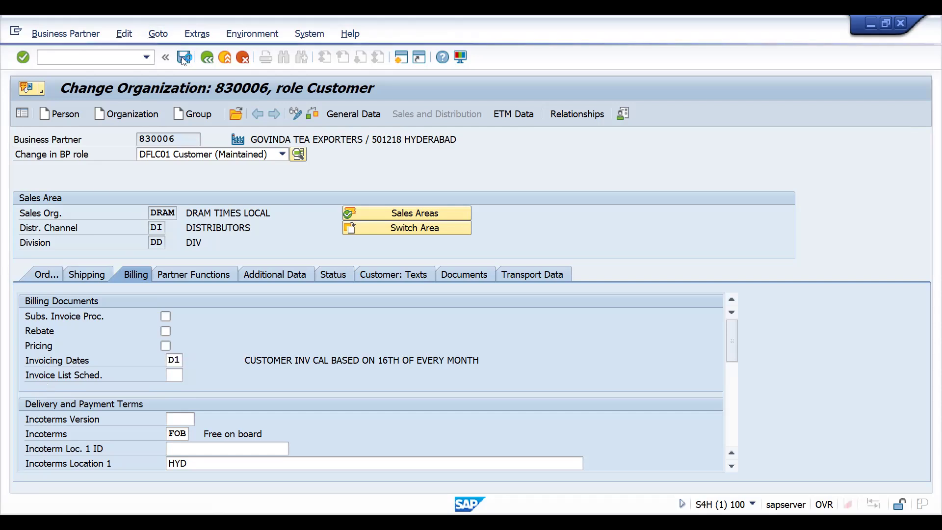
pyautogui.click(196, 275)
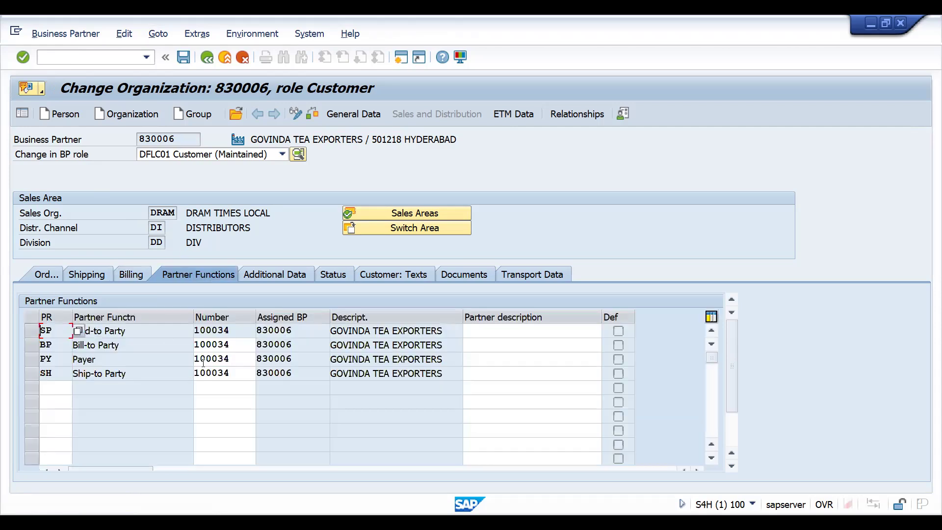
# Step: Start another DOR1 order in transaction VA01 for sales area DRAM, DI, DD and enter the sold-to party number
pyautogui.click(70, 58)
pyautogui.write('/nva01')
pyautogui.press('Return')
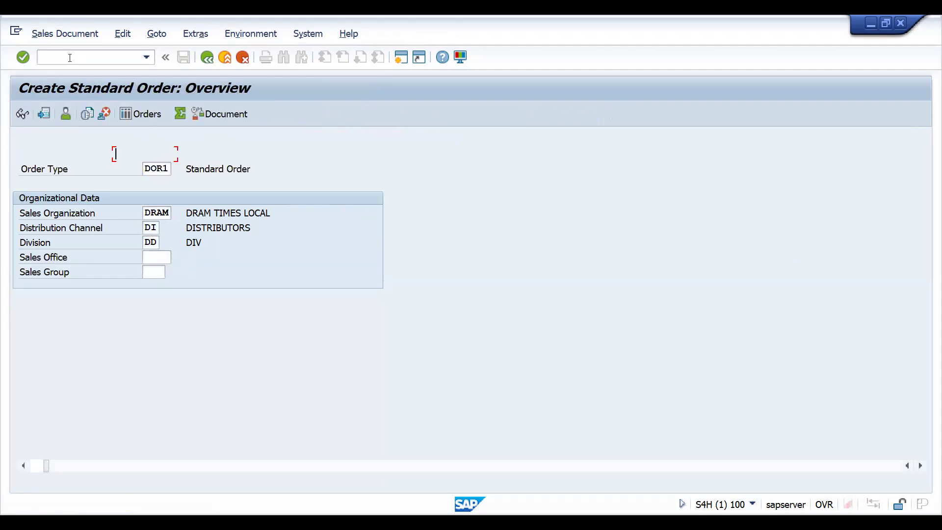
pyautogui.press('space')
pyautogui.press('Down')
pyautogui.press('Return')
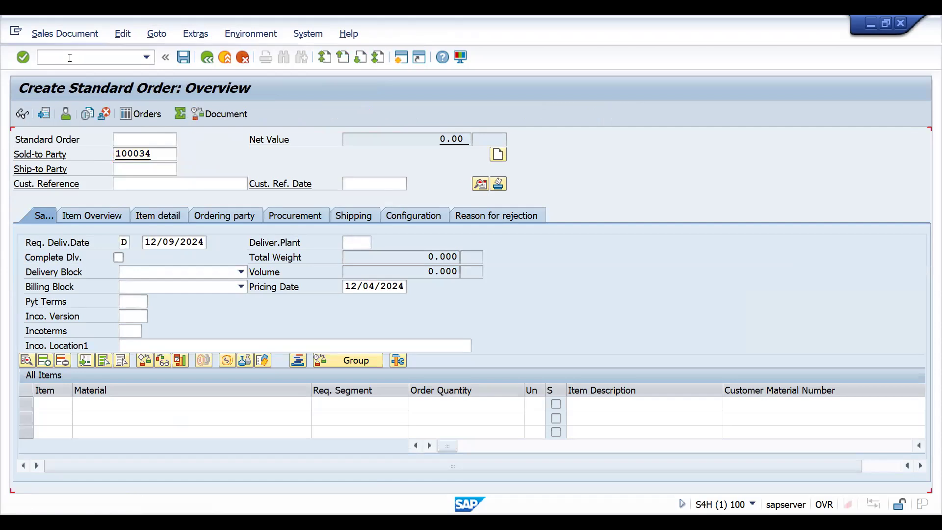
# Step: Enter BILLINGING DATES as the customer reference and add material 25893 with order quantity 1
pyautogui.press('space')
pyautogui.press('Down')
pyautogui.press('Return')
pyautogui.press('Return')
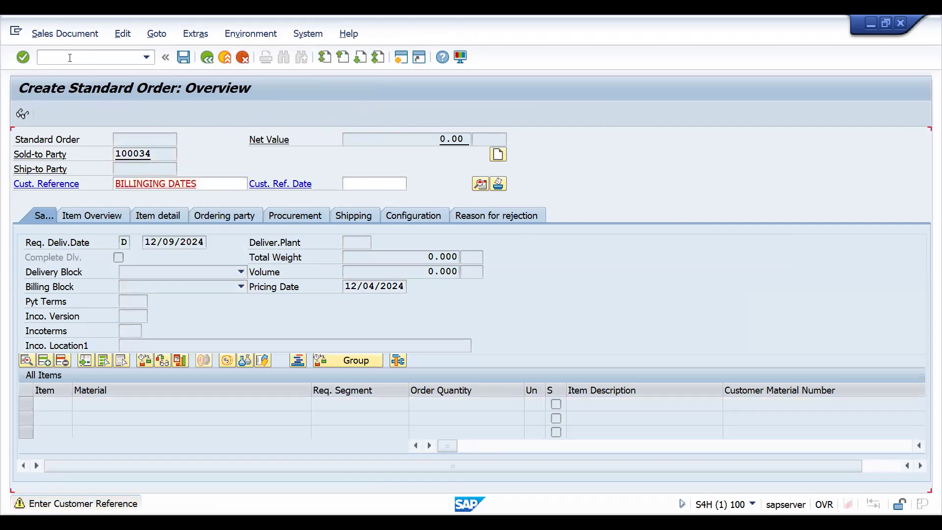
pyautogui.press('space')
pyautogui.press('Down')
pyautogui.press('Return')
pyautogui.press('Tab')
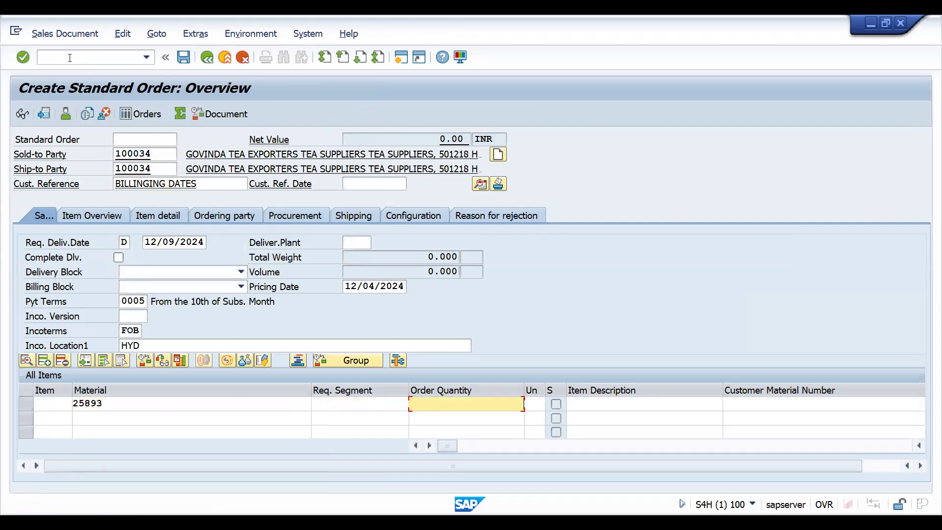
pyautogui.write('1')
pyautogui.press('Return')
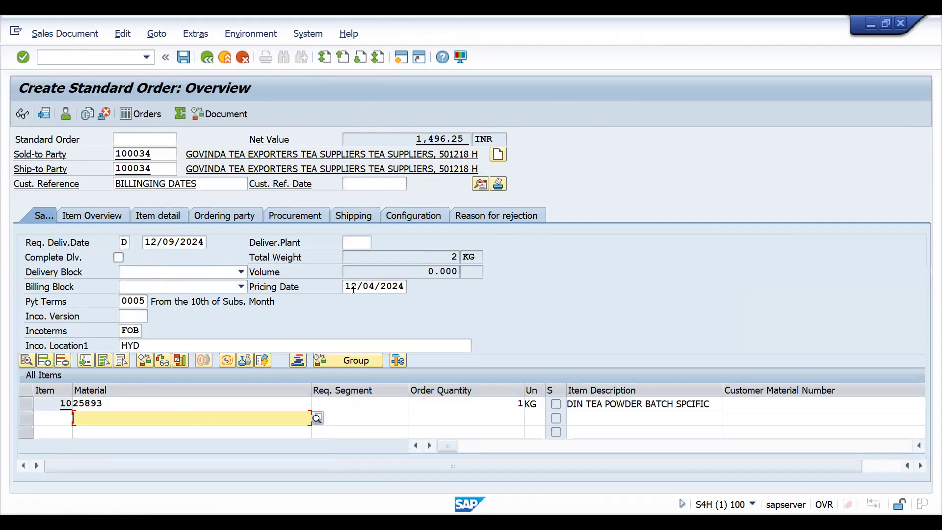
# Step: Check Invoicing Dates and Billing Date in the billing document data of item 10, and save the order
pyautogui.doubleClick(239, 404)
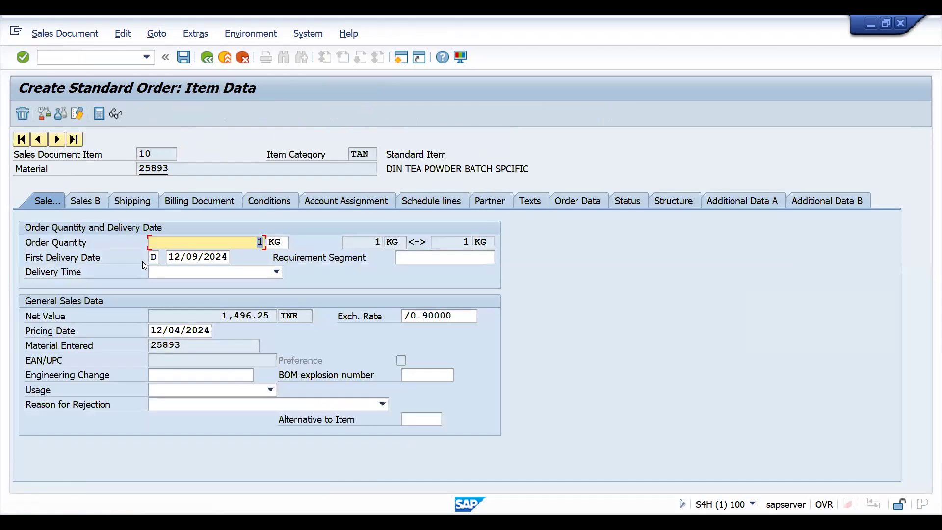
pyautogui.click(201, 201)
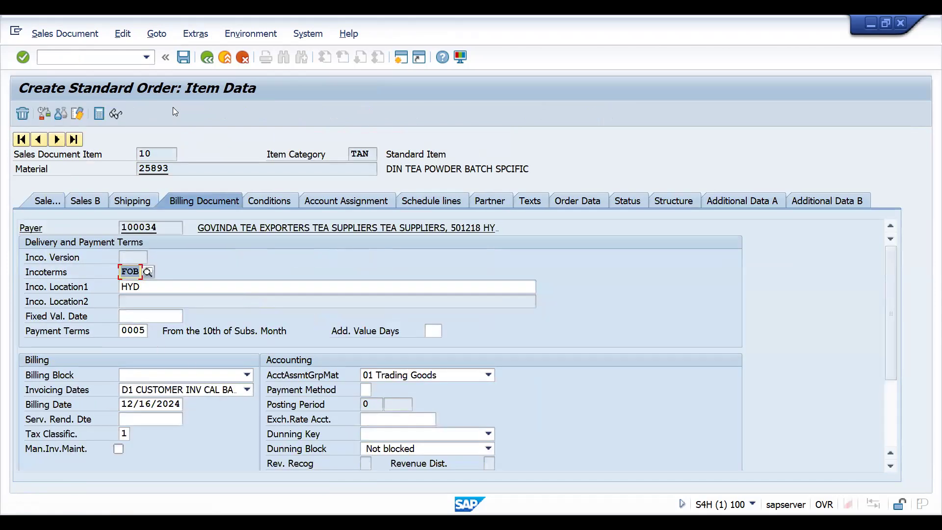
pyautogui.click(183, 58)
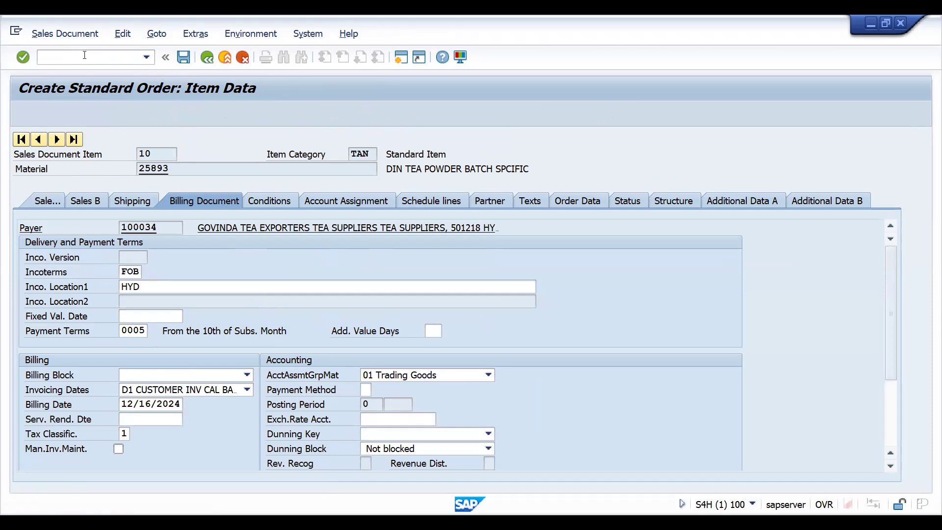
# Step: Create the order's outbound delivery in transaction VL01N with picked quantity 1 for item 10, and post the goods issue
pyautogui.write('/NVL')
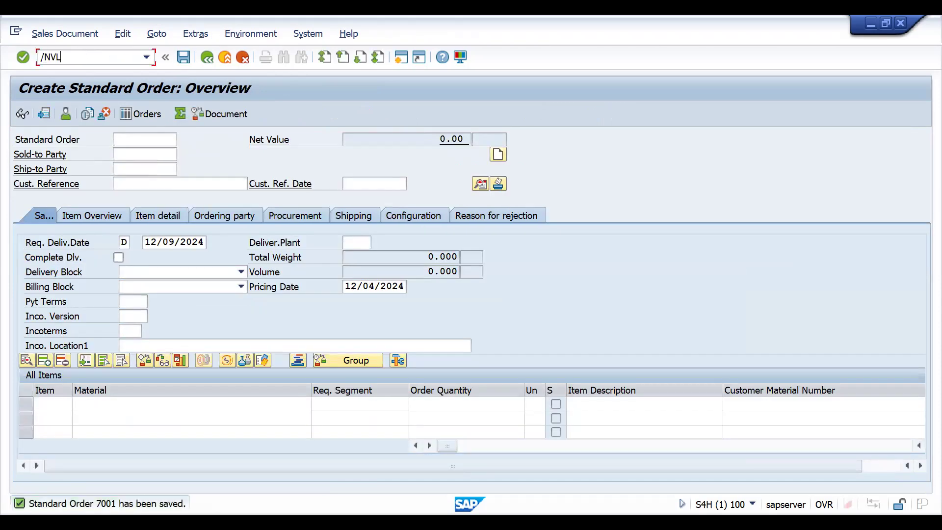
pyautogui.write('01N')
pyautogui.press('Return')
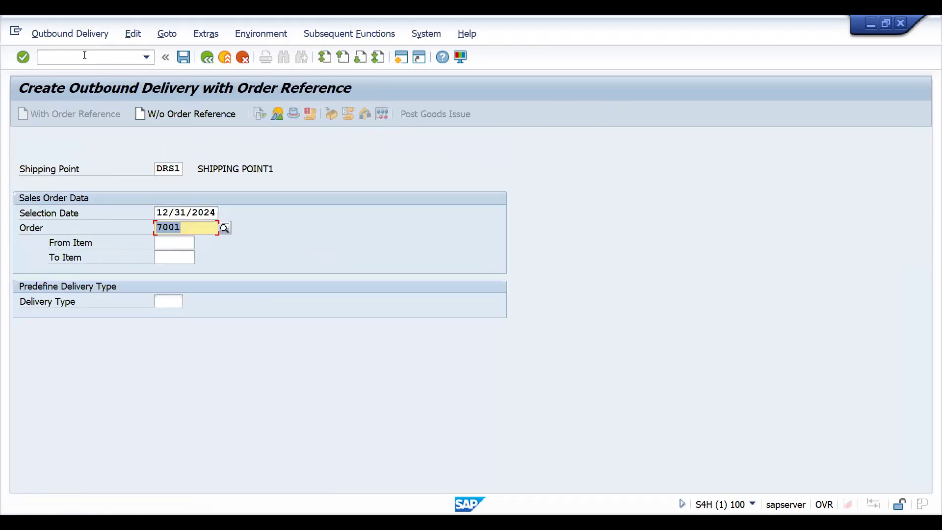
pyautogui.press('Return')
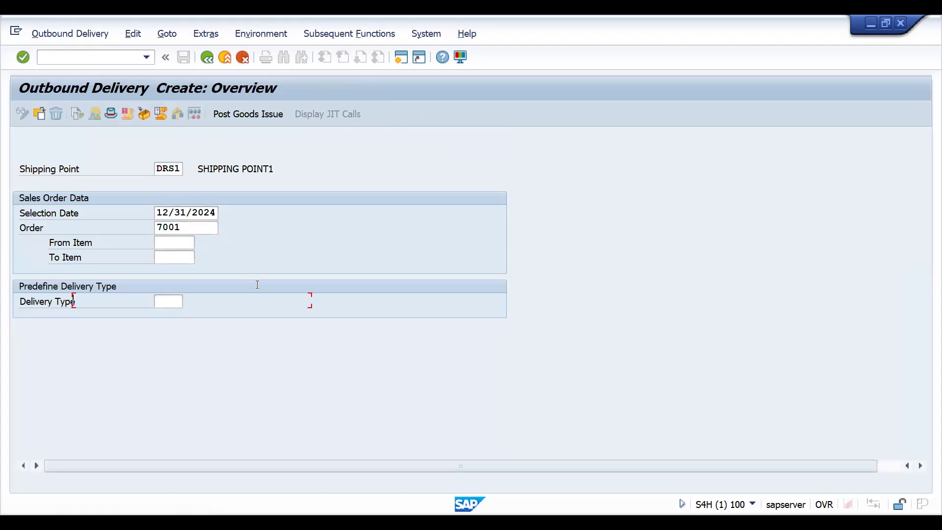
pyautogui.click(601, 287)
pyautogui.write('1')
pyautogui.press('Return')
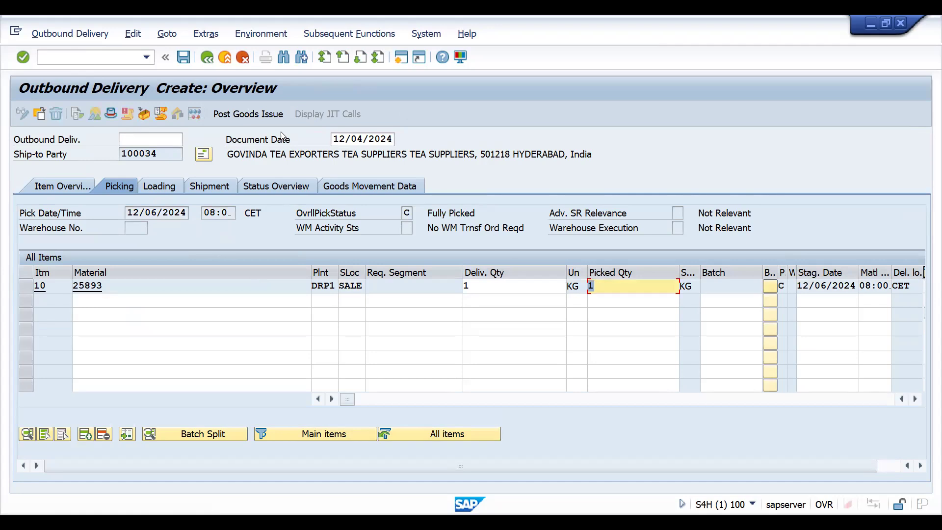
pyautogui.click(235, 115)
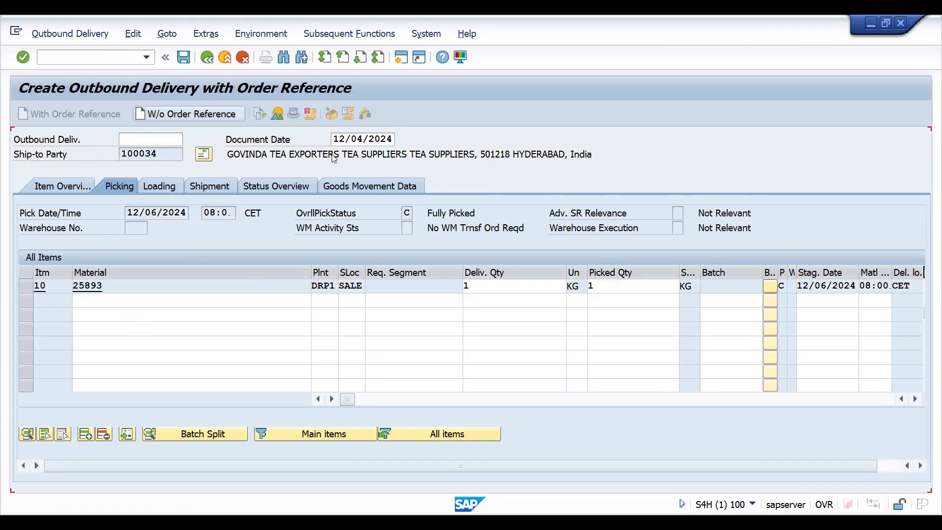
# Step: Create the delivery's F2 invoice in transaction VF01, check the Billing Date in its header data, and save it
pyautogui.click(105, 57)
pyautogui.write('/')
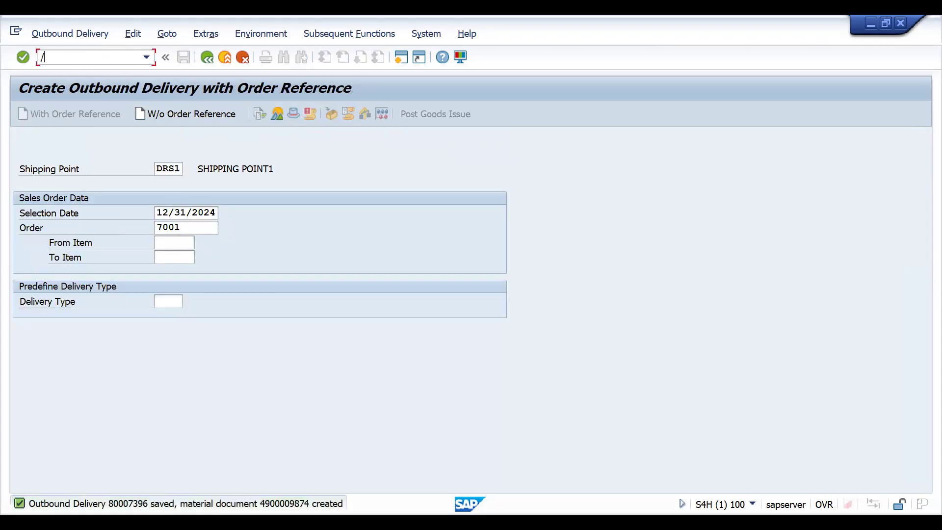
pyautogui.write('NVF01')
pyautogui.press('Return')
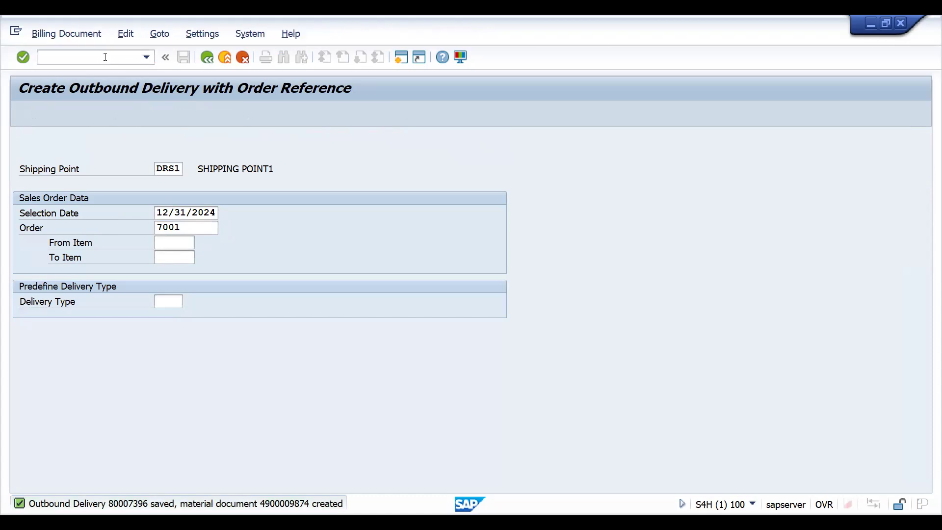
pyautogui.press('Return')
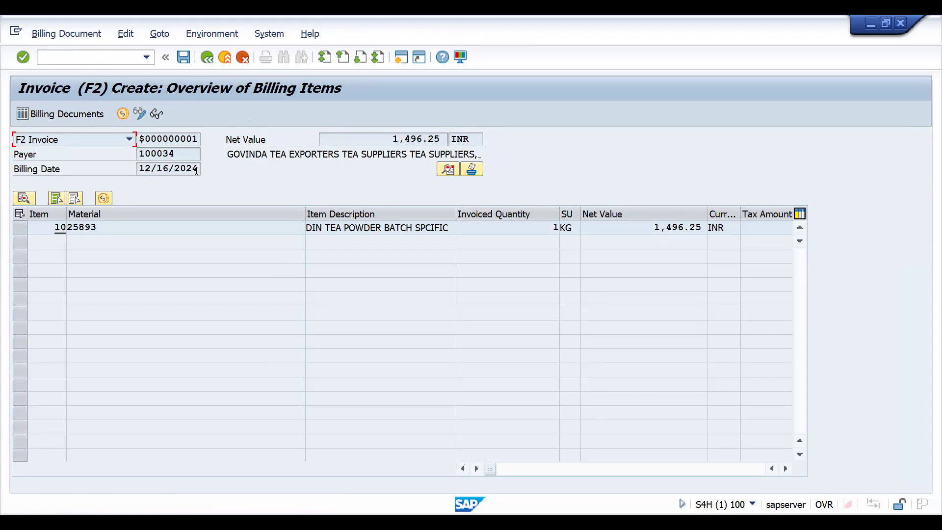
pyautogui.click(448, 170)
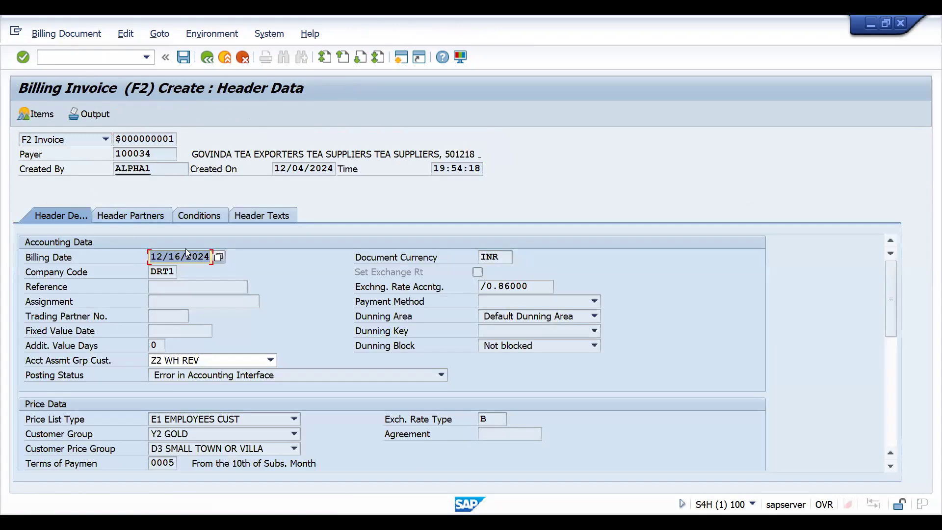
pyautogui.click(183, 58)
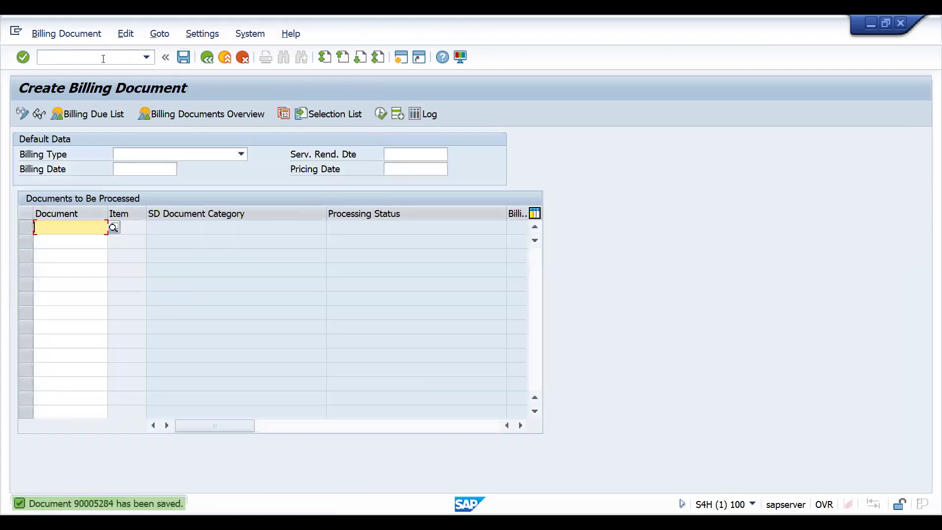
# Step: Display the newly saved invoice in transaction VF03 to check its Billing Date
pyautogui.click(103, 59)
pyautogui.write('/NVF03')
pyautogui.press('Return')
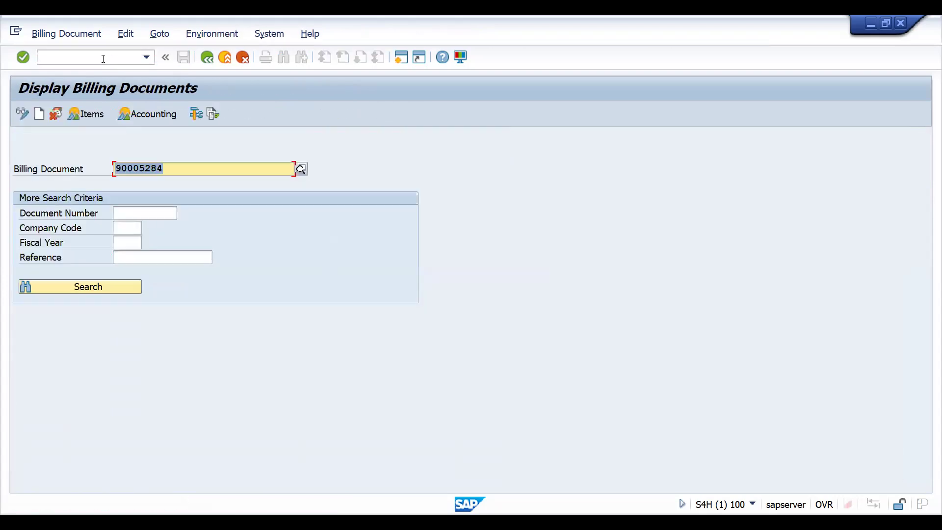
pyautogui.press('Return')
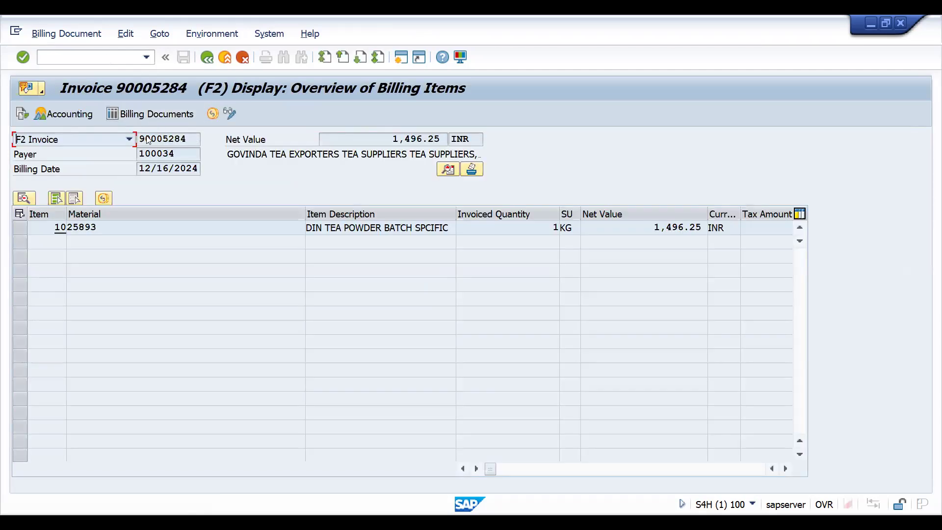
# Step: Check the Invoicing Dates setting in the customer's billing data in transaction BP
pyautogui.click(77, 58)
pyautogui.write('/nBP')
pyautogui.press('Return')
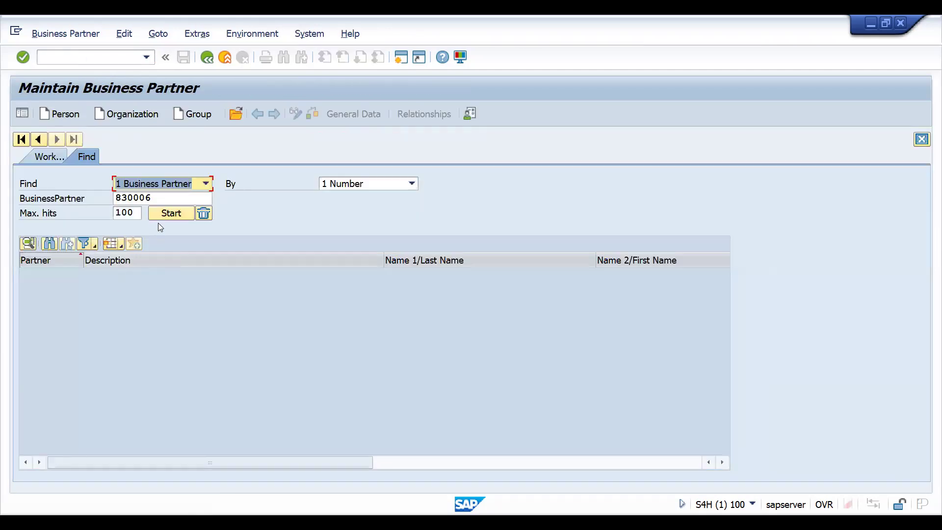
pyautogui.click(158, 217)
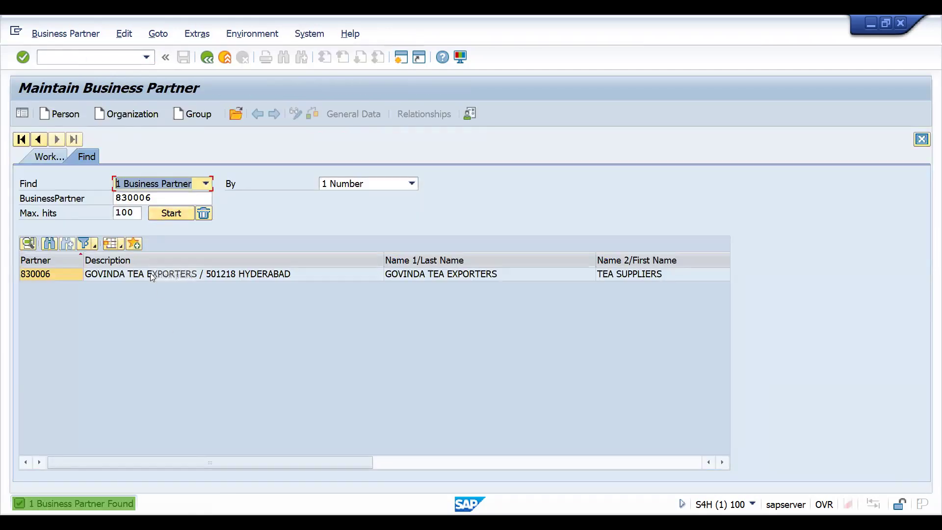
pyautogui.doubleClick(151, 275)
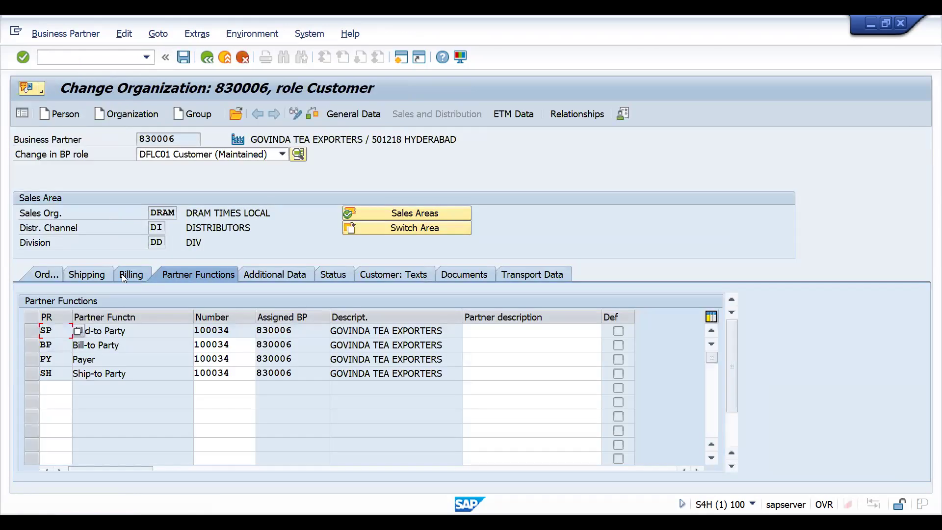
pyautogui.click(121, 274)
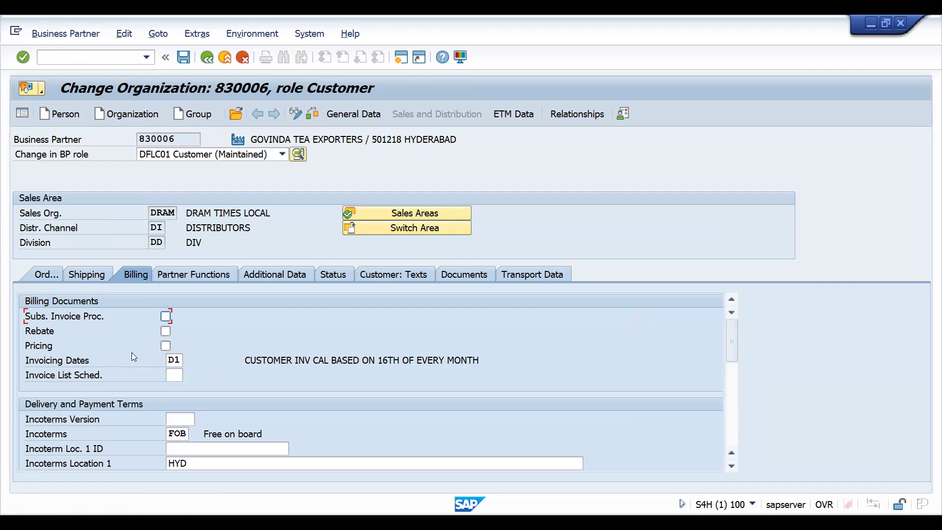
pyautogui.click(172, 361)
pyautogui.click(288, 364)
# Step: Open the factory calendar overview in change mode in transaction SCAL
pyautogui.click(109, 57)
pyautogui.write('/NV')
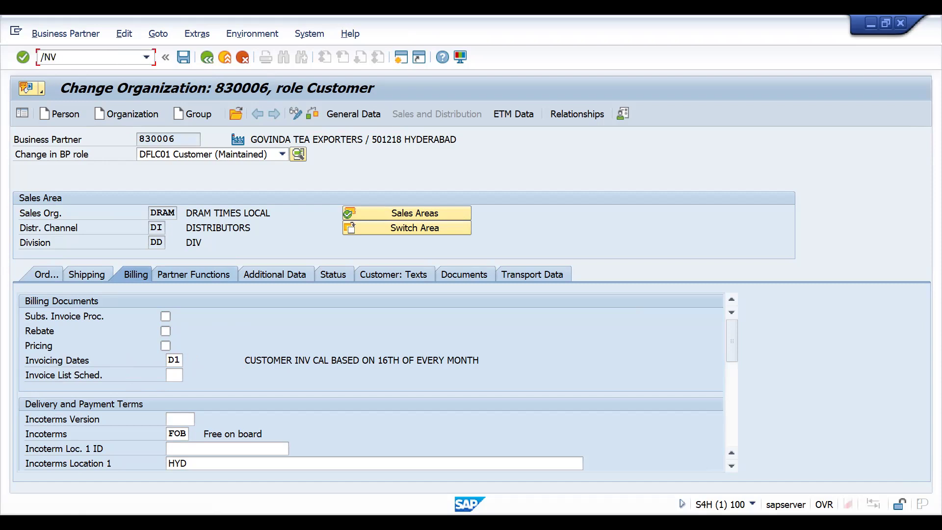
pyautogui.press('BackSpace')
pyautogui.write('SCAL')
pyautogui.press('Return')
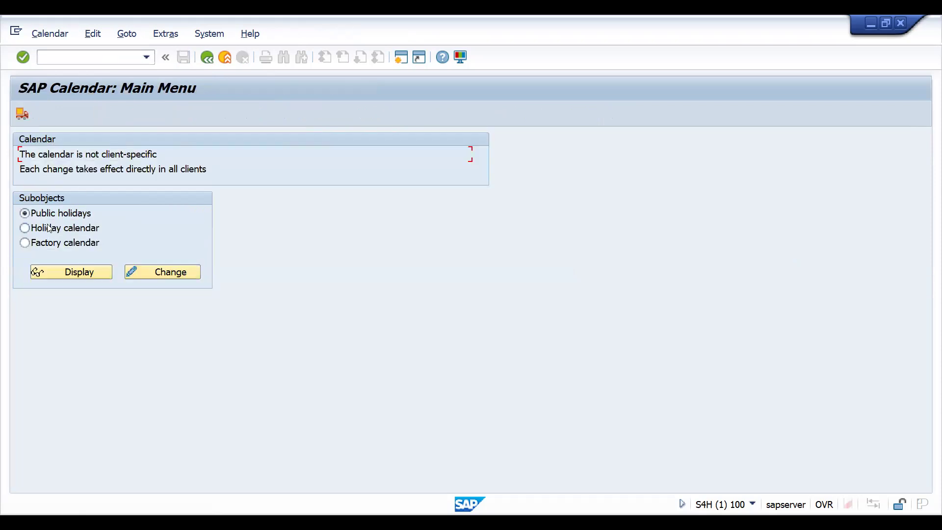
pyautogui.click(25, 243)
pyautogui.click(152, 272)
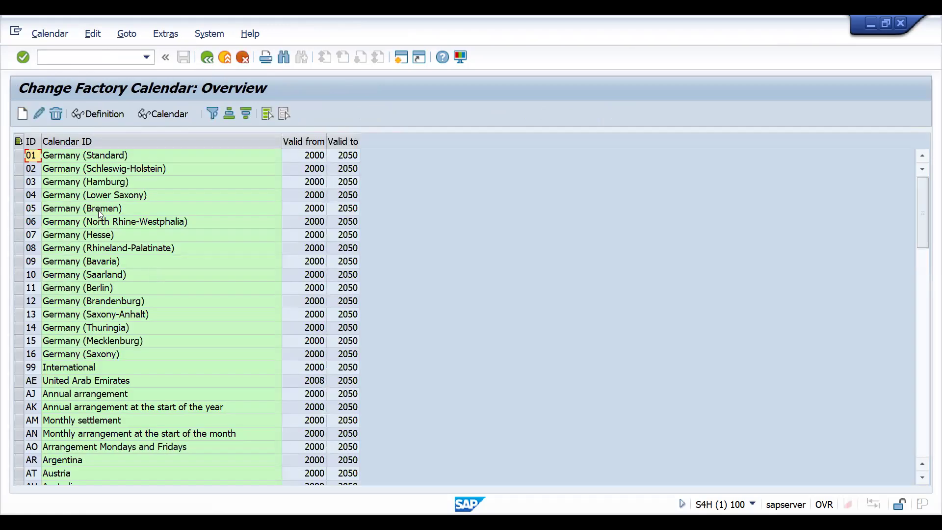
# Step: Filter the factory calendars by ID D1 and open that calendar's special rules
pyautogui.click(31, 142)
pyautogui.click(213, 113)
pyautogui.write('D1')
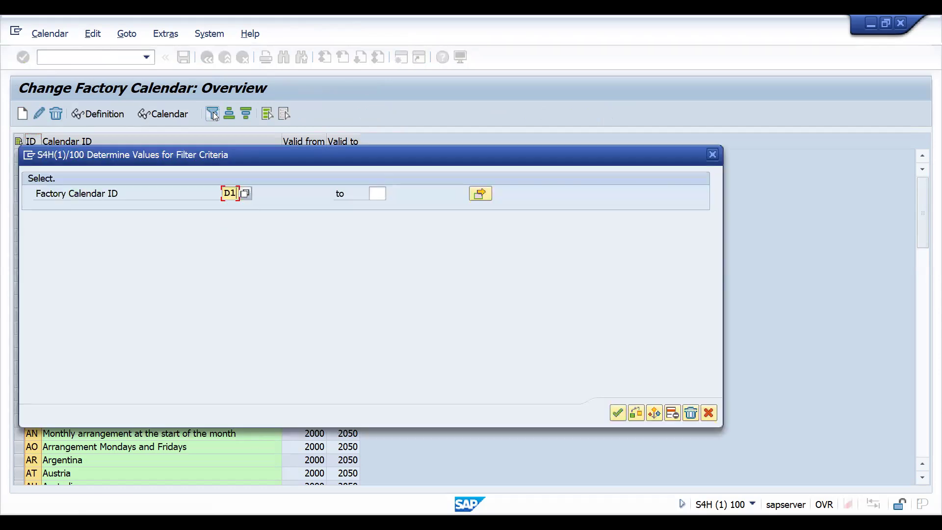
pyautogui.press('Return')
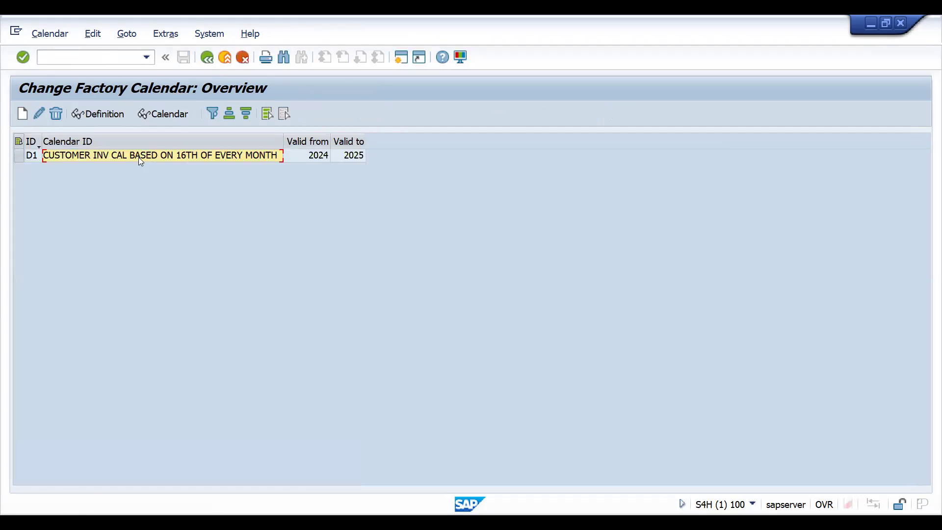
pyautogui.doubleClick(140, 159)
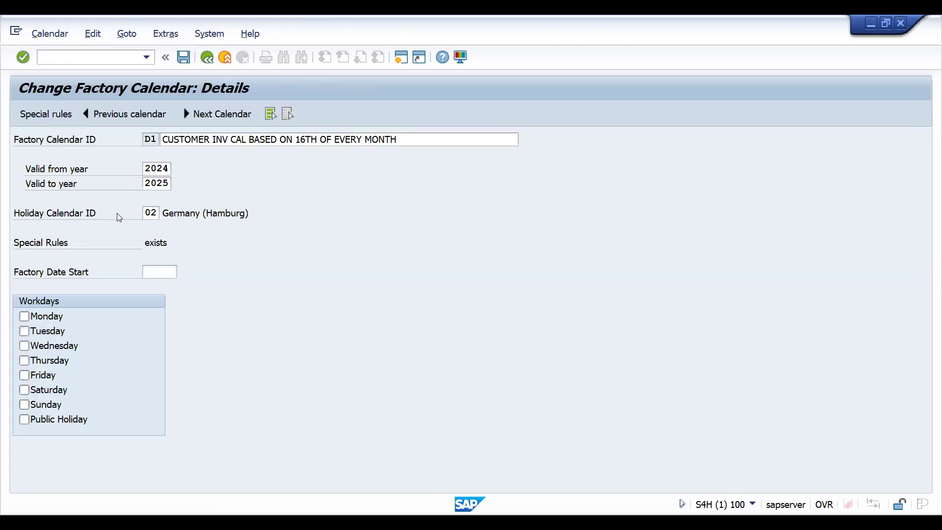
pyautogui.click(56, 119)
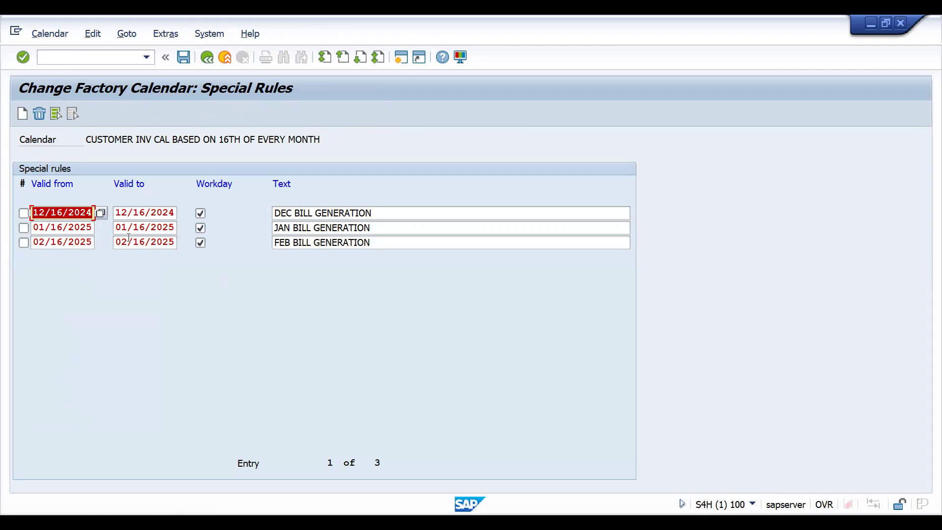
# Step: Set both the Valid from and Valid to dates of the DEC BILL GENERATION rule to 12/02/2024
pyautogui.click(62, 214)
pyautogui.press('BackSpace')
pyautogui.press('BackSpace')
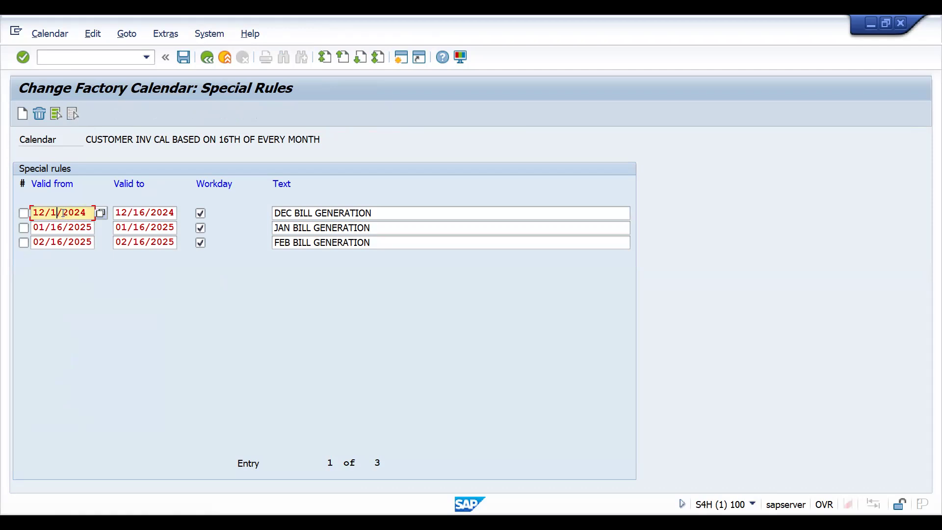
pyautogui.write('06')
pyautogui.click(145, 212)
pyautogui.press('BackSpace')
pyautogui.press('BackSpace')
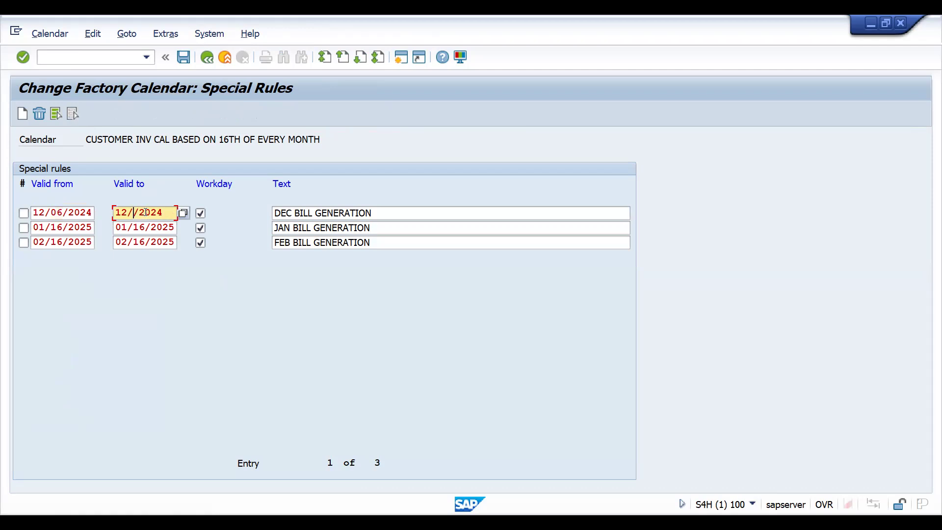
pyautogui.write('0')
pyautogui.press('BackSpace')
pyautogui.click(61, 212)
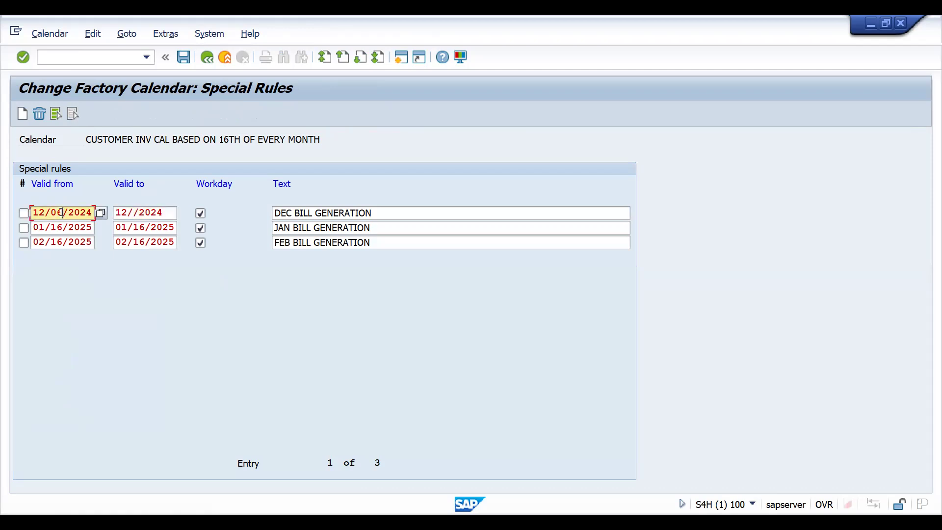
pyautogui.press('BackSpace')
pyautogui.write('2')
pyautogui.click(132, 212)
pyautogui.write('02')
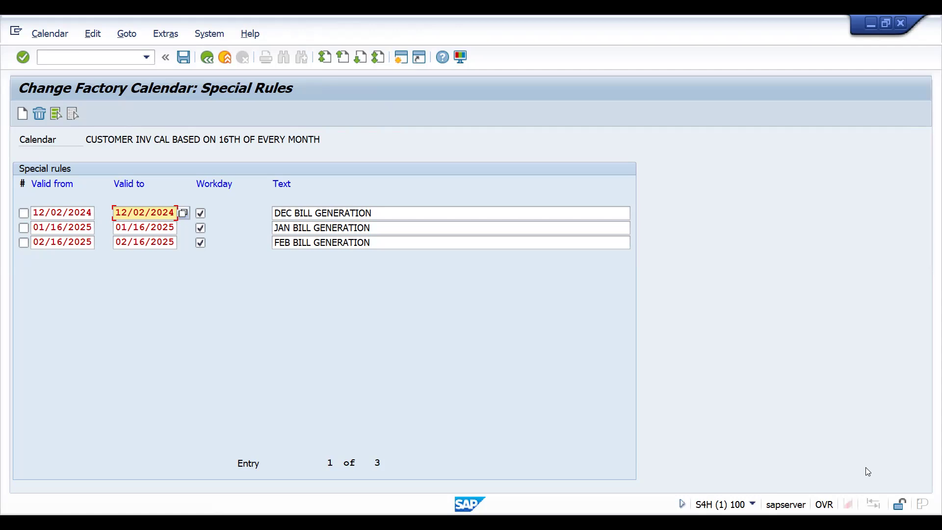
pyautogui.click(251, 361)
# Step: Set both validity dates of the JAN BILL GENERATION rule to 01/02/2025 and save the factory calendar
pyautogui.click(63, 228)
pyautogui.press('BackSpace')
pyautogui.press('BackSpace')
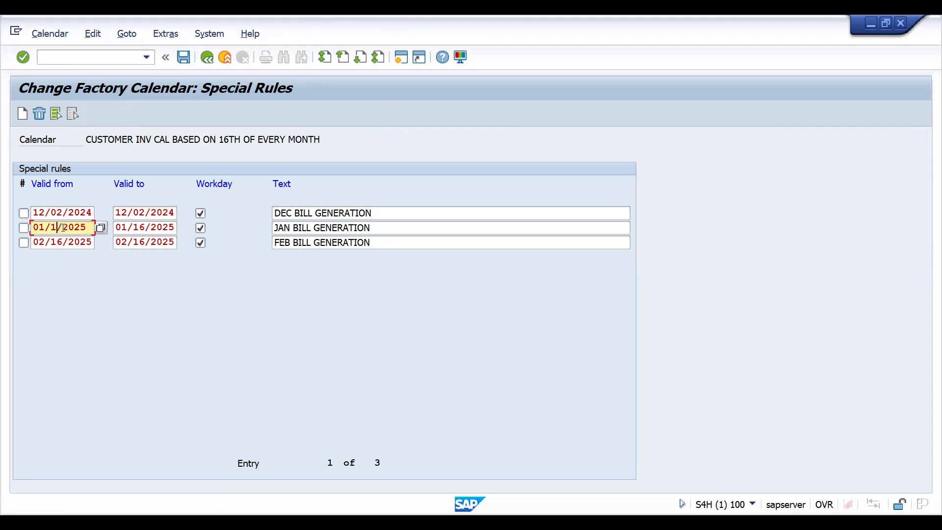
pyautogui.write('02')
pyautogui.click(142, 228)
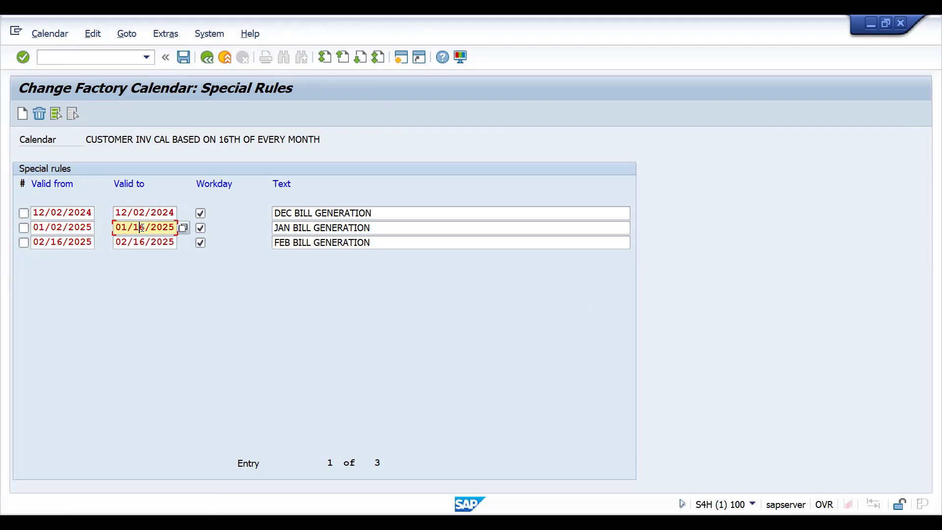
pyautogui.press('BackSpace')
pyautogui.press('BackSpace')
pyautogui.write('02')
pyautogui.press('Return')
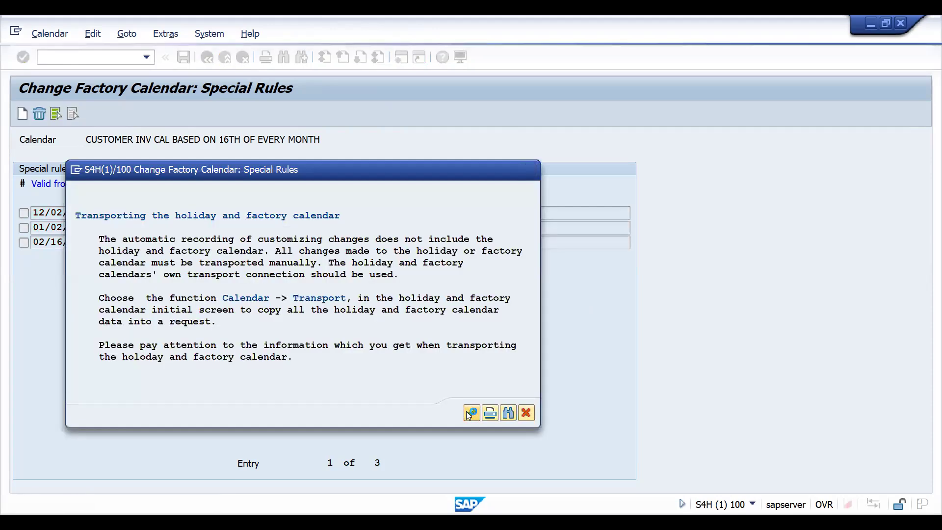
pyautogui.click(470, 413)
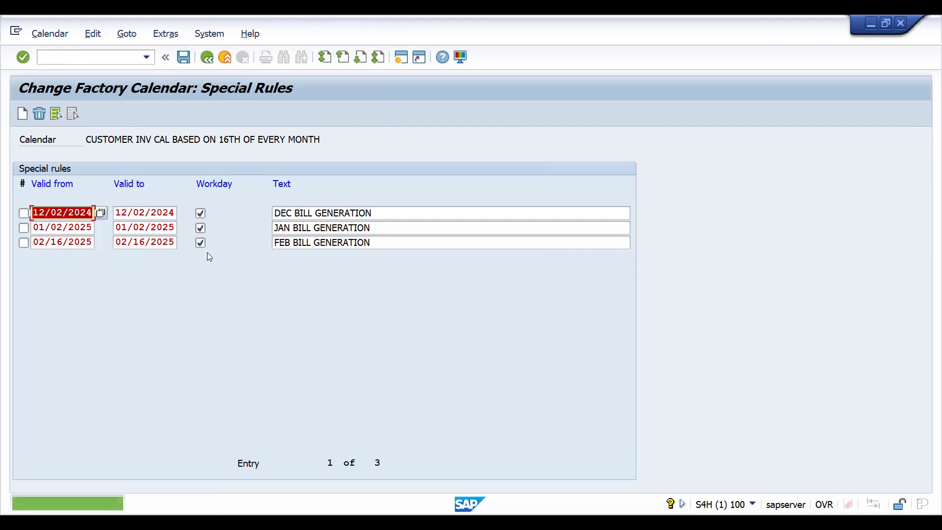
# Step: Set both validity dates of the FEB BILL GENERATION rule to 02/02/2025 and save the factory calendar
pyautogui.click(46, 229)
pyautogui.click(64, 212)
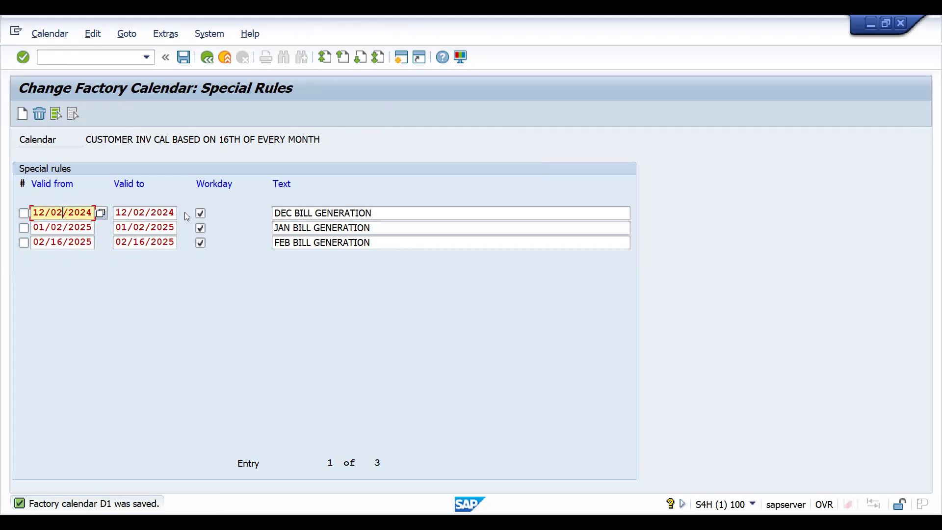
pyautogui.click(67, 227)
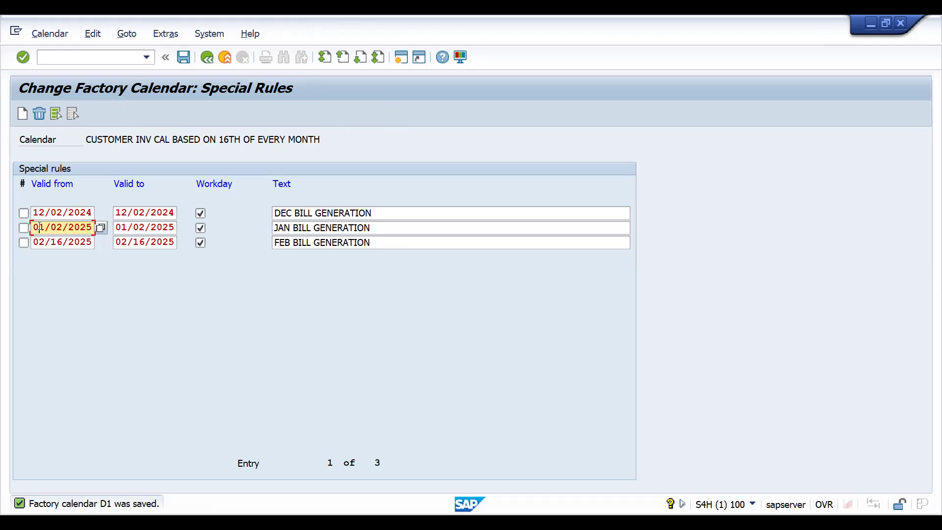
pyautogui.click(44, 213)
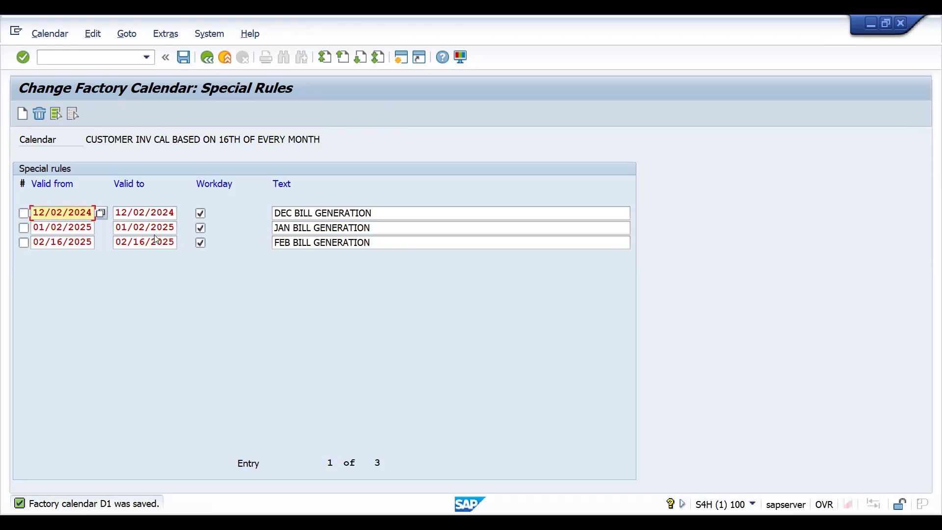
pyautogui.click(62, 242)
pyautogui.press('BackSpace')
pyautogui.press('BackSpace')
pyautogui.write('02')
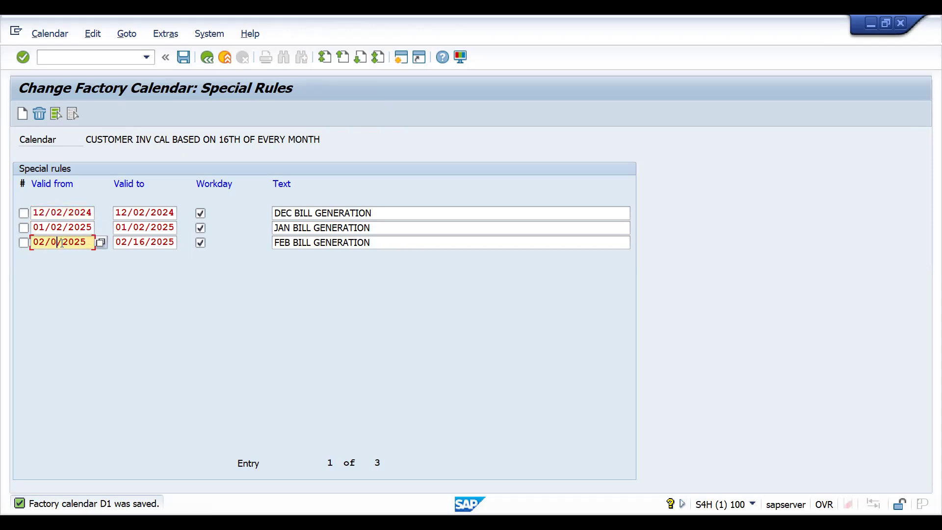
pyautogui.press('Tab')
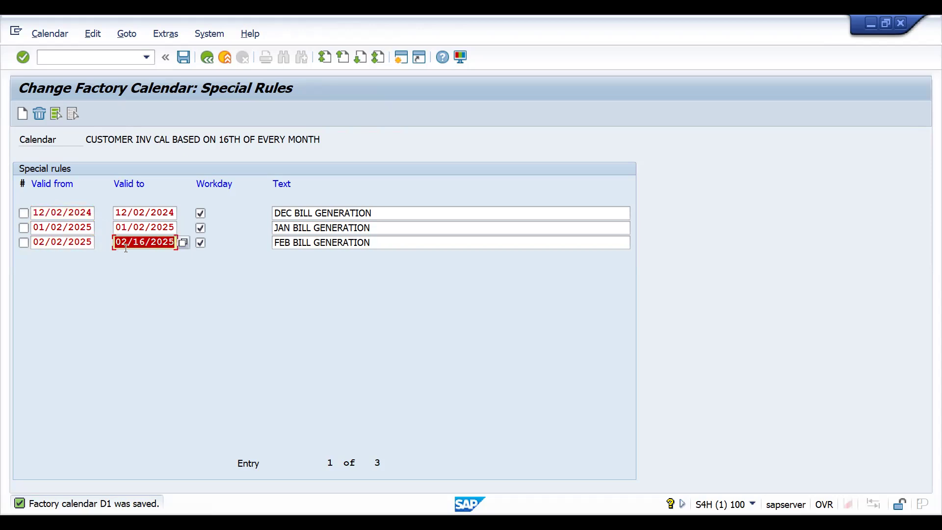
pyautogui.click(144, 243)
pyautogui.press('BackSpace')
pyautogui.press('BackSpace')
pyautogui.write('02')
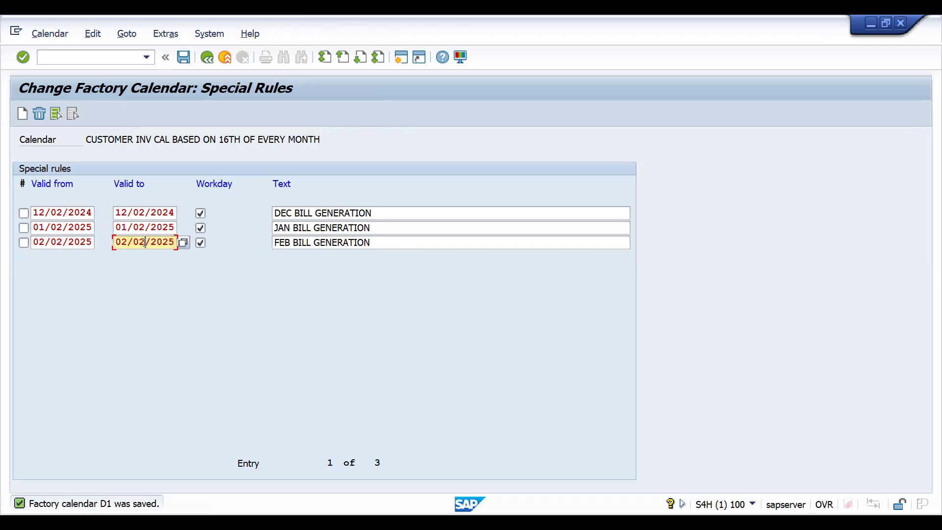
pyautogui.hotkey('ctrl', 's')
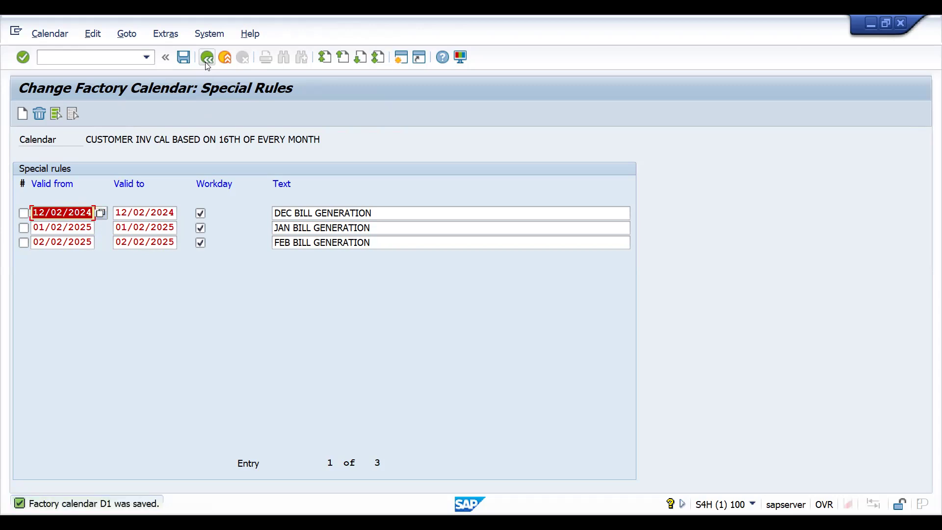
# Step: Change the description of factory calendar D1 to CUSTOMER INV CAL BASED ON 2ND OF EVERY MONTH and save it
pyautogui.press('F3')
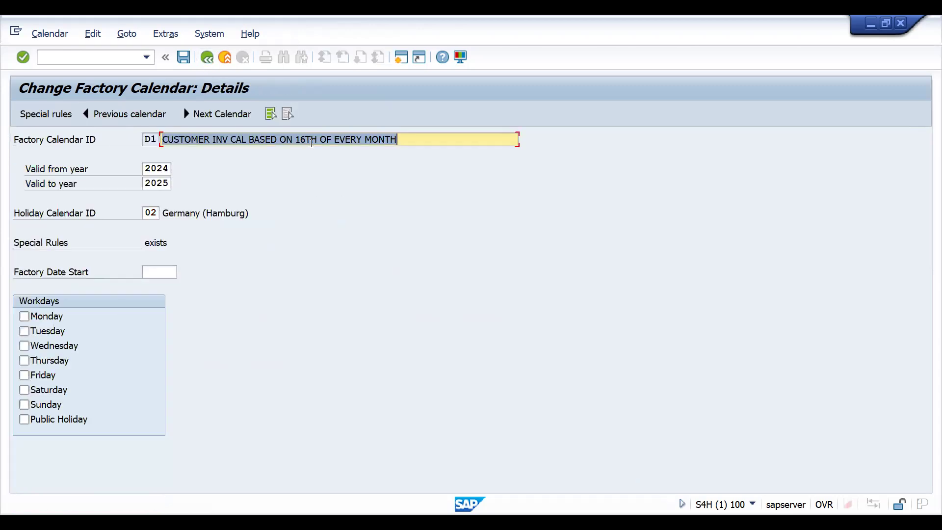
pyautogui.click(308, 142)
pyautogui.press('BackSpace')
pyautogui.press('BackSpace')
pyautogui.write('2ND')
pyautogui.press('Delete')
pyautogui.press('Delete')
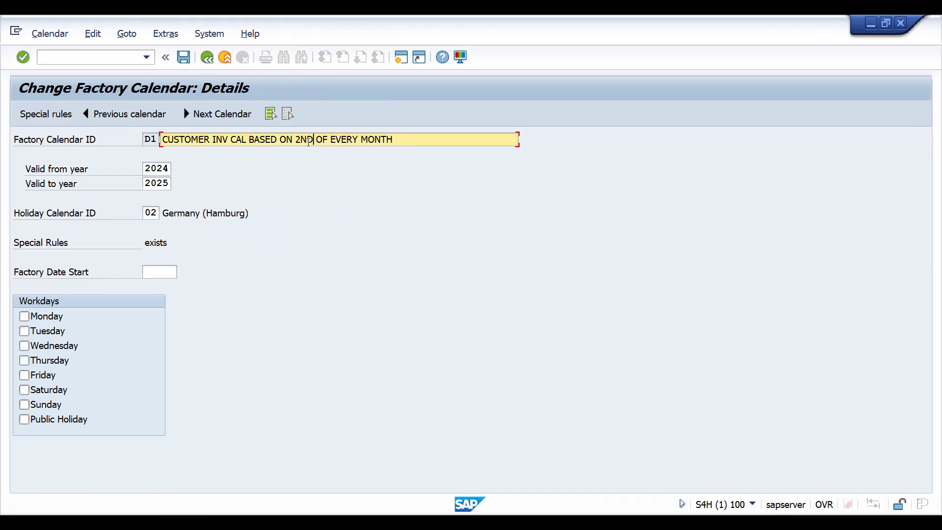
pyautogui.press('Return')
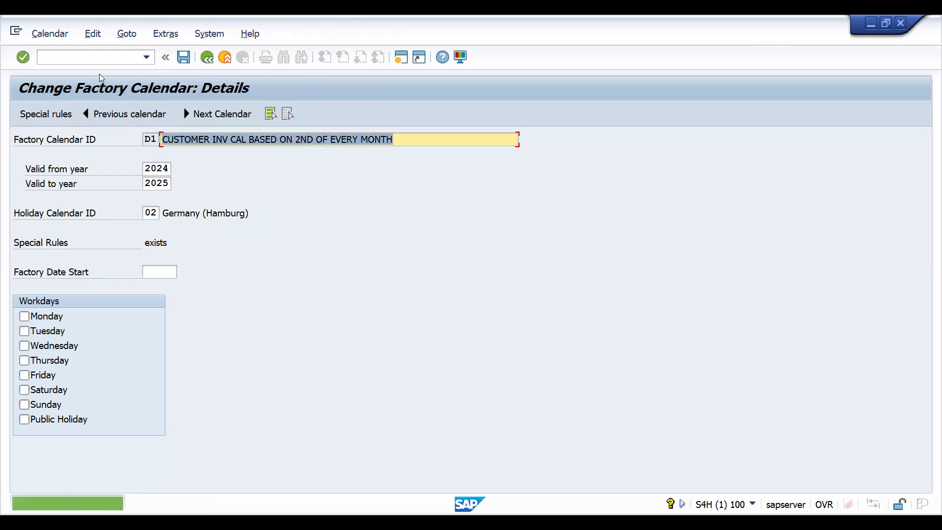
# Step: Start a standard order in transaction VA01 for the same sold-to party with customer reference BILLINGING DATES
pyautogui.click(81, 57)
pyautogui.write('/NVA01')
pyautogui.press('Return')
pyautogui.press('Return')
pyautogui.press('Down')
pyautogui.press('Return')
pyautogui.press('Return')
pyautogui.press('Down')
pyautogui.press('Return')
pyautogui.press('Return')
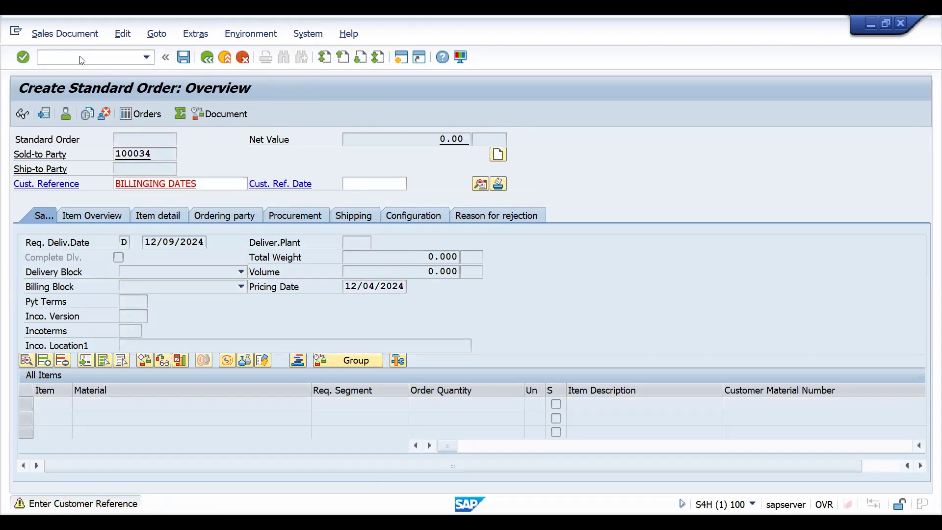
# Step: Add material 25893 to the order with an order quantity of 1
pyautogui.press('Down')
pyautogui.press('Return')
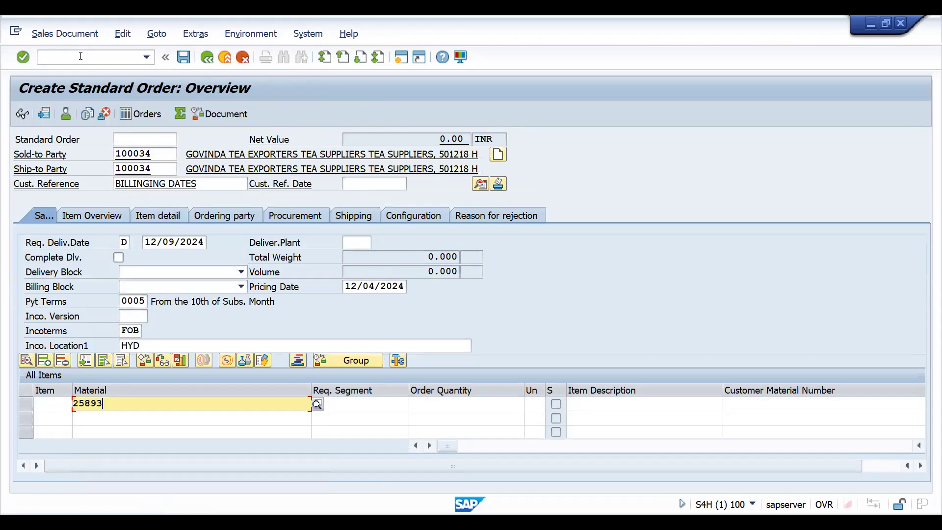
pyautogui.press('Tab')
pyautogui.press('Tab')
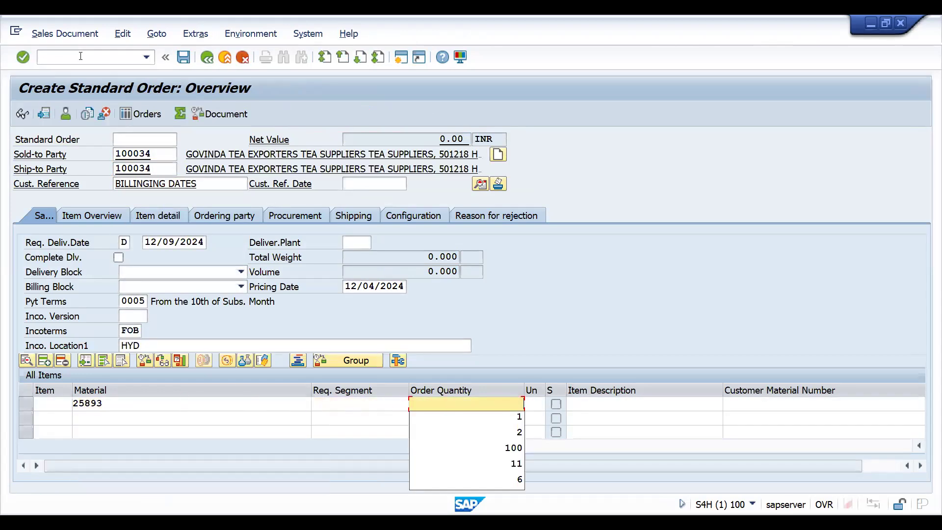
pyautogui.press('Down')
pyautogui.press('Return')
pyautogui.press('Return')
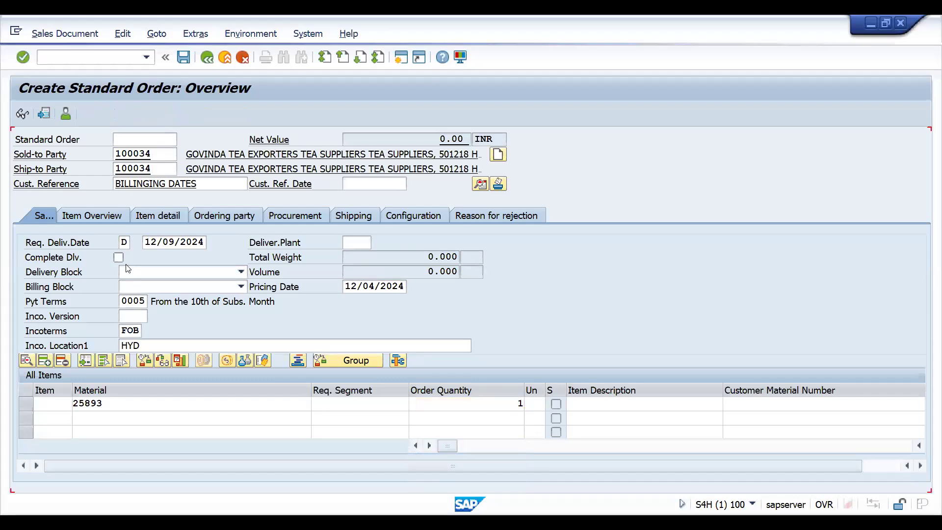
# Step: Check Invoicing Dates and Billing Date in the billing document data of the order's item 10
pyautogui.doubleClick(175, 404)
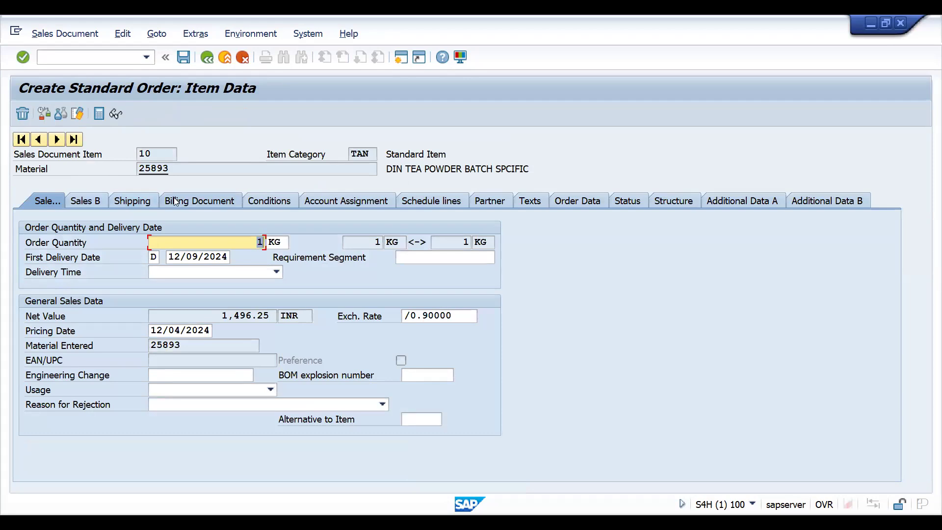
pyautogui.click(200, 203)
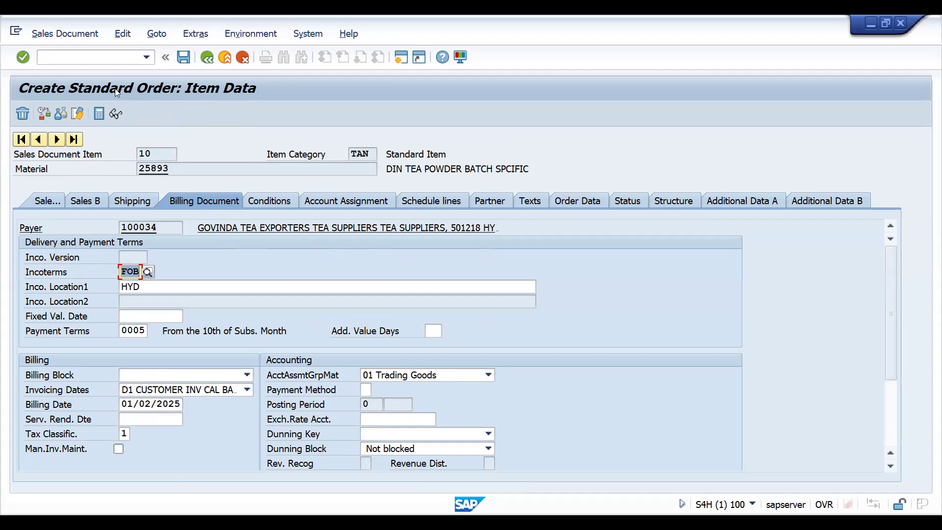
# Step: Save the standard order and start an outbound delivery for it in transaction VL01N
pyautogui.click(184, 57)
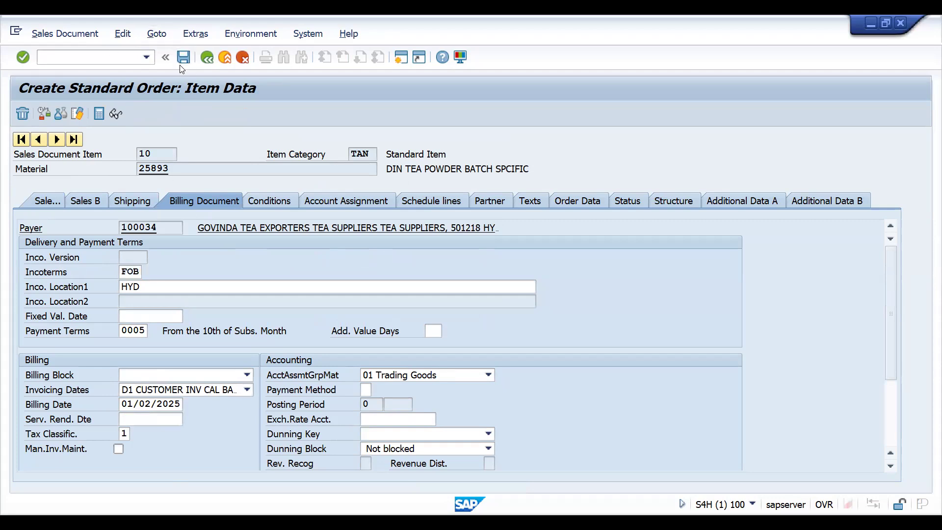
pyautogui.click(127, 59)
pyautogui.write('/NVL01N')
pyautogui.press('Return')
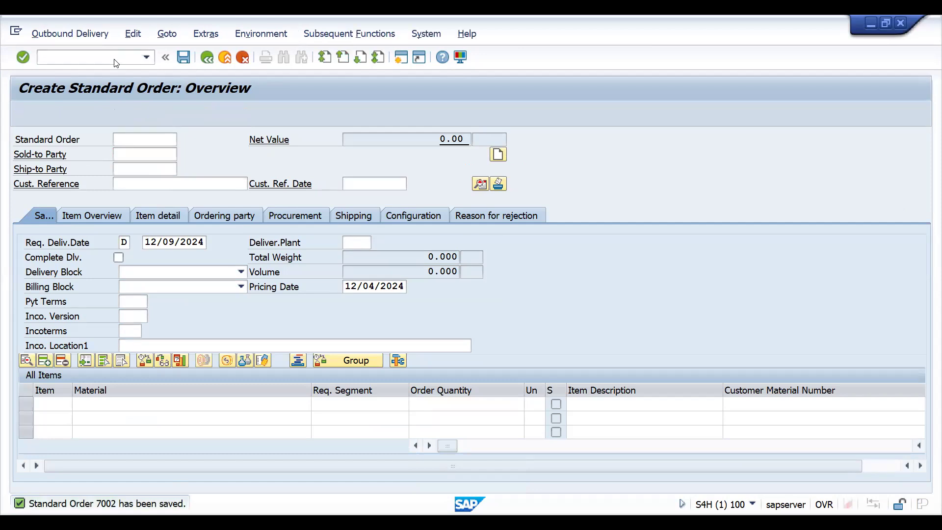
pyautogui.press('Return')
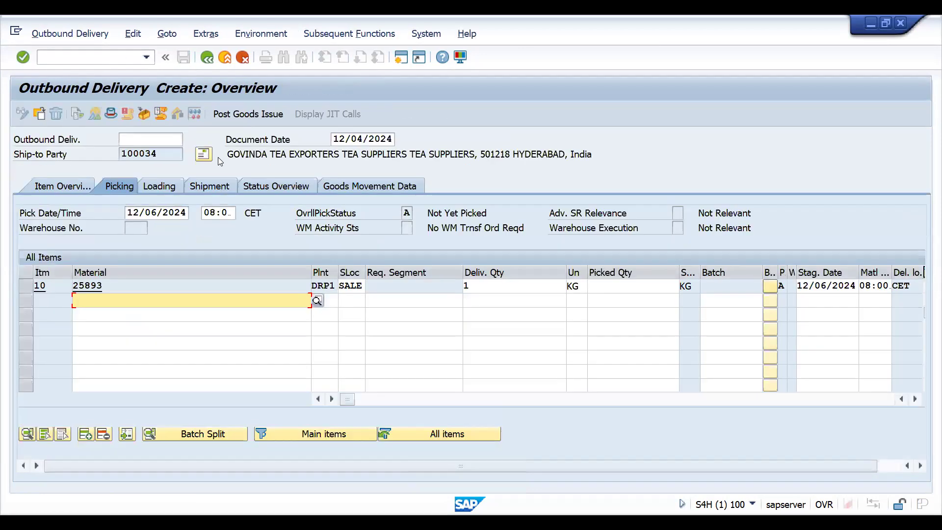
# Step: Set the picked quantity of delivery item 10 to 1 and post the goods issue
pyautogui.click(601, 287)
pyautogui.write('1')
pyautogui.press('Return')
pyautogui.click(234, 118)
# Step: Create an F2 invoice for the outbound delivery in transaction VF01 and save it
pyautogui.write('/nvf01')
pyautogui.press('Return')
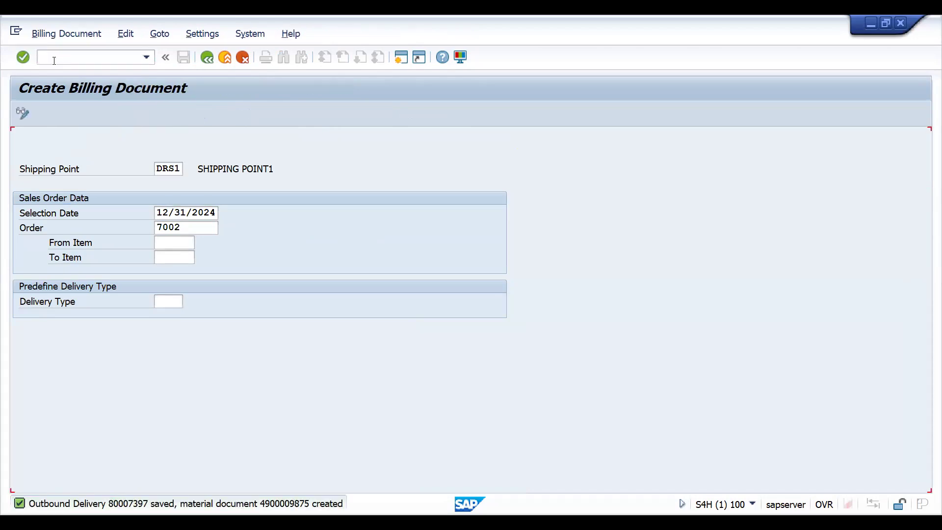
pyautogui.press('Return')
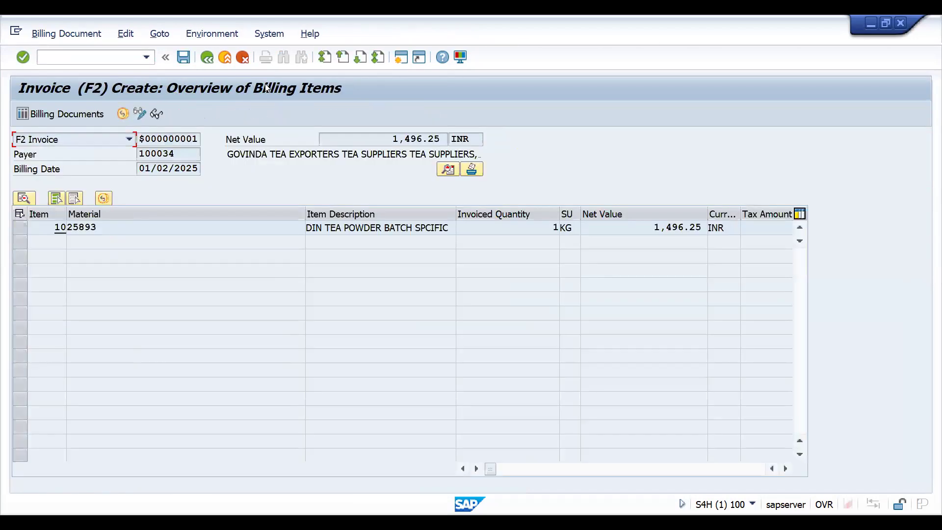
pyautogui.click(184, 57)
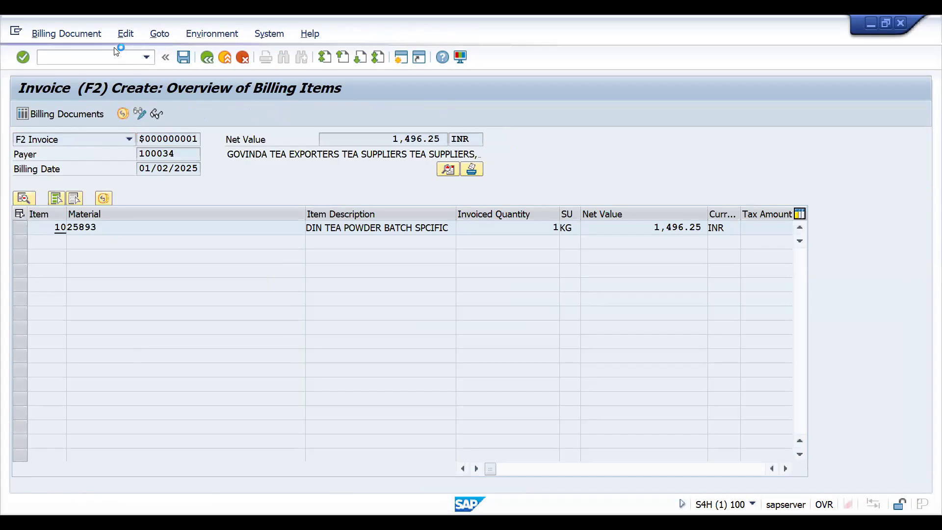
# Step: Display the saved F2 invoice and check its Billing Date
pyautogui.click(89, 58)
pyautogui.write('/nVF01')
pyautogui.press('Return')
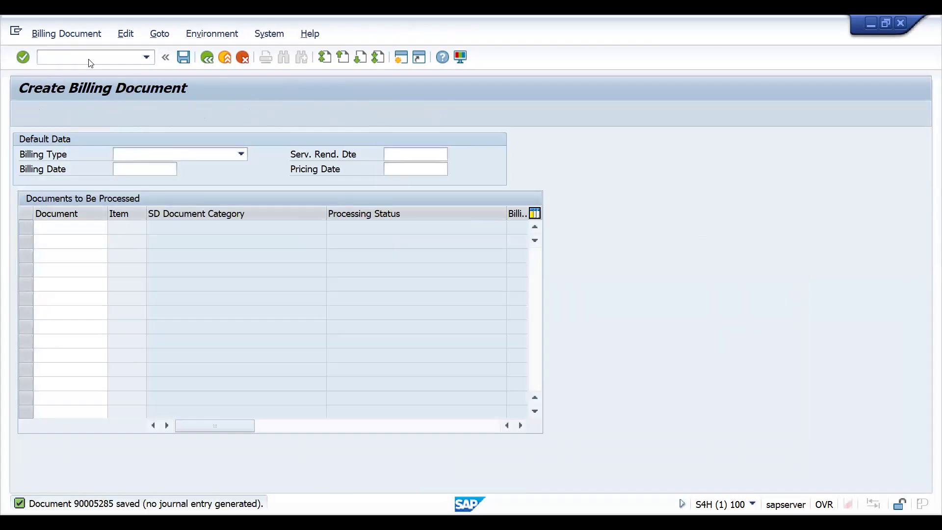
pyautogui.press('Return')
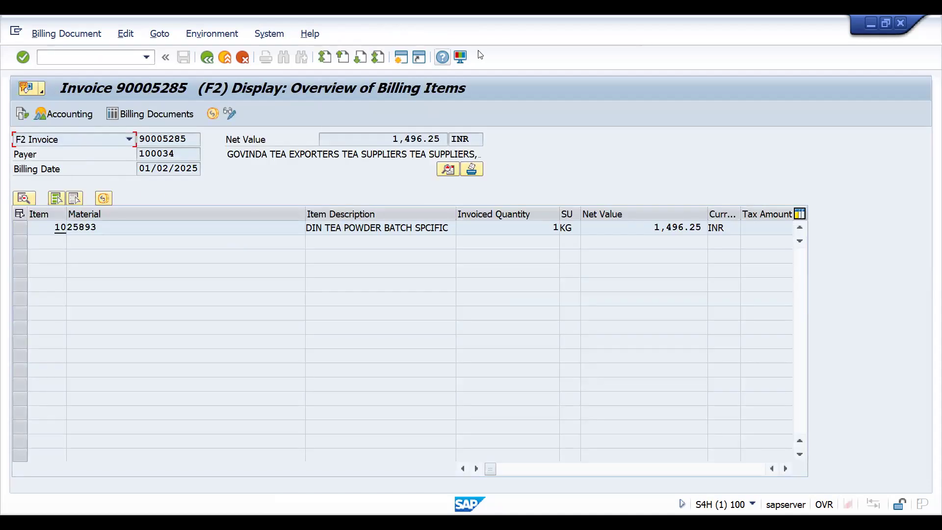
pyautogui.hotkey('alt', 'Tab')
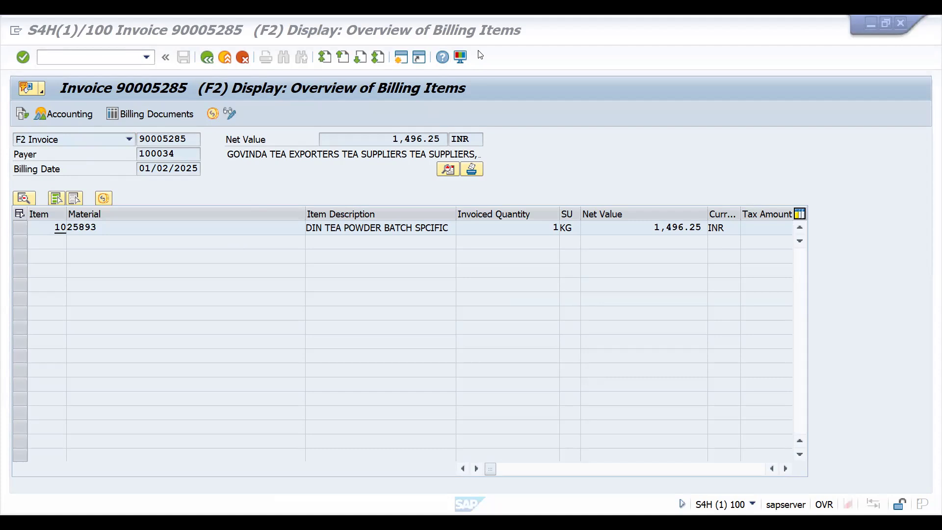
# Step: Find the customer in transaction BP and check the Invoicing Dates field in the sales area billing data
pyautogui.click(83, 59)
pyautogui.write('/NBP')
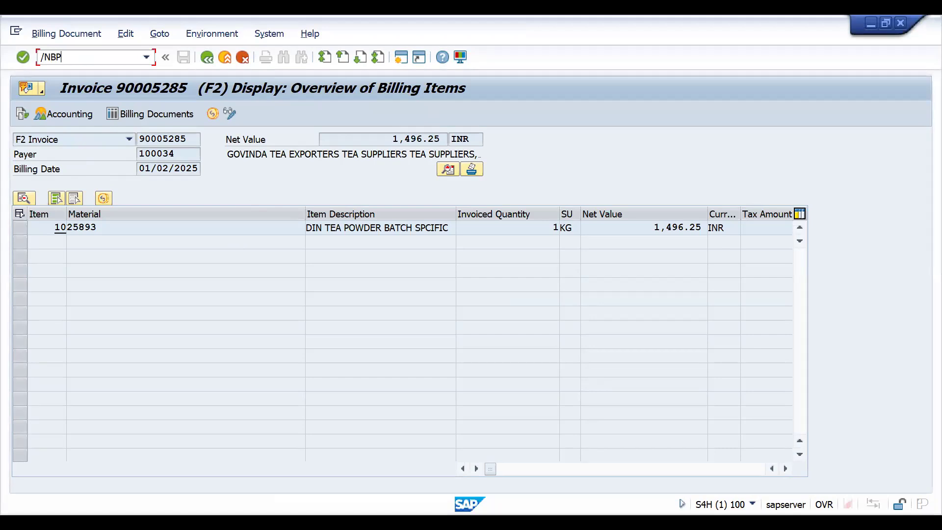
pyautogui.press('Return')
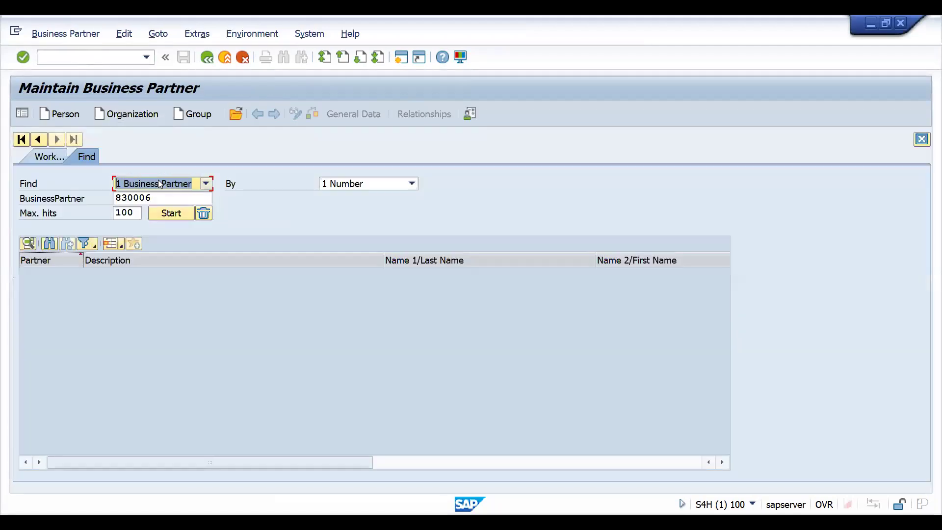
pyautogui.click(172, 214)
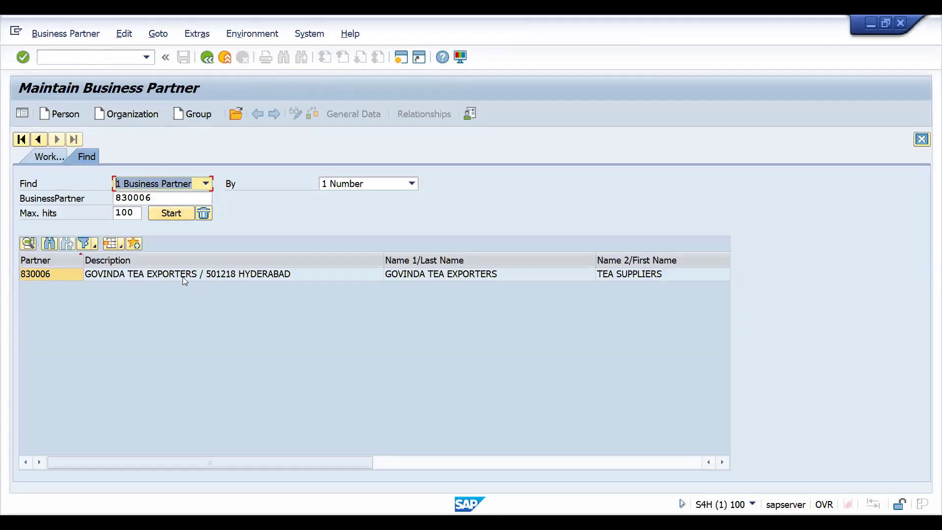
pyautogui.doubleClick(176, 274)
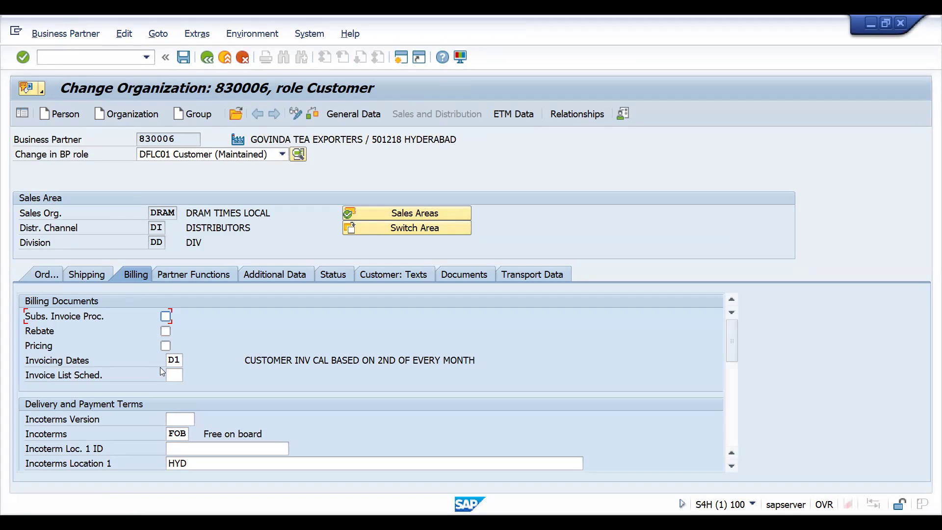
pyautogui.click(177, 363)
# Step: Switch to the browser and review the Udemy course page SAP SD ON S4 HANA SALES IN SIMPLE ENGLISH WITH PRACTICALS
pyautogui.hotkey('alt', 'Tab')
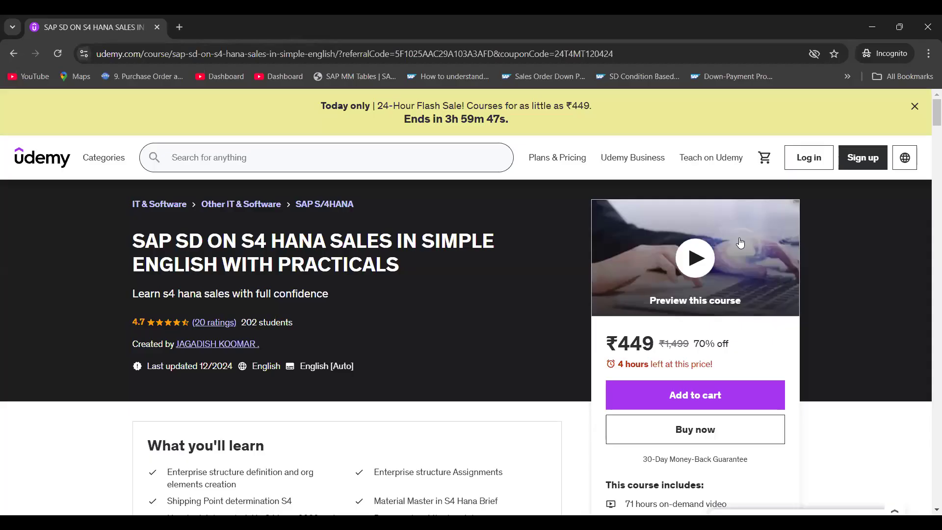
pyautogui.moveTo(934, 110); pyautogui.dragTo(929, 367)
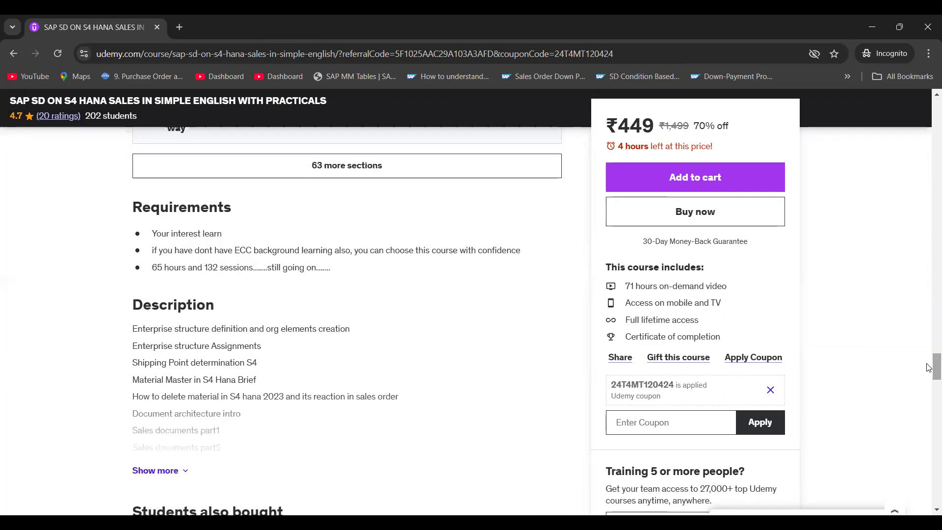
pyautogui.click(466, 173)
pyautogui.moveTo(929, 300); pyautogui.dragTo(929, 100)
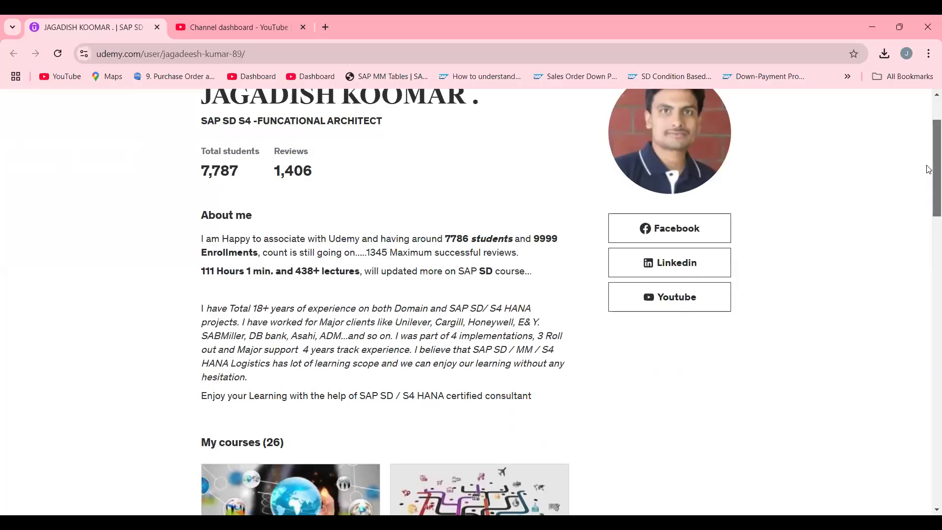
# Step: Look through the instructor's course list on the Udemy profile page, including its first and third pages
pyautogui.moveTo(926, 168); pyautogui.dragTo(930, 475)
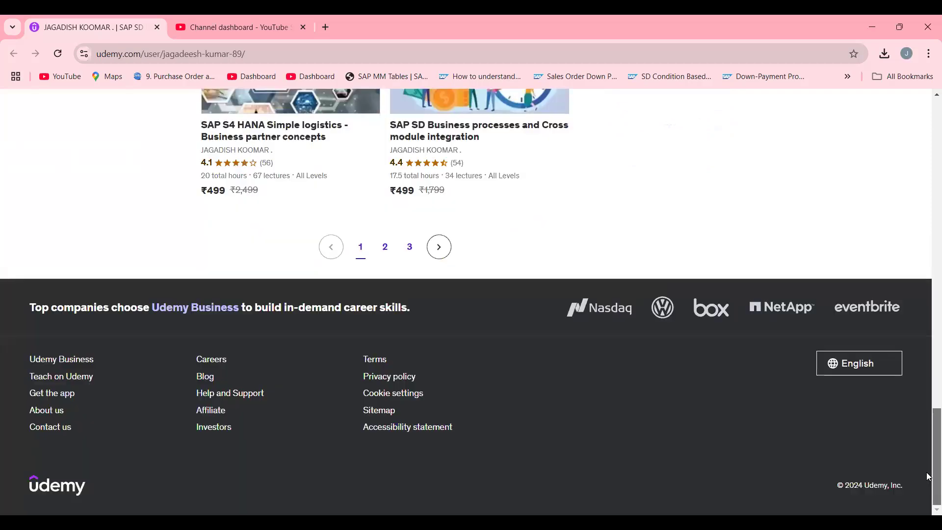
pyautogui.click(409, 248)
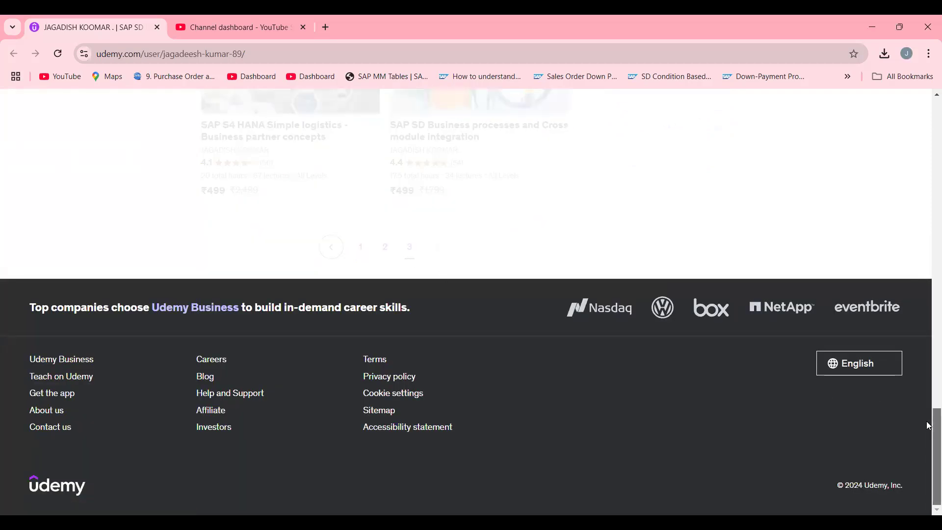
pyautogui.moveTo(931, 415); pyautogui.dragTo(929, 331)
pyautogui.scroll(7, 917, 237)
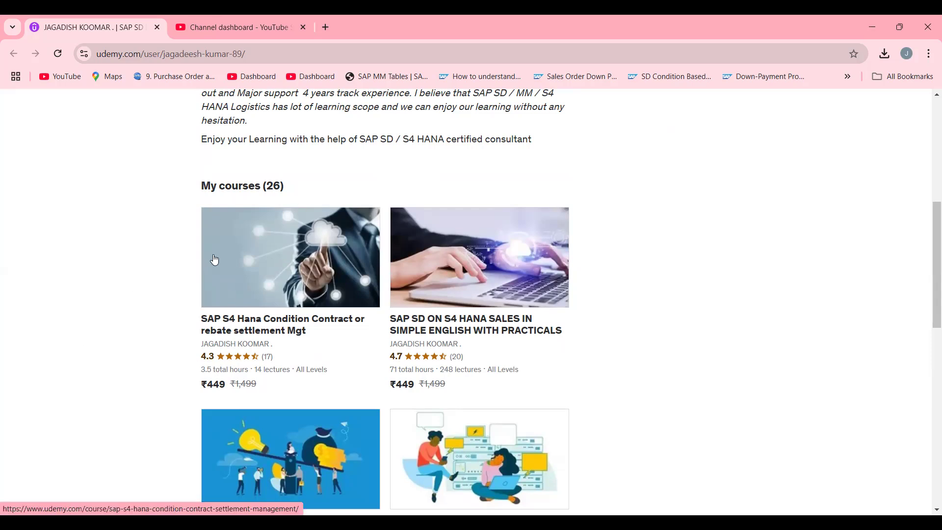
pyautogui.moveTo(927, 248); pyautogui.dragTo(927, 377)
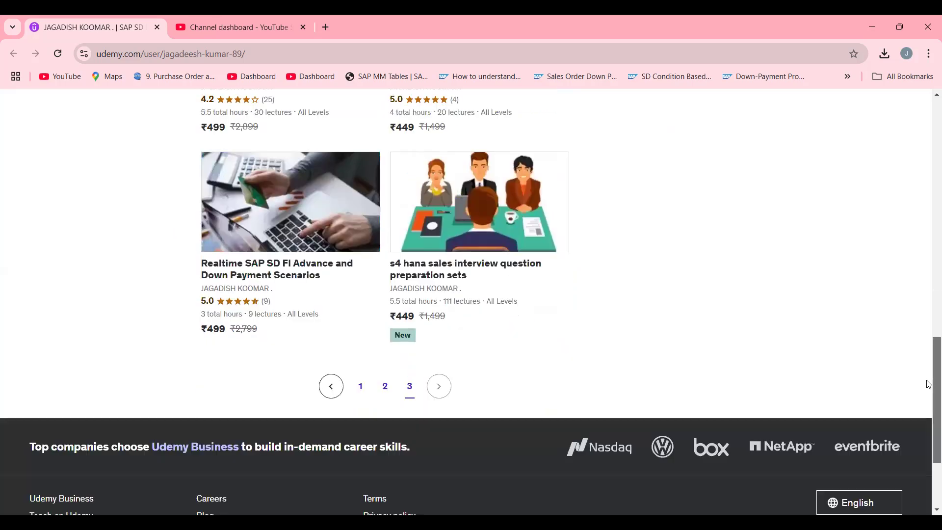
pyautogui.click(367, 386)
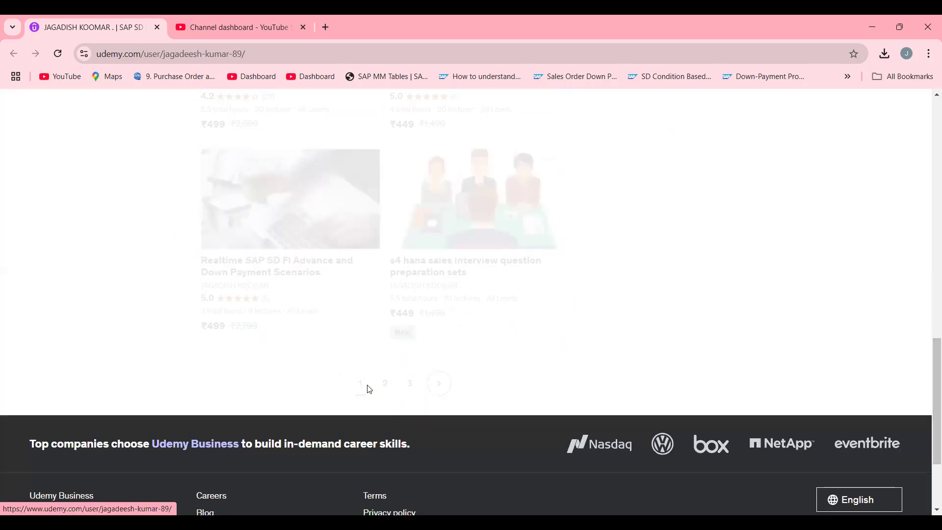
pyautogui.moveTo(928, 379); pyautogui.dragTo(924, 265)
pyautogui.scroll(-4, 466, 145)
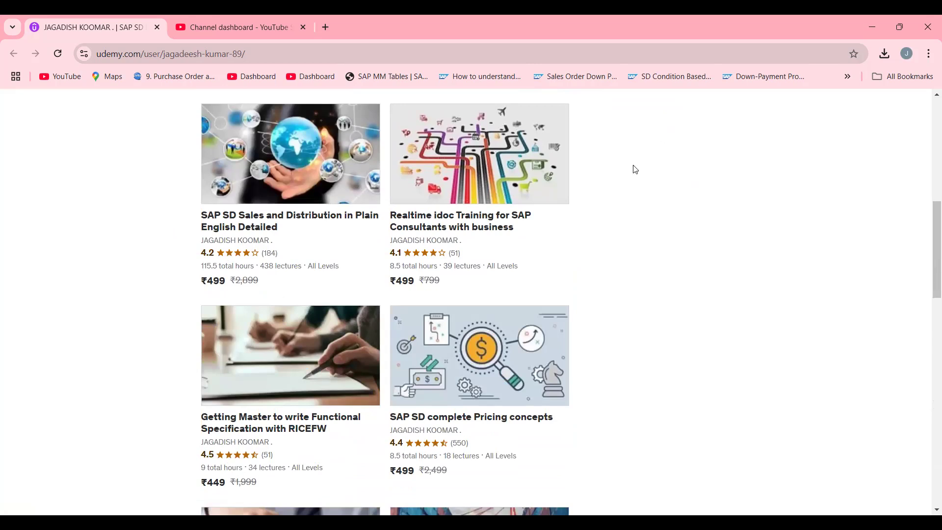
pyautogui.moveTo(928, 233)
pyautogui.mouseDown()
pyautogui.moveTo(929, 244)
pyautogui.moveTo(928, 223)
pyautogui.mouseUp()
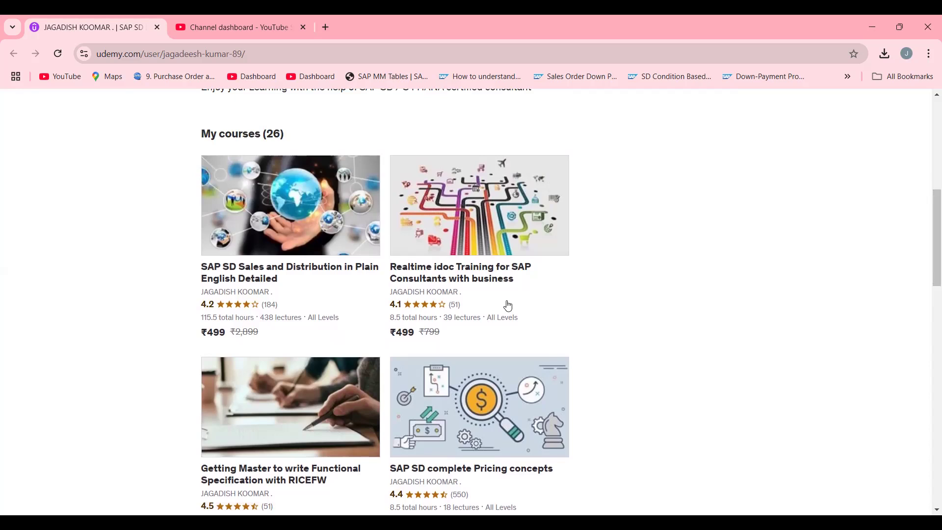
pyautogui.moveTo(927, 211); pyautogui.dragTo(877, 102)
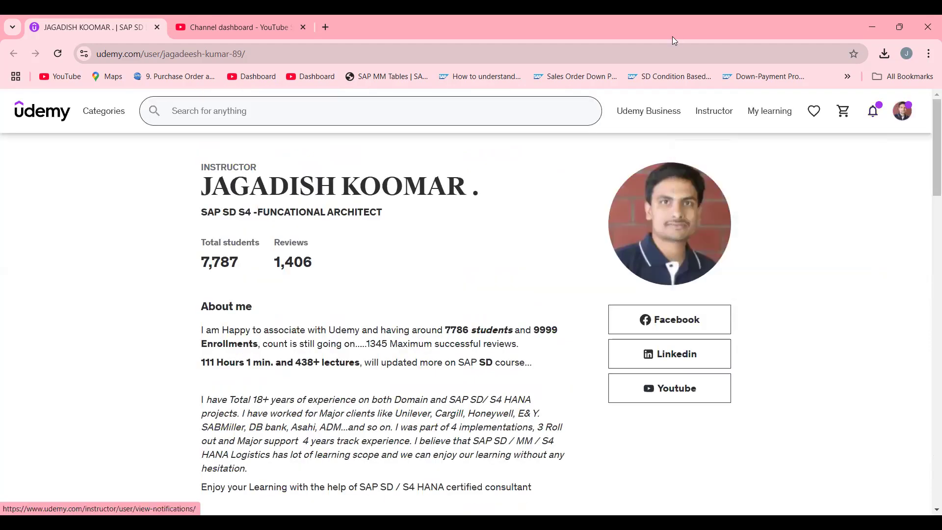
# Step: View the YouTube Studio channel dashboard and switch back to the title slide of the presentation
pyautogui.click(215, 19)
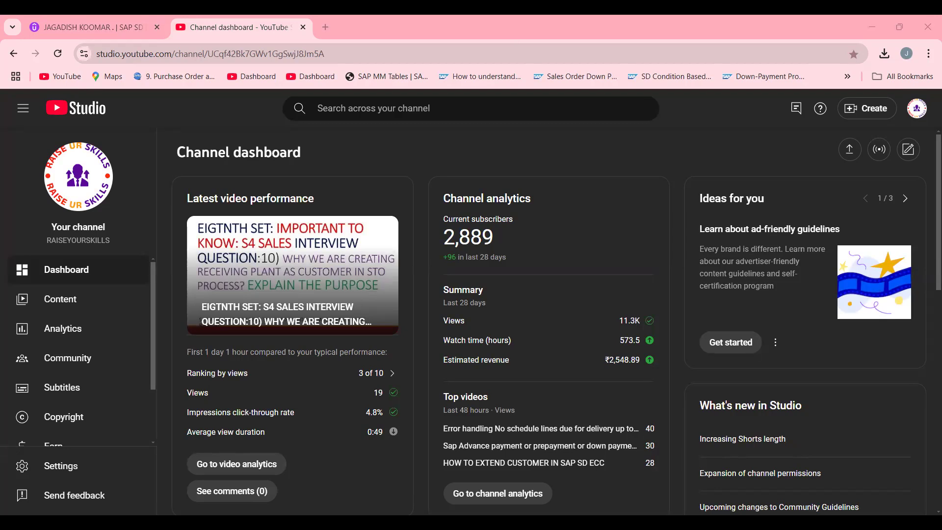
pyautogui.hotkey('alt', 'Tab')
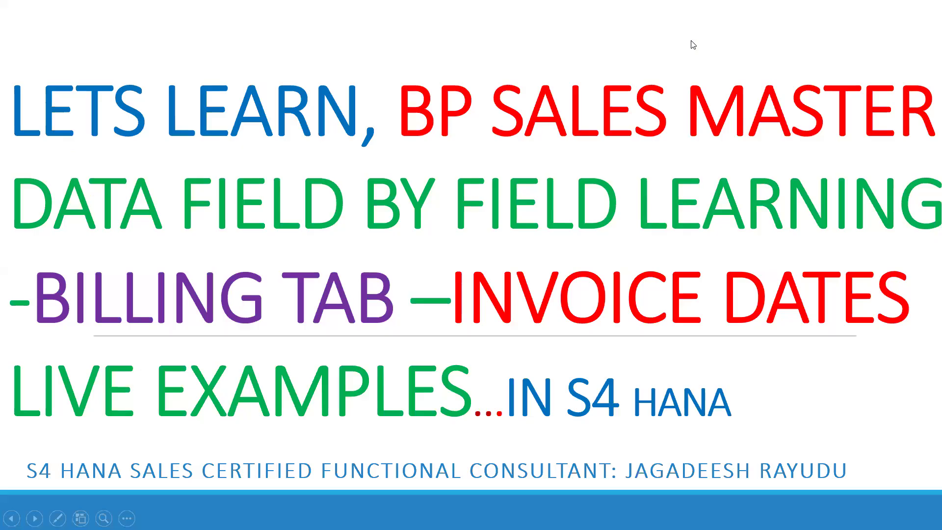